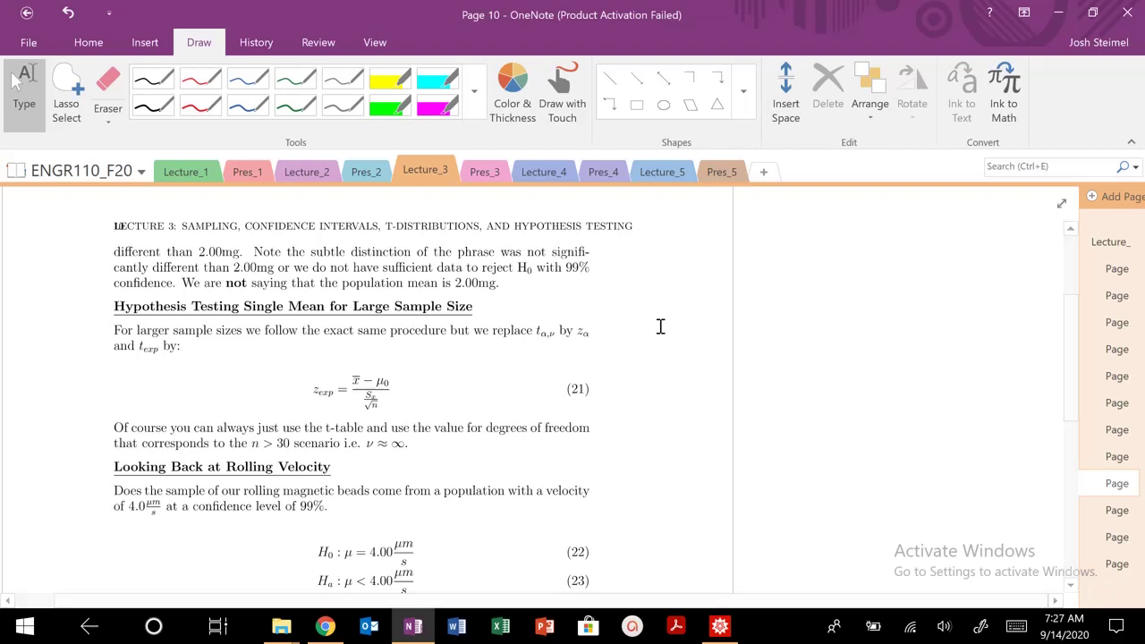
Underline in red the sentences saying H0 isn't rejected and the mean isn't claimed as 2.00mg.
left_click(200, 105)
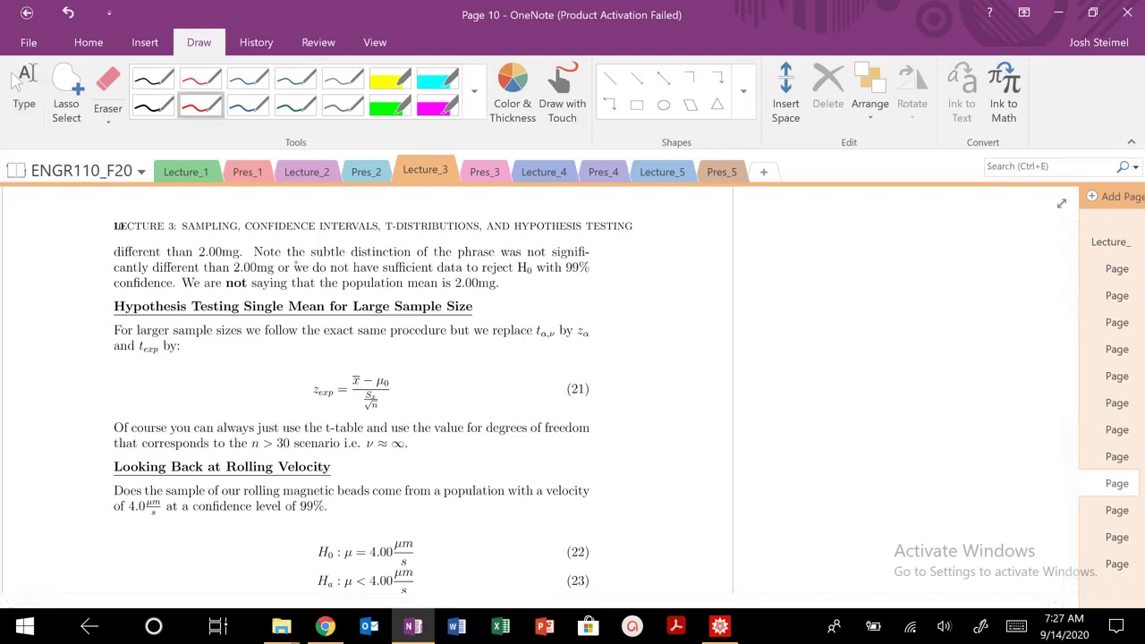
left_click_drag(270, 259, 589, 253)
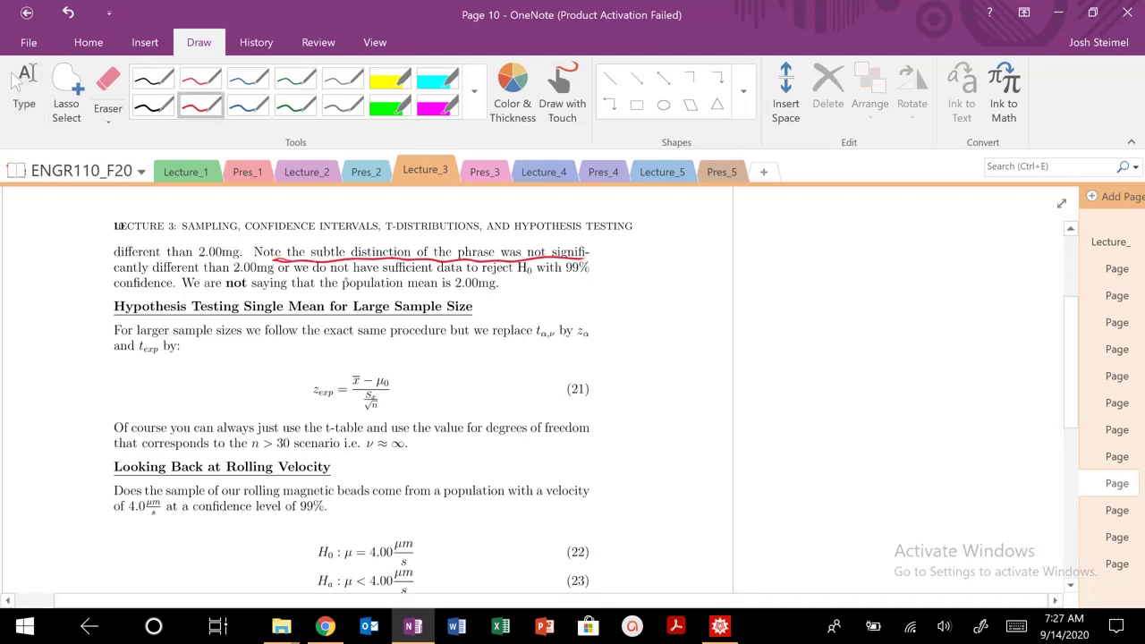
left_click_drag(296, 275, 582, 280)
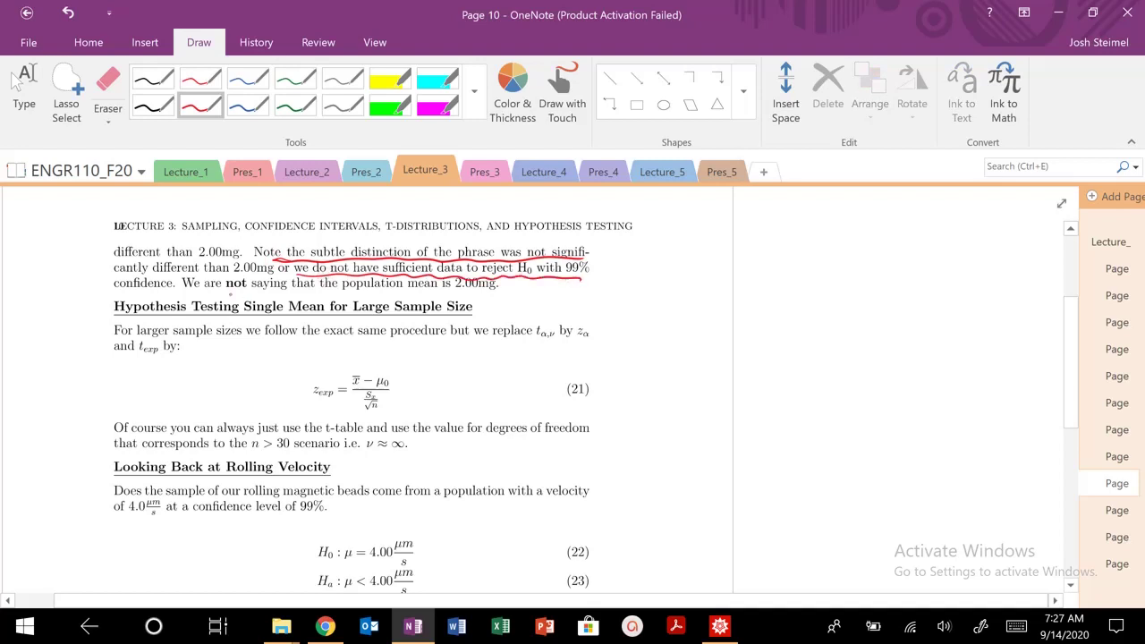
left_click_drag(187, 293, 506, 290)
left_click_drag(147, 296, 515, 305)
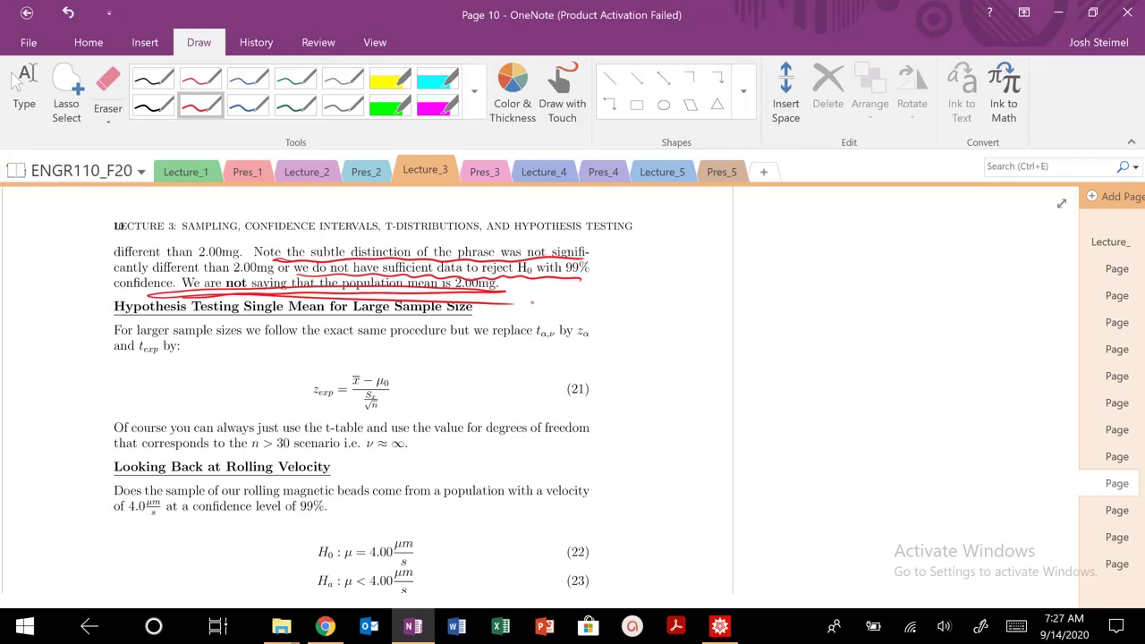
Draw a red brace beside the large-sample section and handwrite n ≥ 30, t α and z α/2 notes.
scroll(603, 254, "down", 2)
scroll(605, 263, "up", 2)
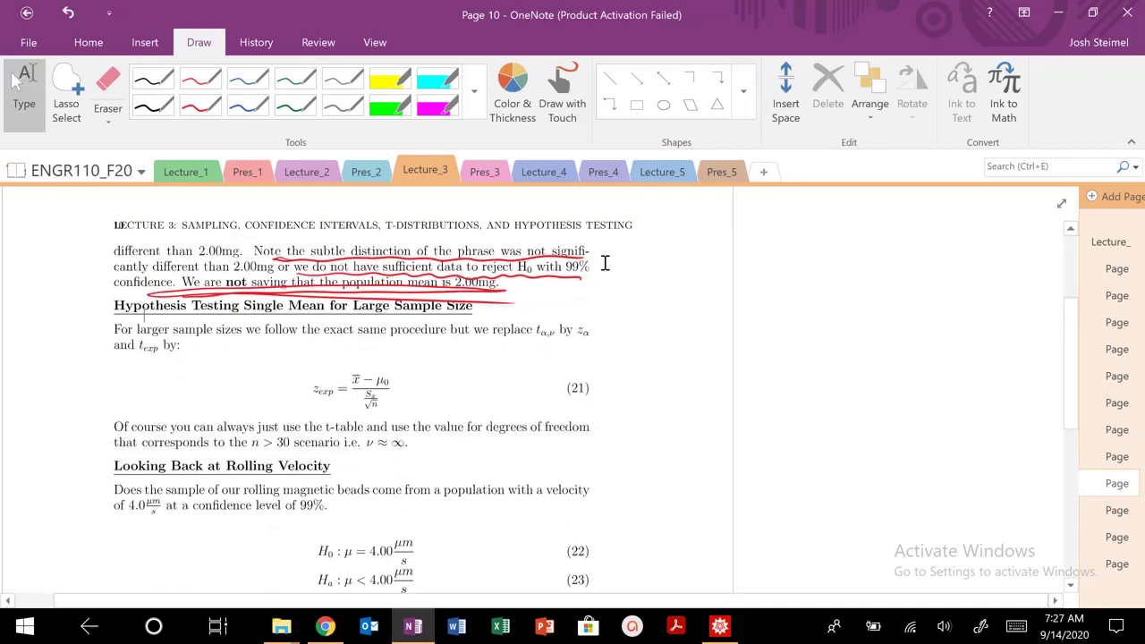
mouse_move(594, 303)
left_mouse_down()
mouse_move(628, 348)
mouse_move(620, 444)
left_mouse_up()
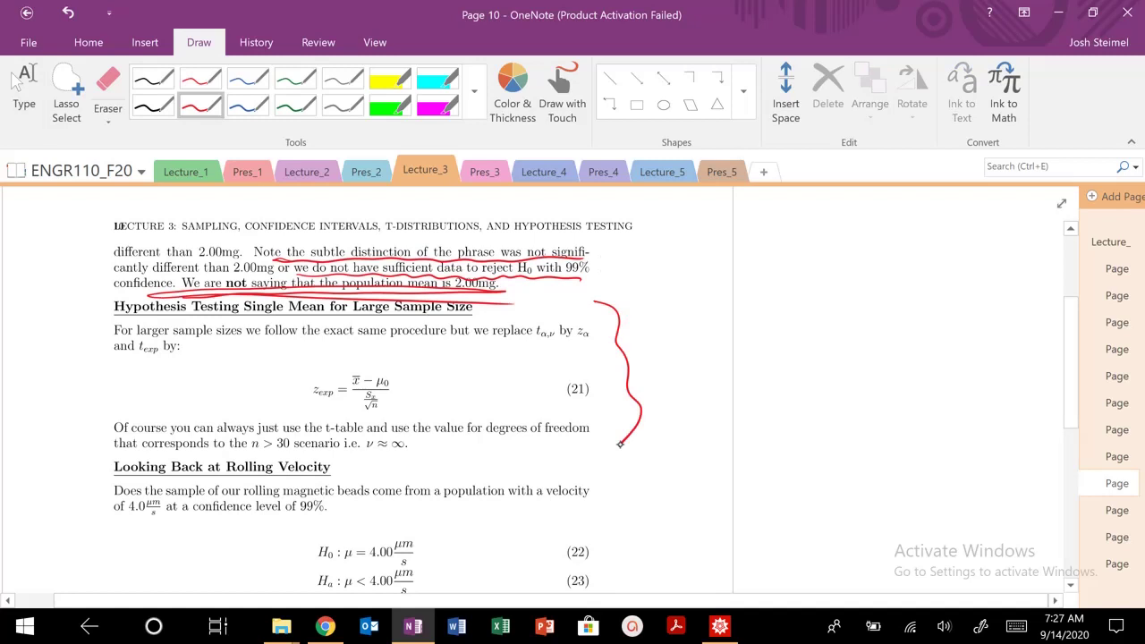
mouse_move(642, 304)
left_mouse_down()
mouse_move(664, 338)
mouse_move(714, 349)
left_mouse_up()
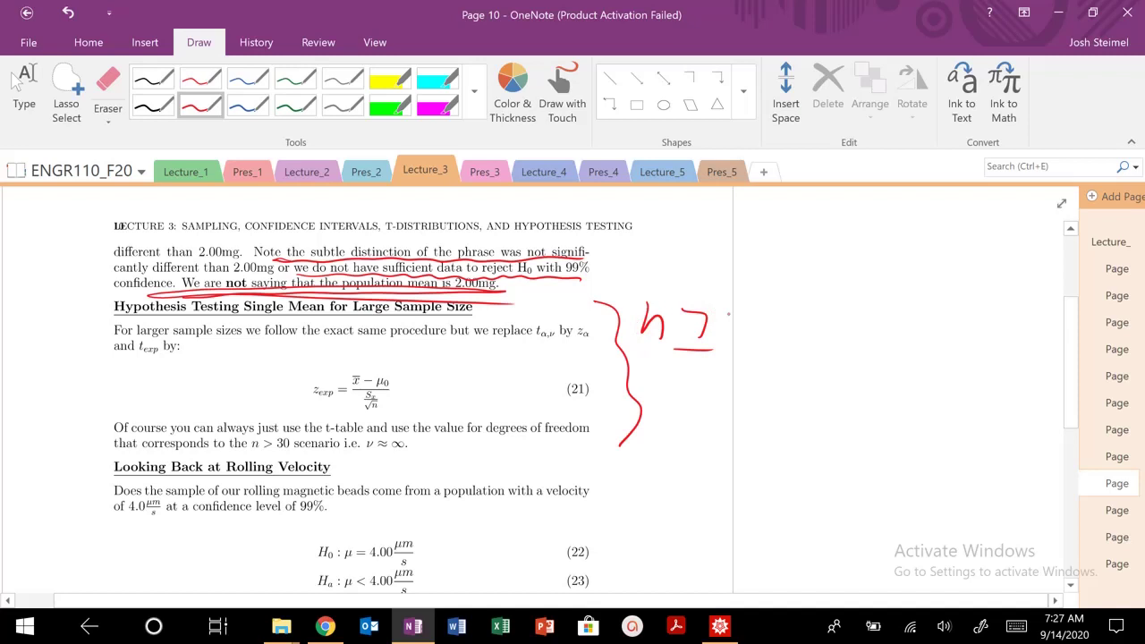
left_click_drag(724, 309, 726, 353)
left_click_drag(771, 319, 750, 349)
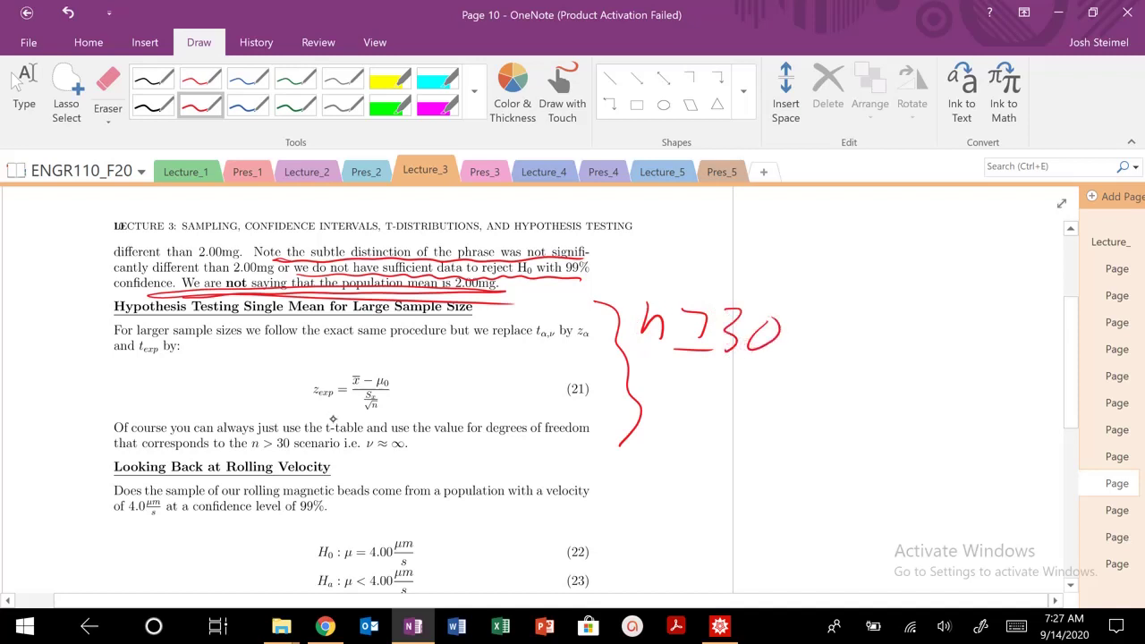
mouse_move(669, 367)
left_mouse_down()
mouse_move(659, 397)
mouse_move(686, 376)
mouse_move(732, 392)
mouse_move(726, 417)
mouse_move(769, 385)
left_mouse_up()
mouse_move(659, 433)
left_mouse_down()
mouse_move(751, 462)
mouse_move(755, 474)
left_mouse_up()
left_click_drag(744, 481, 776, 491)
Erase those notes, underline ν ≈ ∞ and write 't α/2, ∞' beside the brace.
left_click(108, 90)
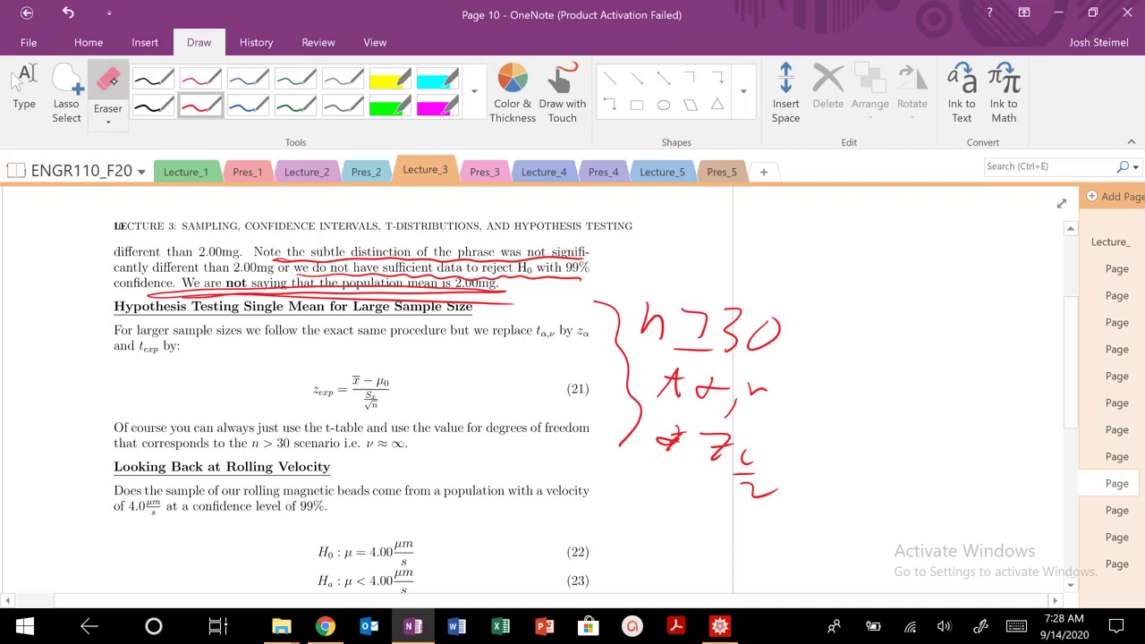
mouse_move(739, 410)
left_mouse_down()
mouse_move(675, 408)
mouse_move(756, 481)
mouse_move(752, 395)
mouse_move(636, 319)
mouse_move(768, 331)
left_mouse_up()
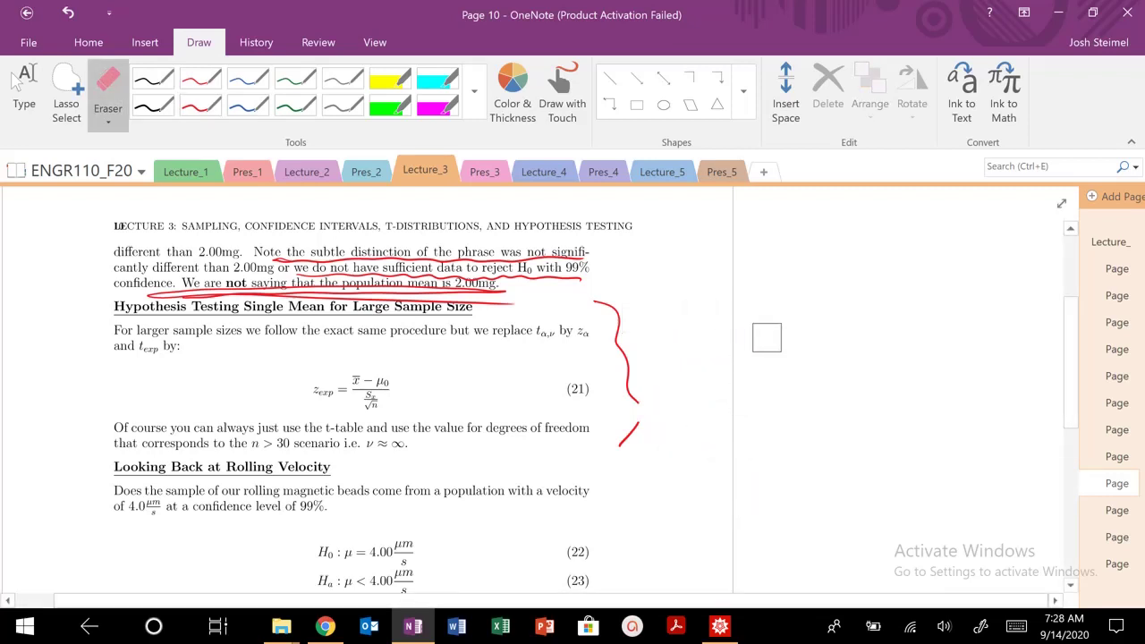
left_click(201, 101)
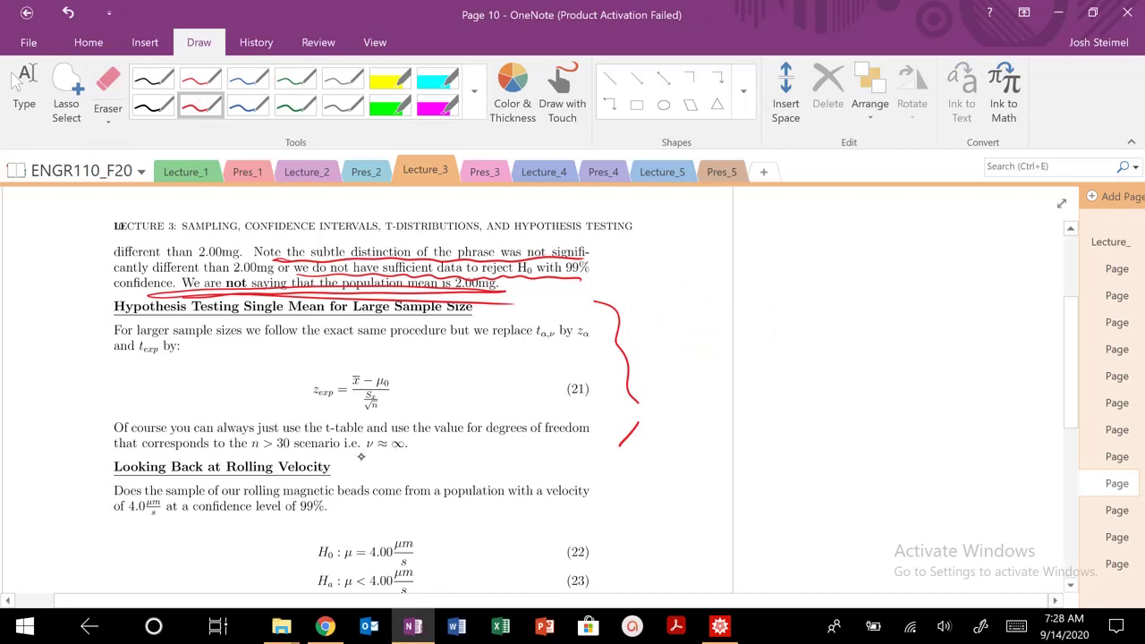
left_click_drag(364, 451, 421, 453)
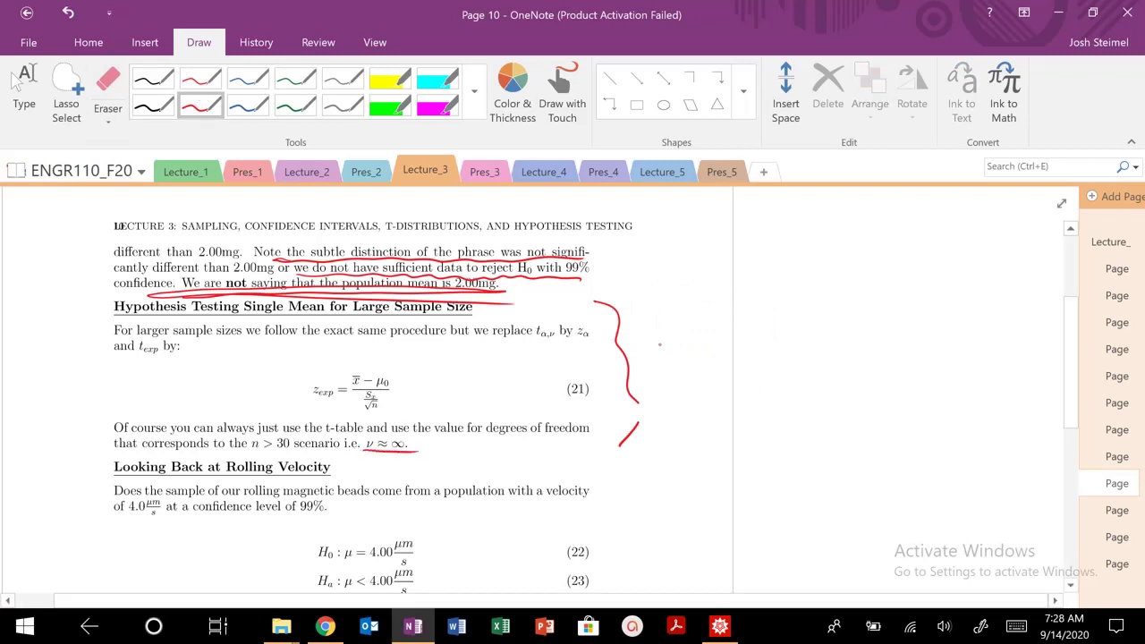
mouse_move(657, 349)
left_mouse_down()
mouse_move(691, 327)
mouse_move(715, 352)
mouse_move(718, 324)
mouse_move(715, 344)
mouse_move(728, 339)
mouse_move(707, 358)
mouse_move(733, 351)
left_mouse_up()
mouse_move(709, 359)
left_mouse_down()
mouse_move(730, 374)
mouse_move(766, 338)
left_mouse_up()
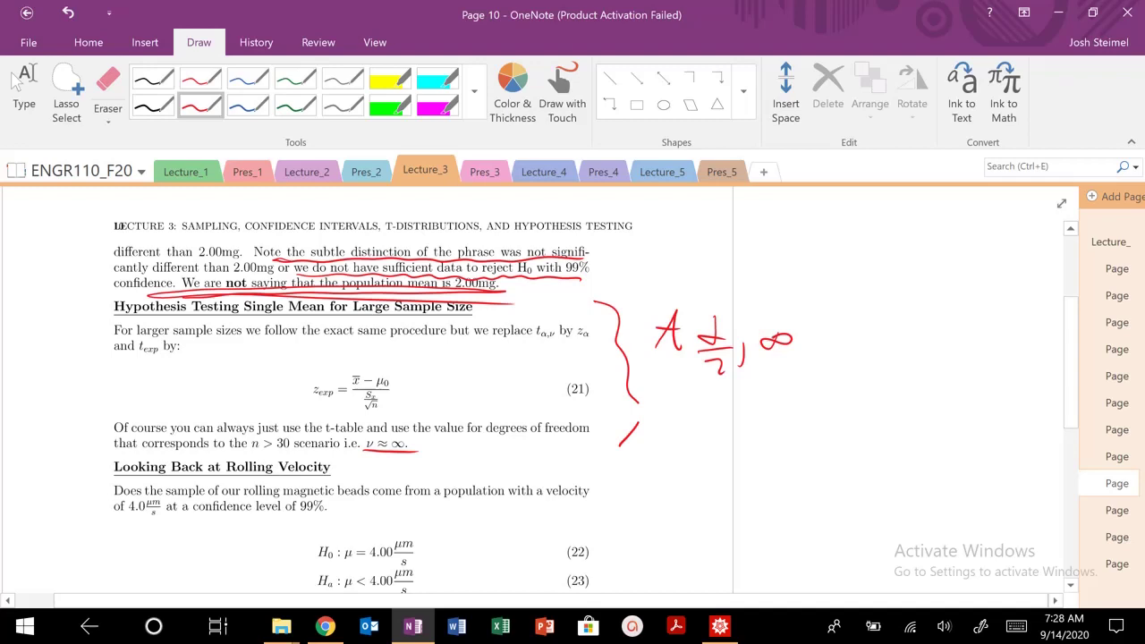
Underline 4.0 µm/s in red in the Rolling Velocity example and write 'less than' beneath it.
left_click(17, 82)
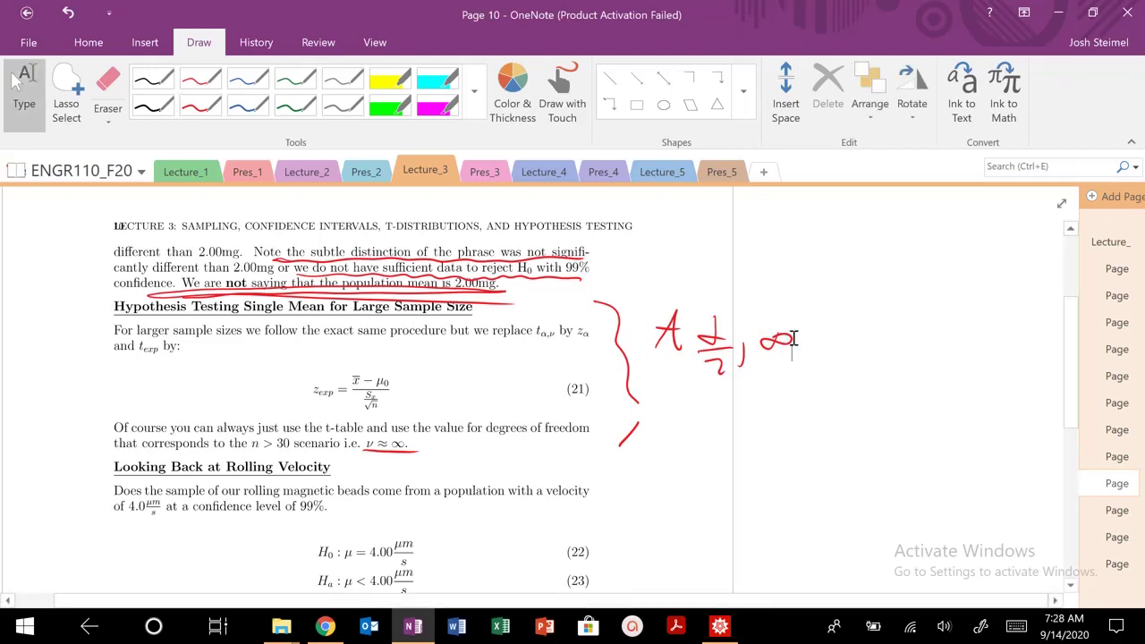
scroll(779, 354, "down", 3)
scroll(779, 354, "up", 1)
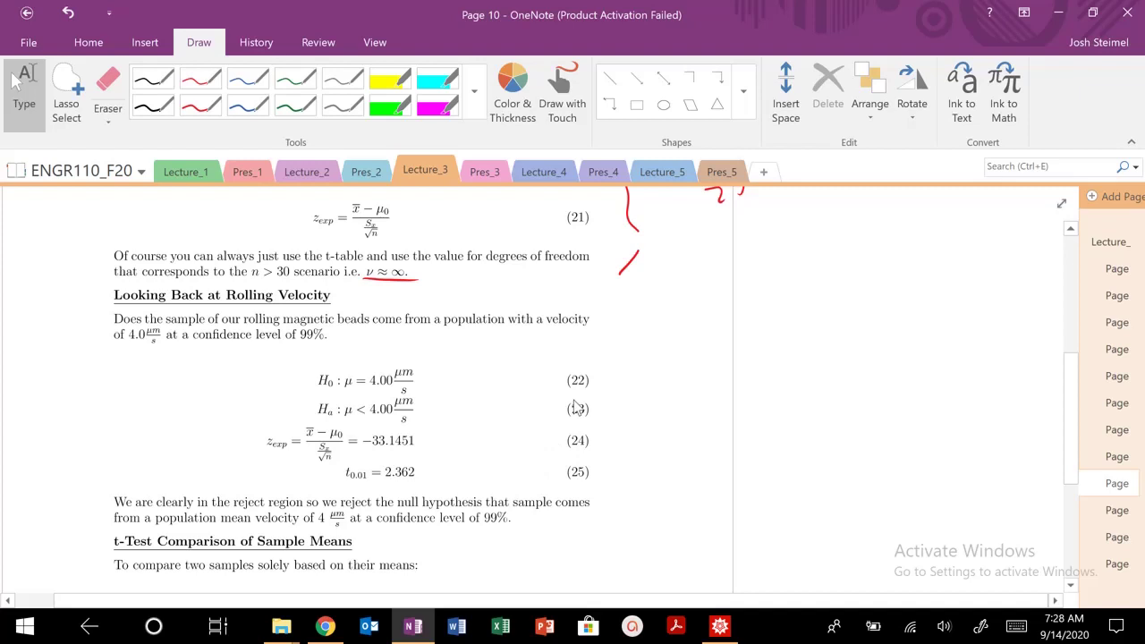
left_click(200, 106)
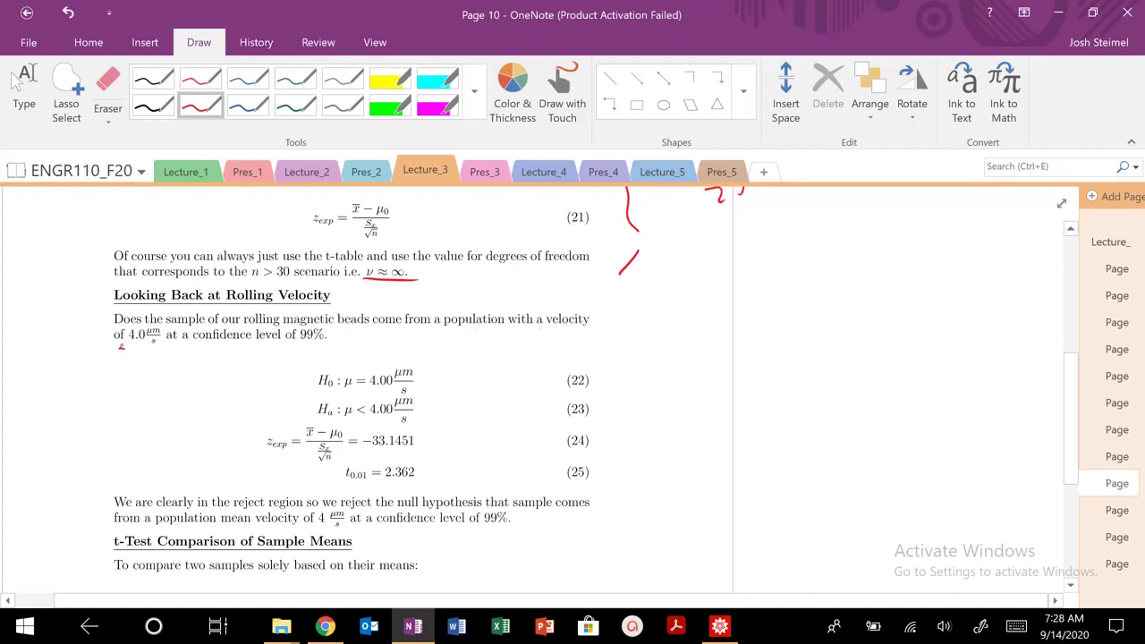
left_click_drag(120, 347, 161, 346)
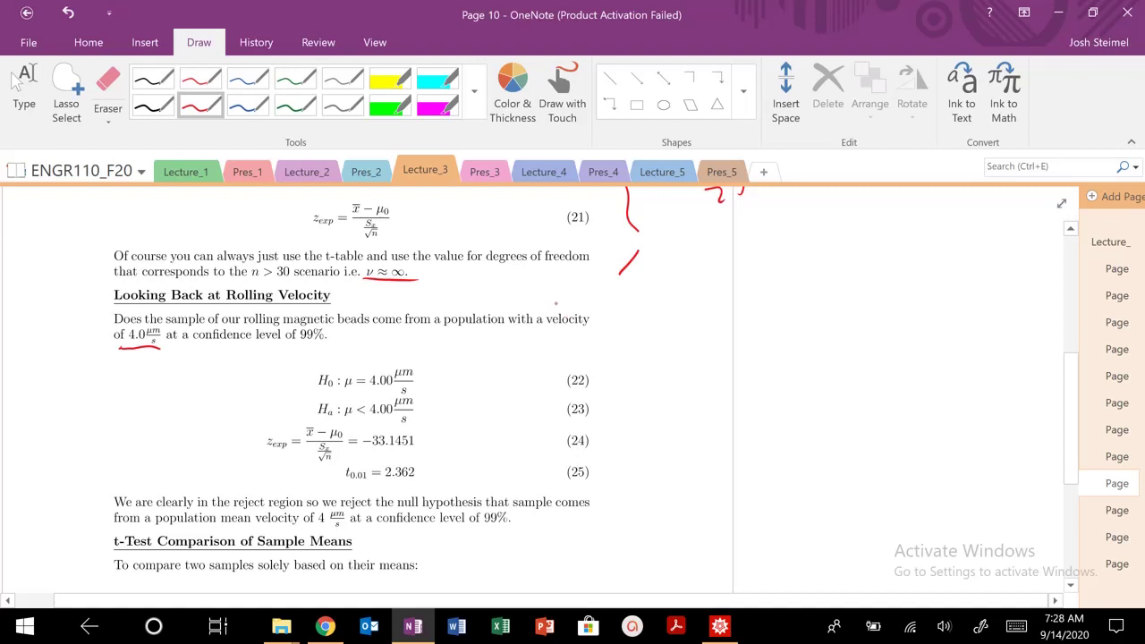
mouse_move(95, 349)
left_mouse_down()
mouse_move(161, 360)
mouse_move(172, 376)
mouse_move(189, 361)
mouse_move(216, 376)
left_mouse_up()
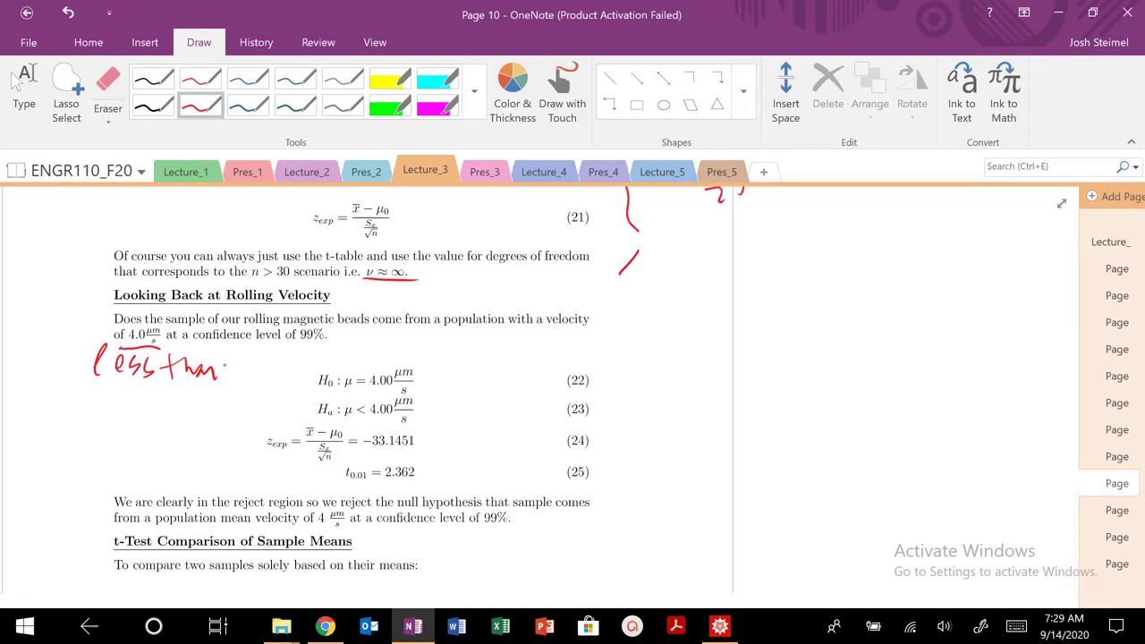
Handwrite step 1 in the margin: H0 μ = 4.0 µm/s.
left_click_drag(650, 283, 650, 318)
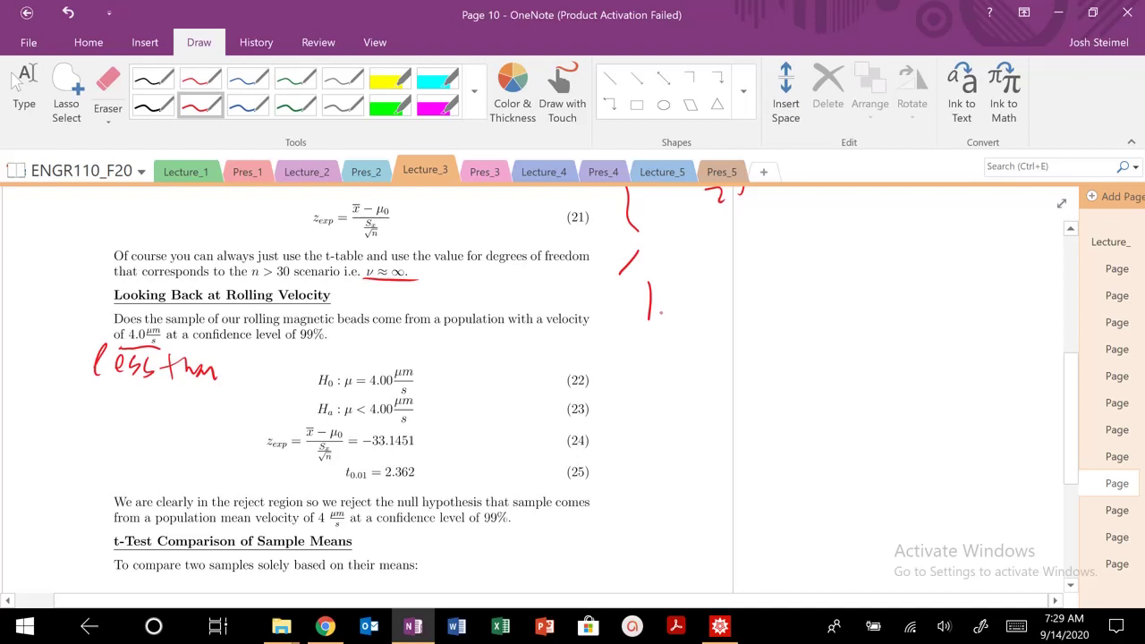
left_click_drag(691, 279, 691, 320)
left_click_drag(689, 307, 712, 304)
mouse_move(714, 281)
left_mouse_down()
mouse_move(715, 319)
mouse_move(735, 306)
left_mouse_up()
left_click_drag(792, 302, 816, 328)
left_click_drag(825, 313, 884, 313)
mouse_move(887, 290)
left_mouse_down()
mouse_move(886, 330)
mouse_move(914, 306)
mouse_move(962, 324)
mouse_move(970, 342)
left_mouse_up()
left_click_drag(999, 326, 981, 346)
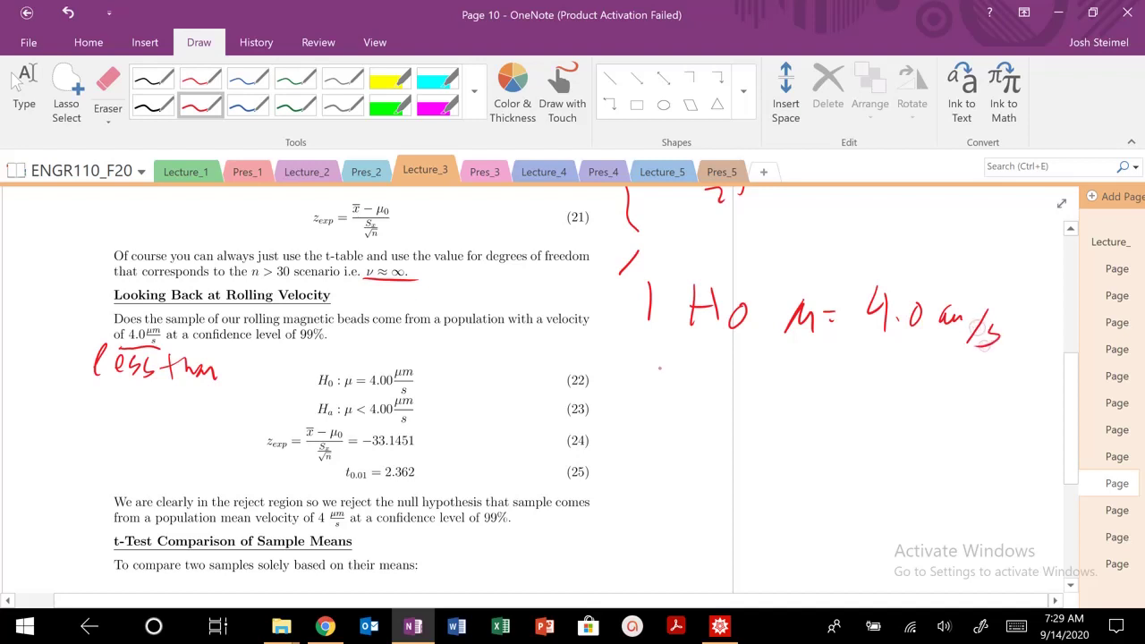
Write step 2, Ha μ < 4.00 µm/s, numbering steps 1 and 2 with dots.
left_click_drag(623, 353, 637, 377)
left_click(650, 370)
left_click(664, 313)
left_click_drag(690, 351, 690, 387)
mouse_move(707, 352)
left_mouse_down()
mouse_move(708, 389)
mouse_move(712, 372)
left_mouse_up()
mouse_move(729, 374)
left_mouse_down()
mouse_move(827, 388)
mouse_move(873, 371)
mouse_move(880, 381)
mouse_move(986, 381)
mouse_move(966, 407)
left_mouse_up()
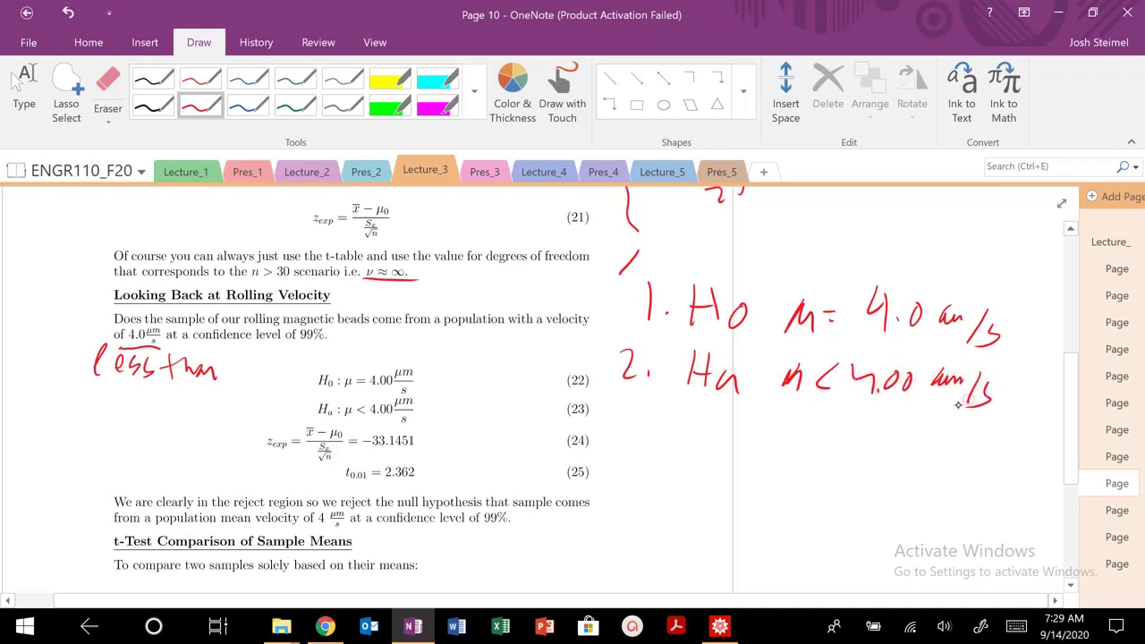
mouse_move(629, 417)
left_mouse_down()
mouse_move(630, 443)
mouse_move(709, 442)
left_mouse_up()
Write step 3: C% = 99% with α = 0.01.
mouse_move(726, 426)
left_mouse_down()
mouse_move(712, 419)
mouse_move(773, 420)
mouse_move(775, 431)
left_mouse_up()
mouse_move(803, 413)
left_mouse_down()
mouse_move(797, 437)
mouse_move(814, 436)
left_mouse_up()
mouse_move(843, 417)
left_mouse_down()
mouse_move(838, 435)
mouse_move(827, 421)
left_mouse_up()
left_click_drag(854, 427, 936, 428)
left_click_drag(922, 438, 954, 424)
mouse_move(971, 435)
left_mouse_down()
mouse_move(992, 424)
mouse_move(1004, 440)
left_mouse_up()
Start step 4 with the label texp.
left_click_drag(635, 460, 644, 482)
mouse_move(649, 458)
left_mouse_down()
mouse_move(647, 494)
mouse_move(683, 492)
mouse_move(714, 467)
left_mouse_up()
left_click_drag(706, 480, 721, 483)
left_click_drag(723, 478, 743, 490)
mouse_move(742, 476)
left_mouse_down()
mouse_move(727, 492)
mouse_move(771, 476)
left_mouse_up()
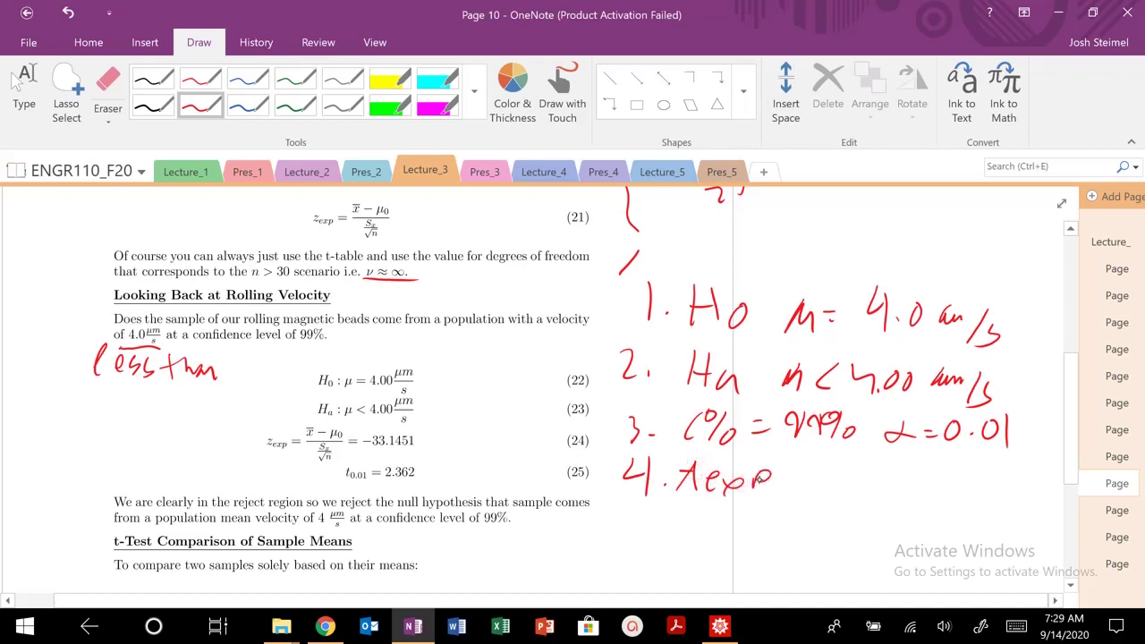
Write the texp formula (x̄ − μ0)/(Sx/√n) = in step 4.
left_click_drag(669, 528, 686, 553)
left_click_drag(682, 535, 666, 553)
left_click_drag(649, 514, 680, 515)
left_click_drag(696, 532, 765, 533)
mouse_move(649, 557)
left_mouse_down()
mouse_move(754, 542)
mouse_move(712, 570)
left_mouse_up()
mouse_move(735, 553)
left_mouse_down()
mouse_move(748, 555)
mouse_move(739, 585)
mouse_move(780, 562)
mouse_move(784, 582)
left_mouse_up()
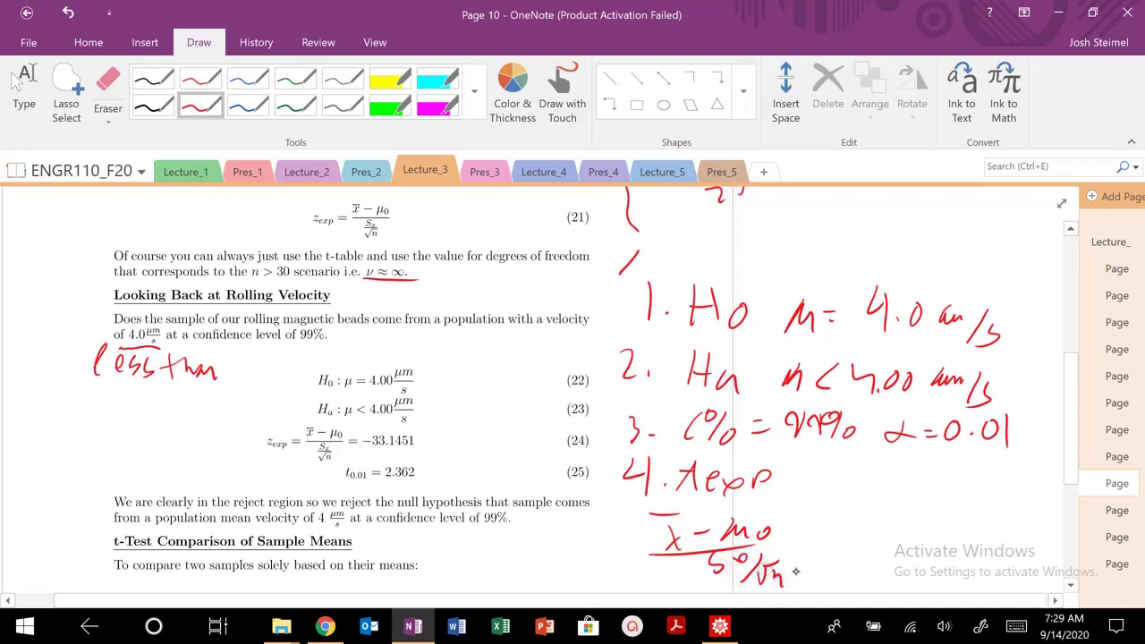
left_click_drag(793, 537, 809, 534)
left_click_drag(793, 543, 810, 539)
In Lecture_3.nb, evaluate the Ex. 5 mean xbar and standard deviation Sx cells.
key("alt+Tab")
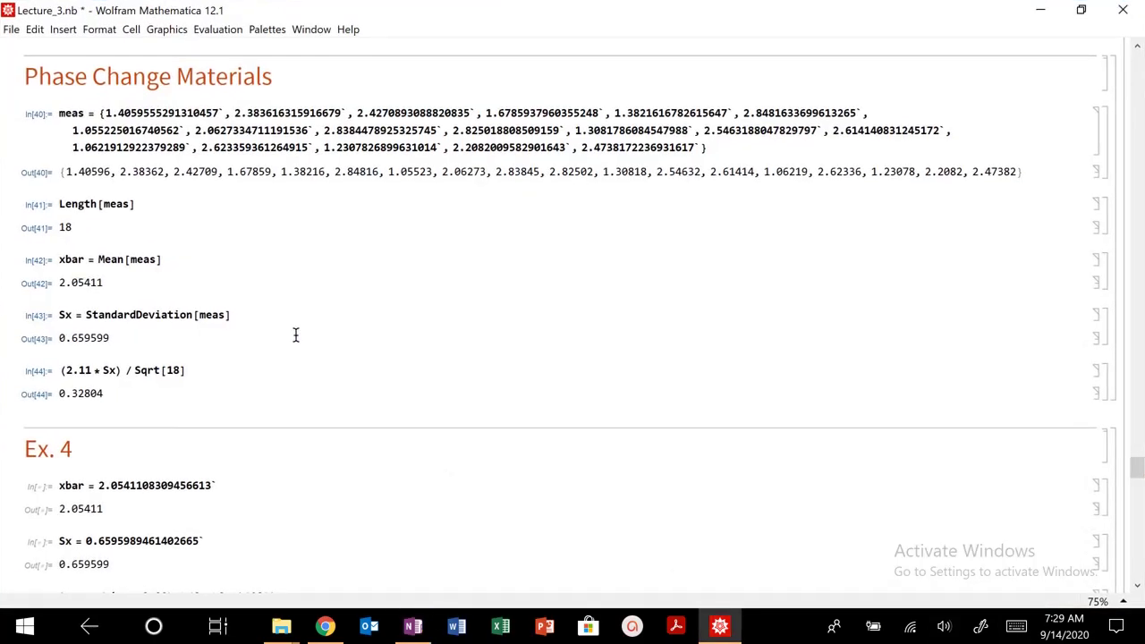
scroll(295, 334, "down", 5)
scroll(295, 334, "down", 5)
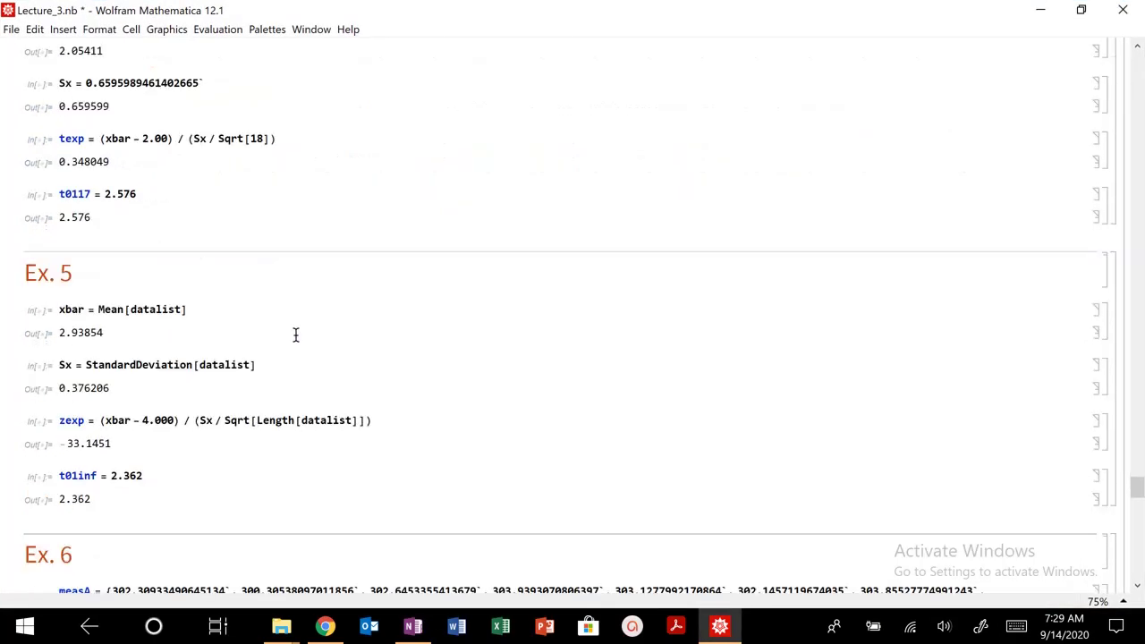
scroll(295, 334, "down", 7)
scroll(295, 335, "up", 5)
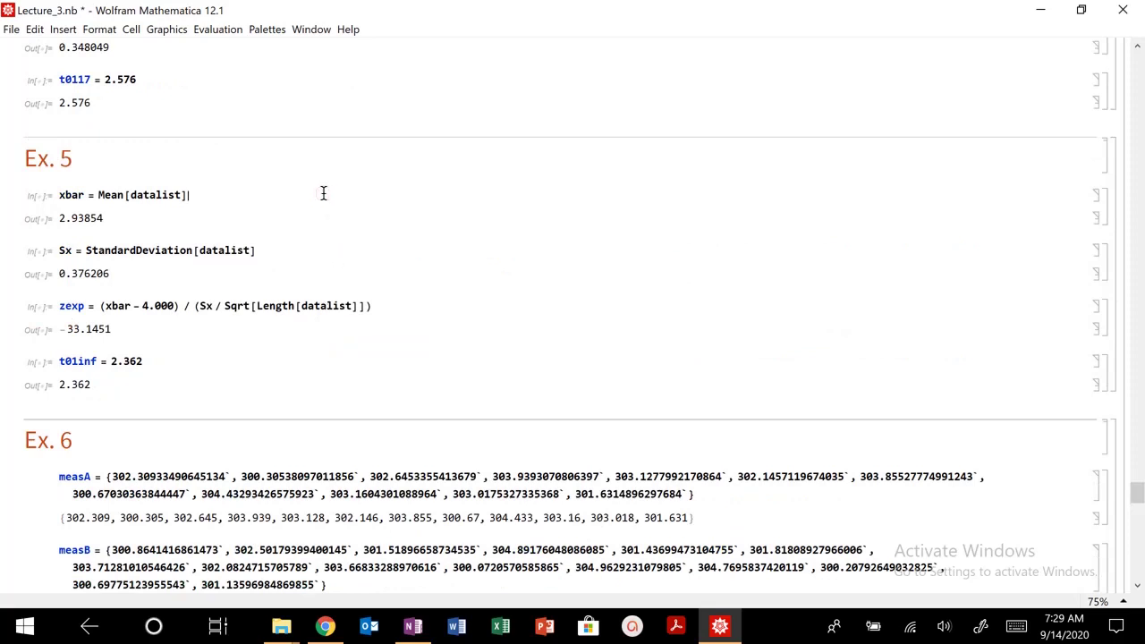
key("shift+Return")
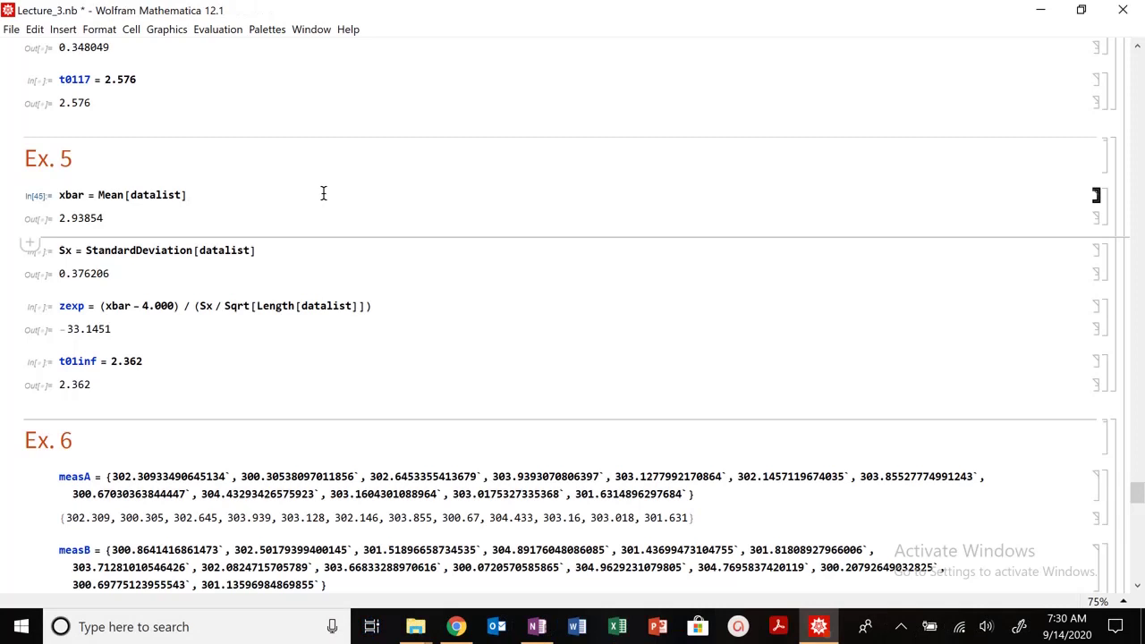
left_click(211, 250)
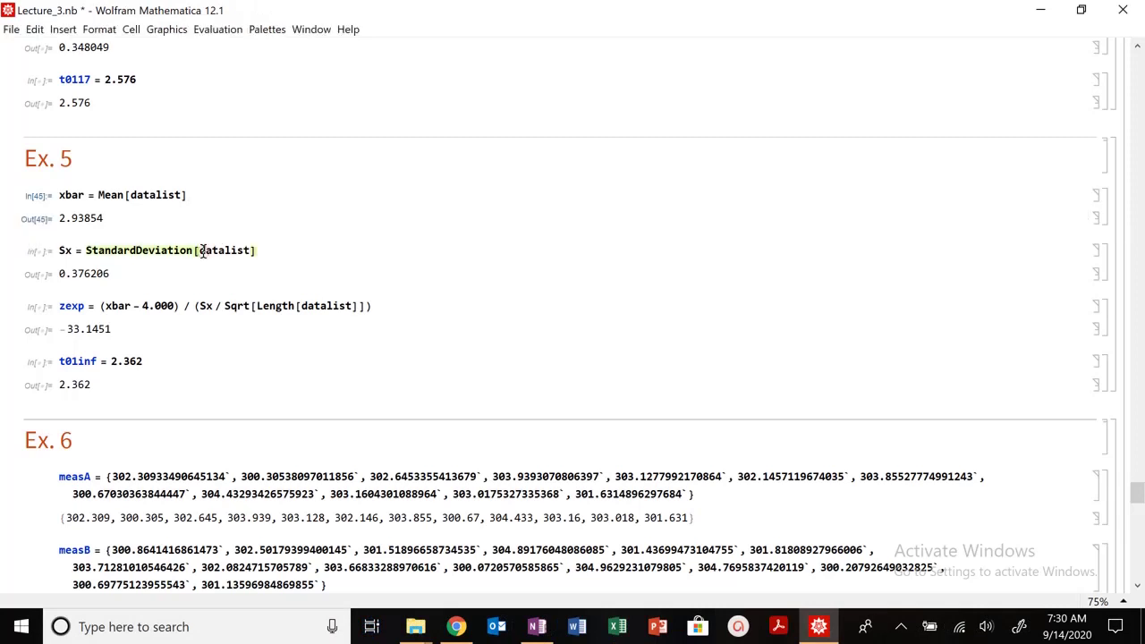
key("shift+Return")
Evaluate the zexp cell, getting −33.1451, then return to the OneNote notes.
left_click(202, 304)
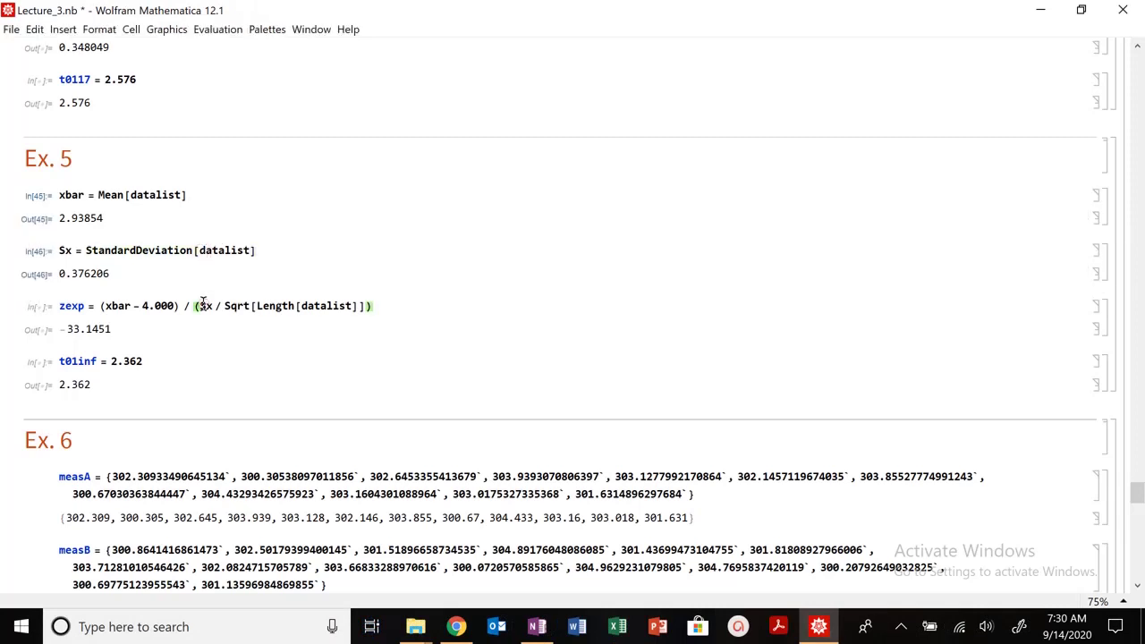
key("shift+Return")
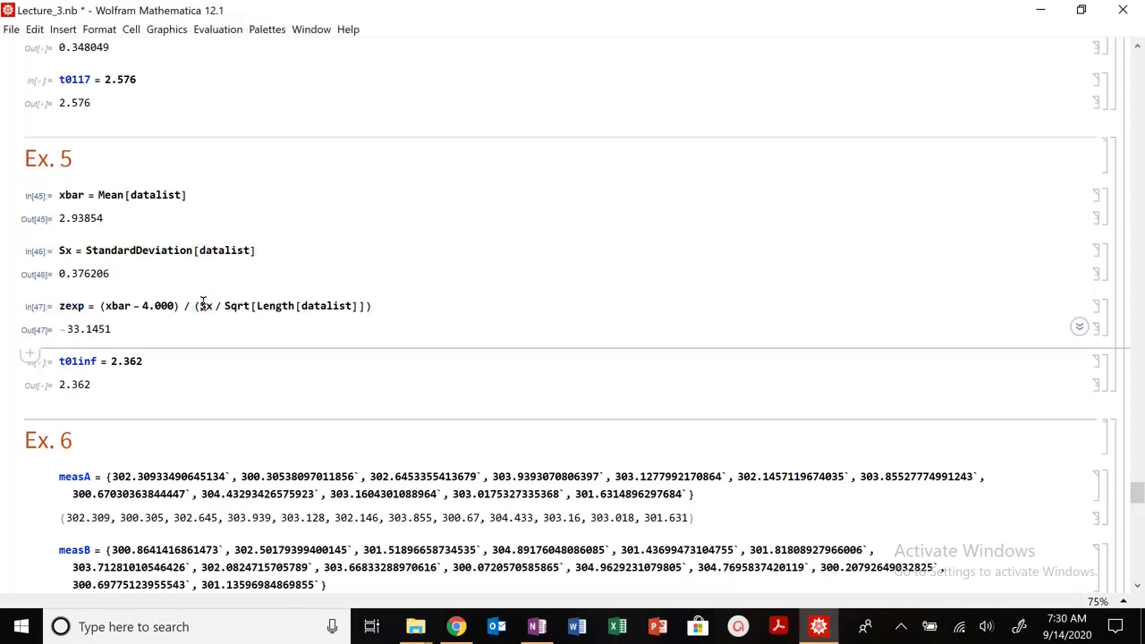
left_click(153, 364)
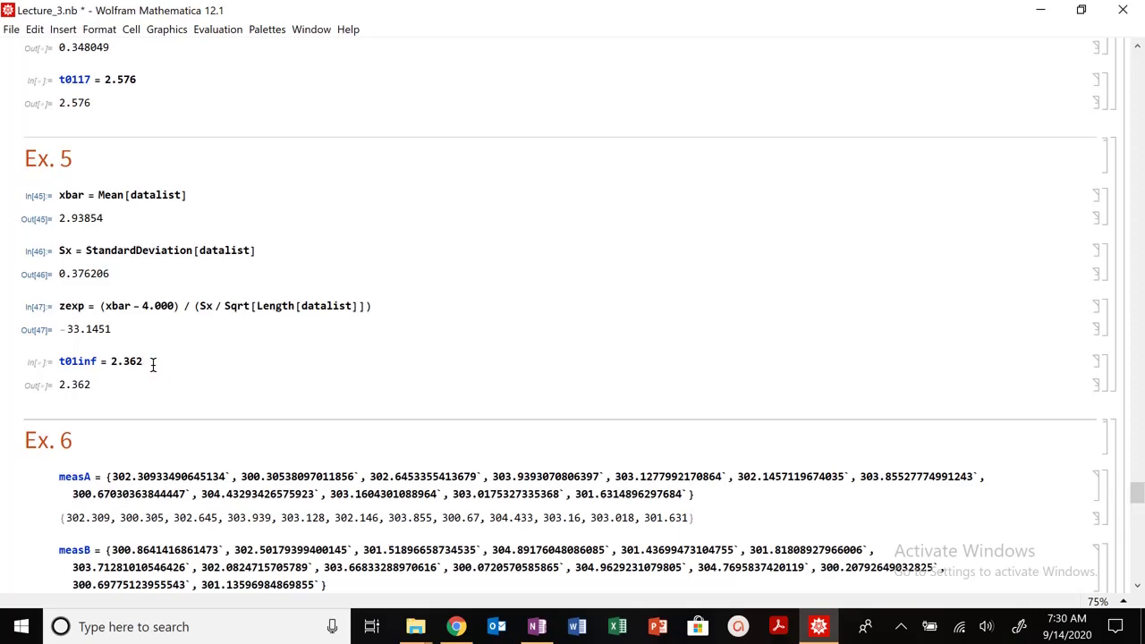
left_click(537, 629)
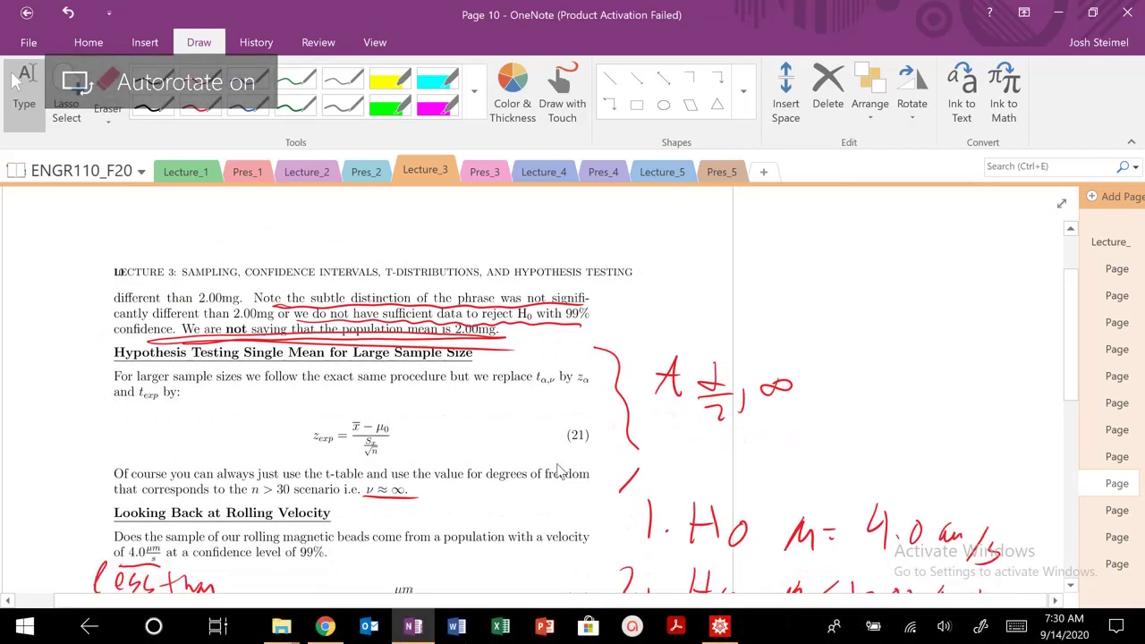
Circle −33.1451 in red and write it as the result after step 4's formula.
scroll(543, 451, "down", 2)
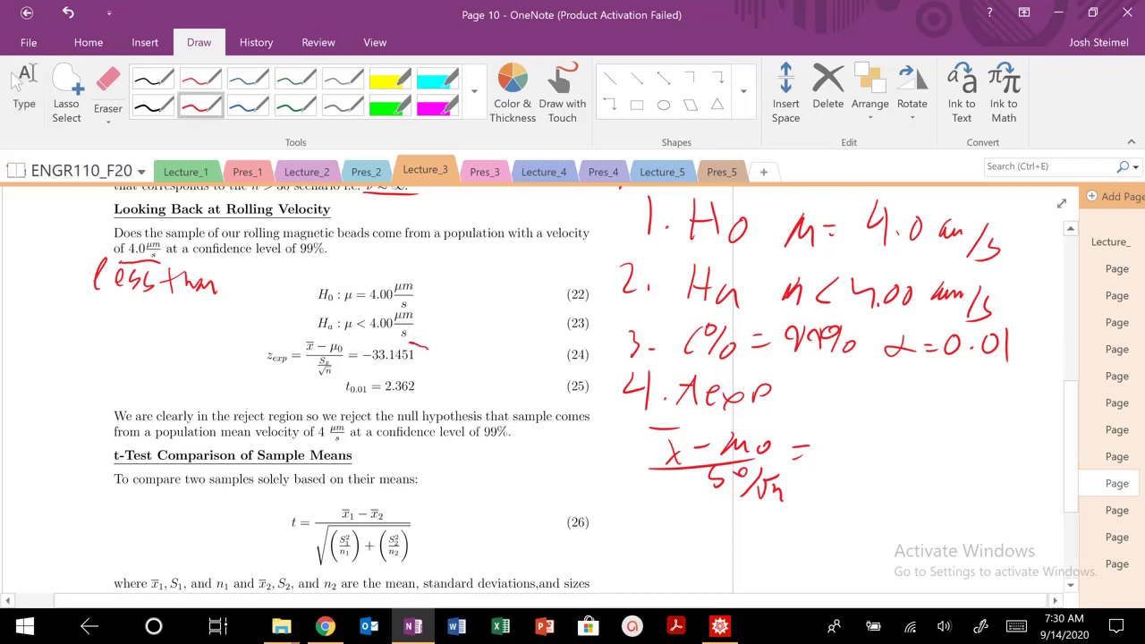
left_click_drag(394, 342, 419, 340)
mouse_move(818, 448)
left_mouse_down()
mouse_move(879, 458)
mouse_move(922, 441)
mouse_move(927, 458)
left_mouse_up()
left_click(908, 448)
left_click_drag(941, 429, 963, 457)
left_click_drag(986, 428, 988, 462)
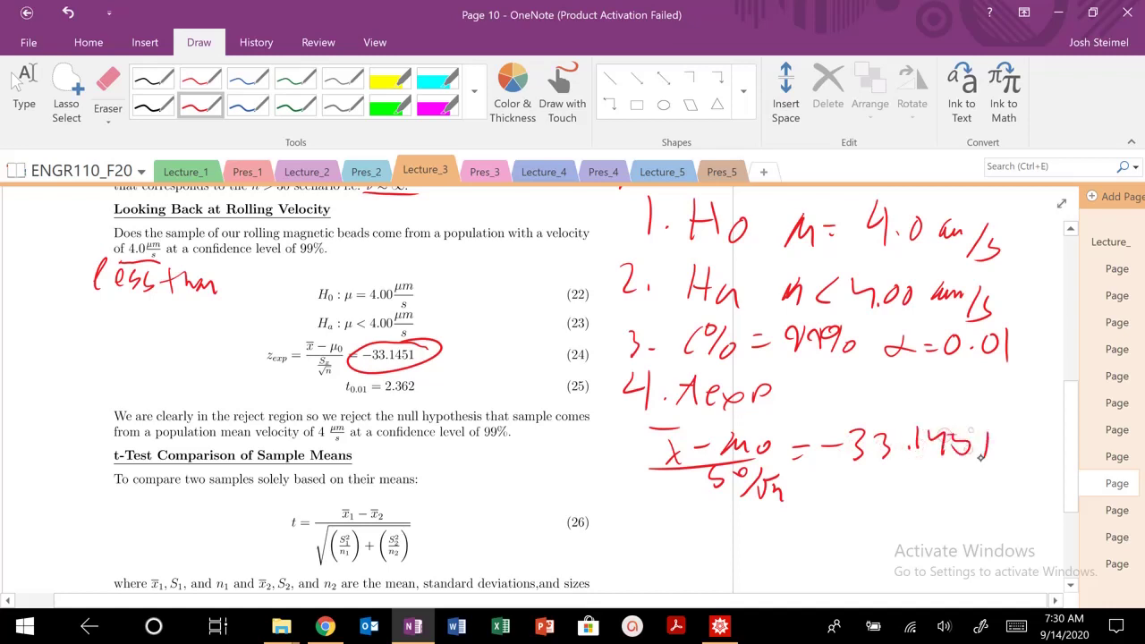
Begin step 5 by inking '5.' and a t below step 4.
left_click_drag(644, 519, 633, 539)
left_click(662, 531)
mouse_move(698, 518)
left_mouse_down()
mouse_move(689, 548)
mouse_move(705, 528)
left_mouse_up()
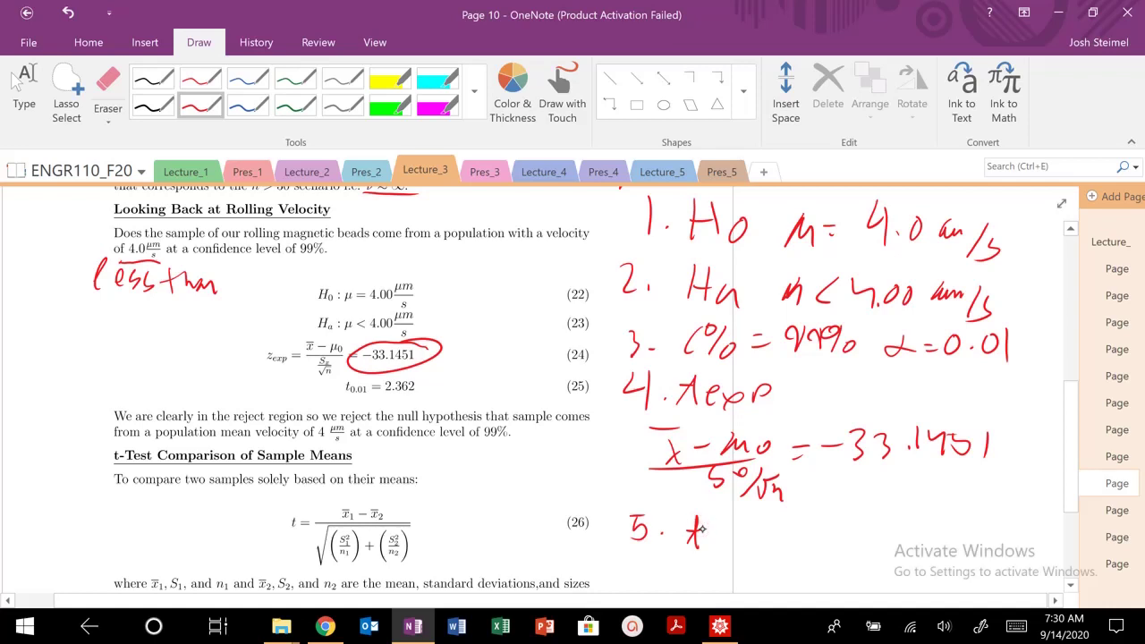
key("Escape")
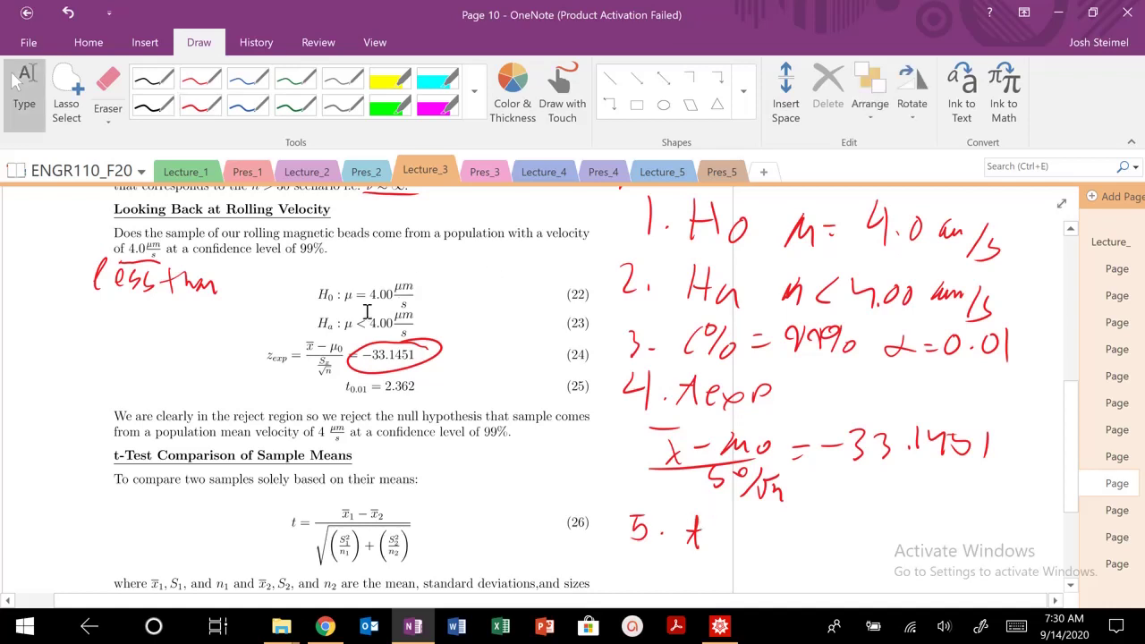
Check the Pres_3 hypothesis-testing slide, then come back to the Lecture_3 notes.
left_click(484, 175)
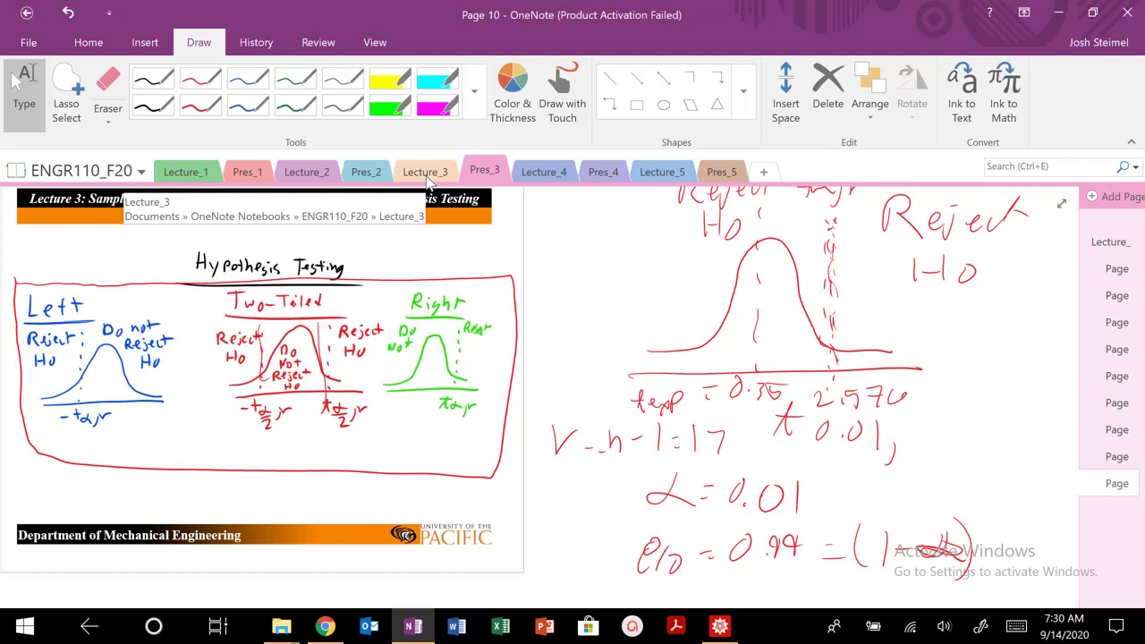
left_click(426, 174)
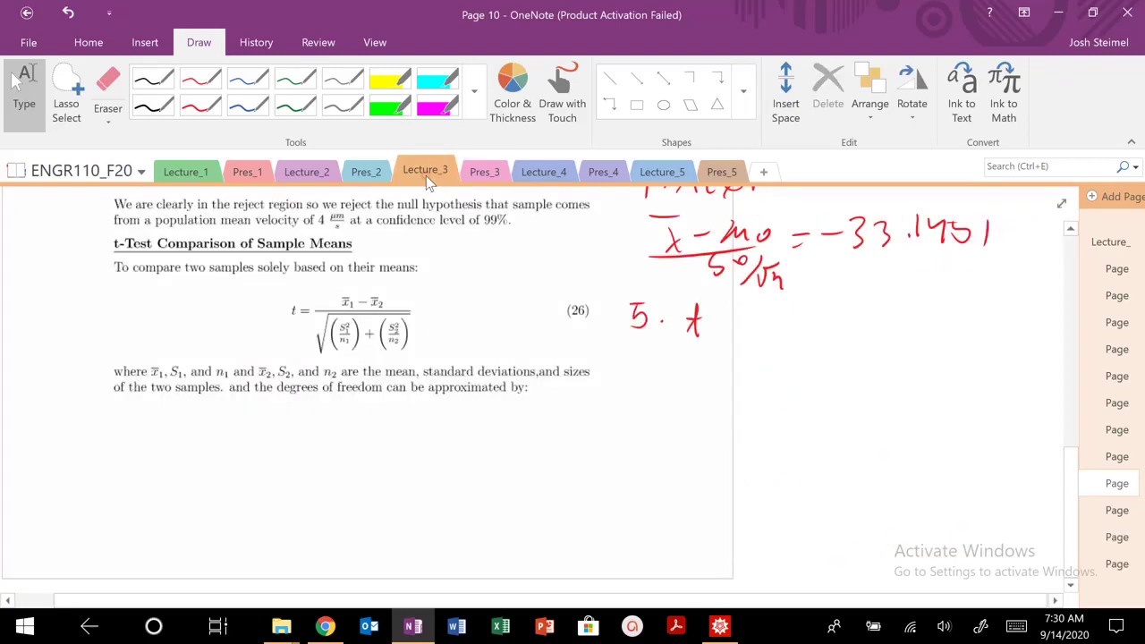
scroll(461, 310, "up", 4)
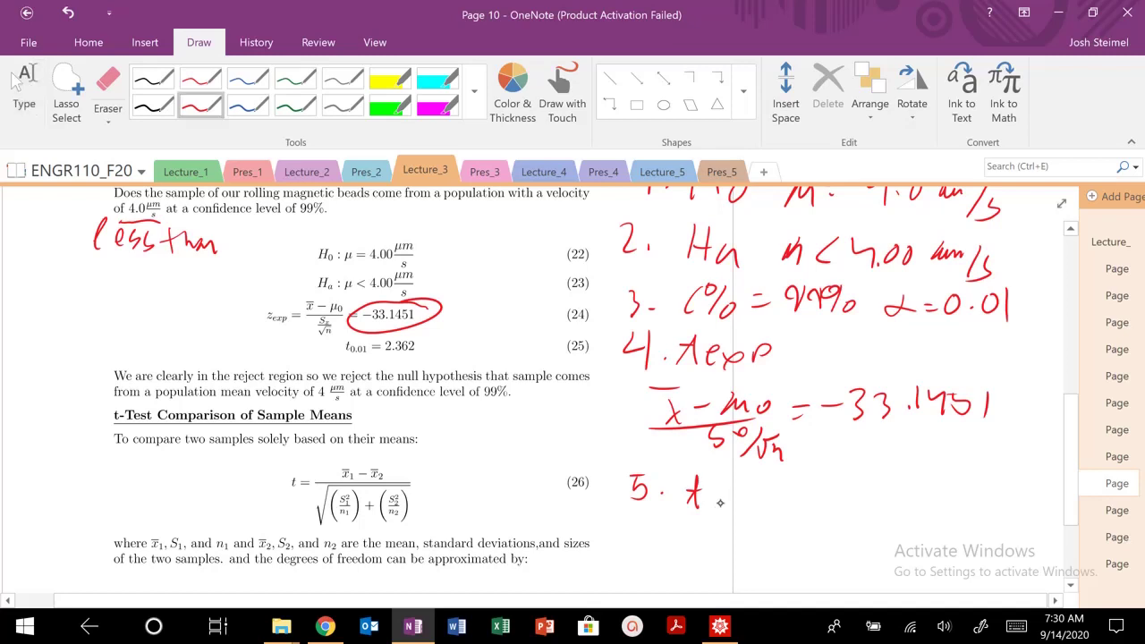
Complete step 5's notation as t α,ν = t 0.01,∞ =.
mouse_move(725, 499)
left_mouse_down()
mouse_move(708, 515)
mouse_move(730, 503)
mouse_move(727, 531)
mouse_move(762, 501)
mouse_move(816, 489)
mouse_move(822, 509)
mouse_move(845, 509)
mouse_move(860, 526)
left_mouse_up()
left_click(832, 521)
mouse_move(884, 519)
left_mouse_down()
mouse_move(875, 537)
mouse_move(912, 512)
mouse_move(907, 497)
mouse_move(922, 498)
left_mouse_up()
left_click_drag(909, 509, 922, 506)
key("Escape")
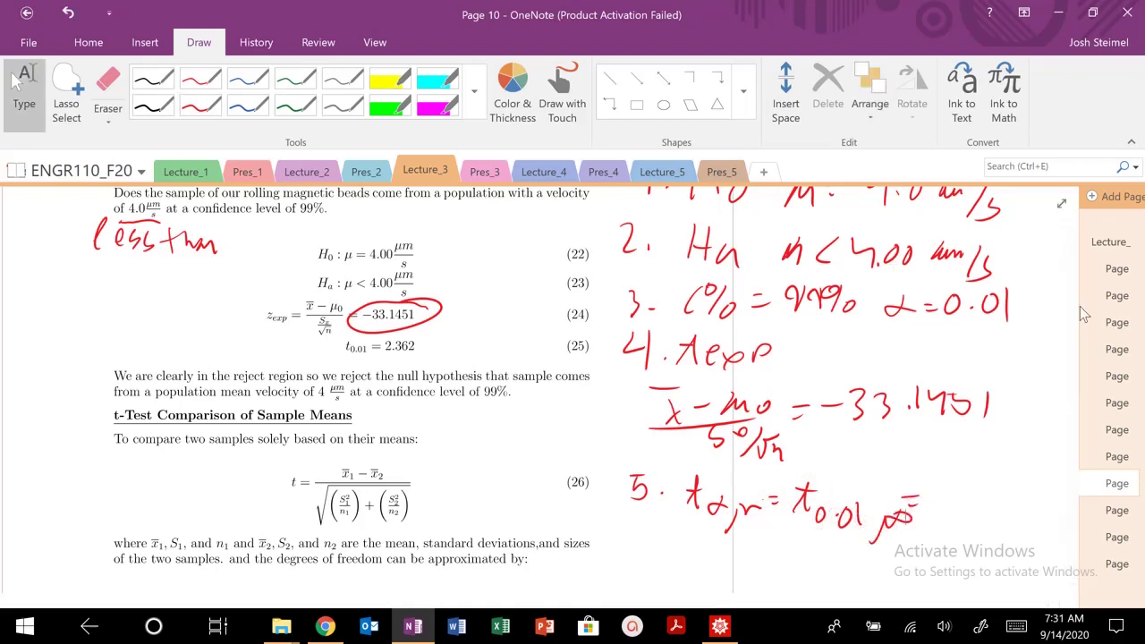
Look up the critical value in the t-table on Pres_3 Page 9.
left_click(480, 172)
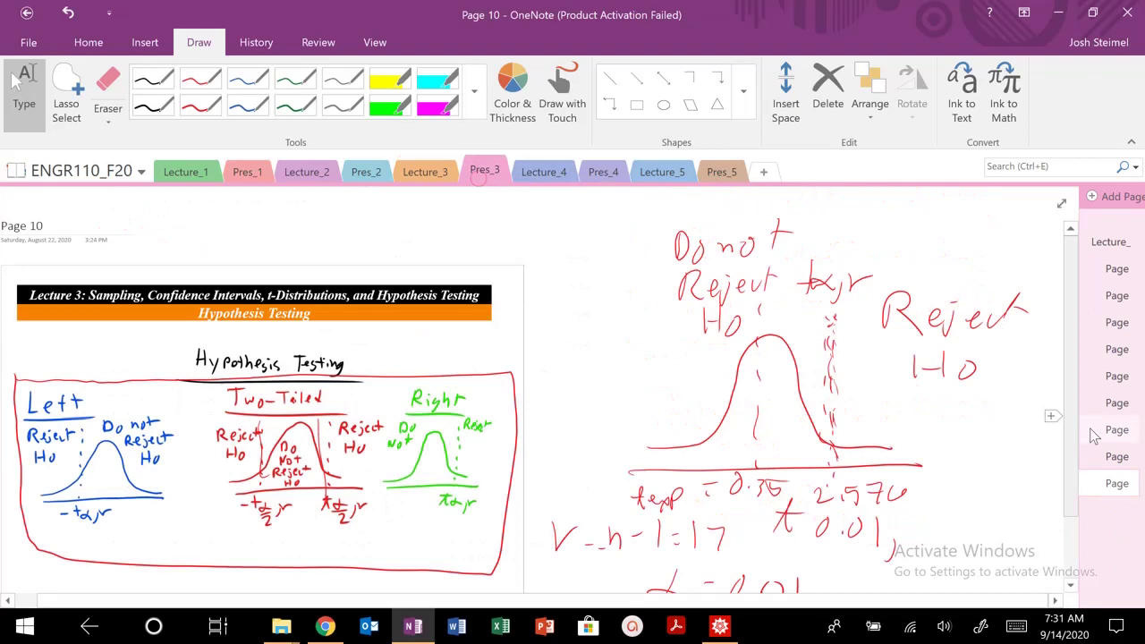
left_click(1119, 458)
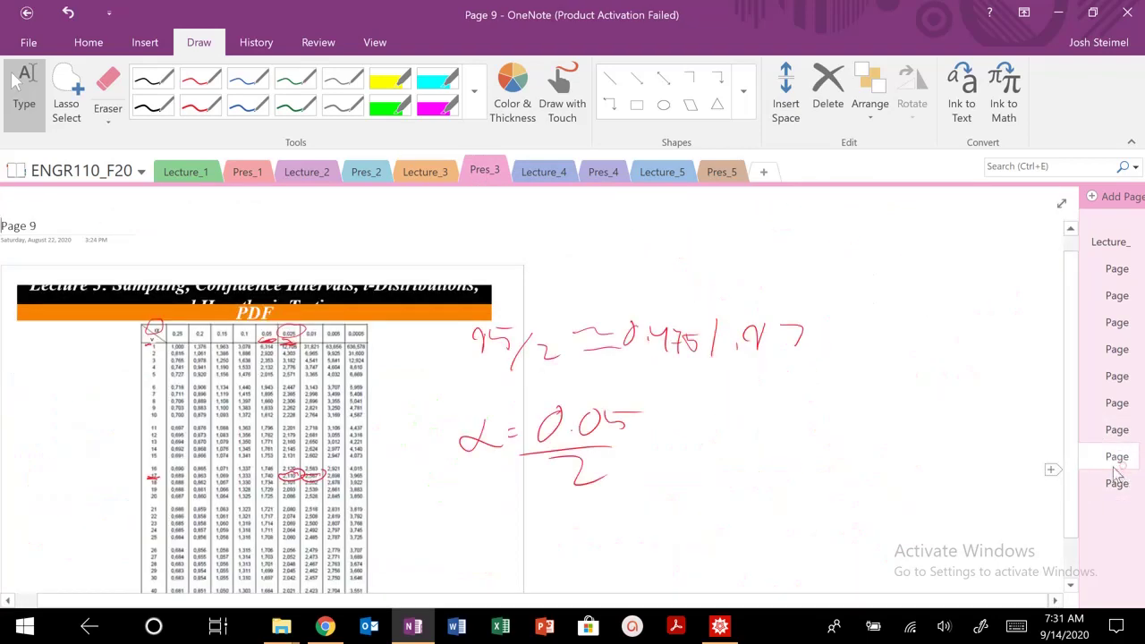
scroll(226, 441, "down", 2)
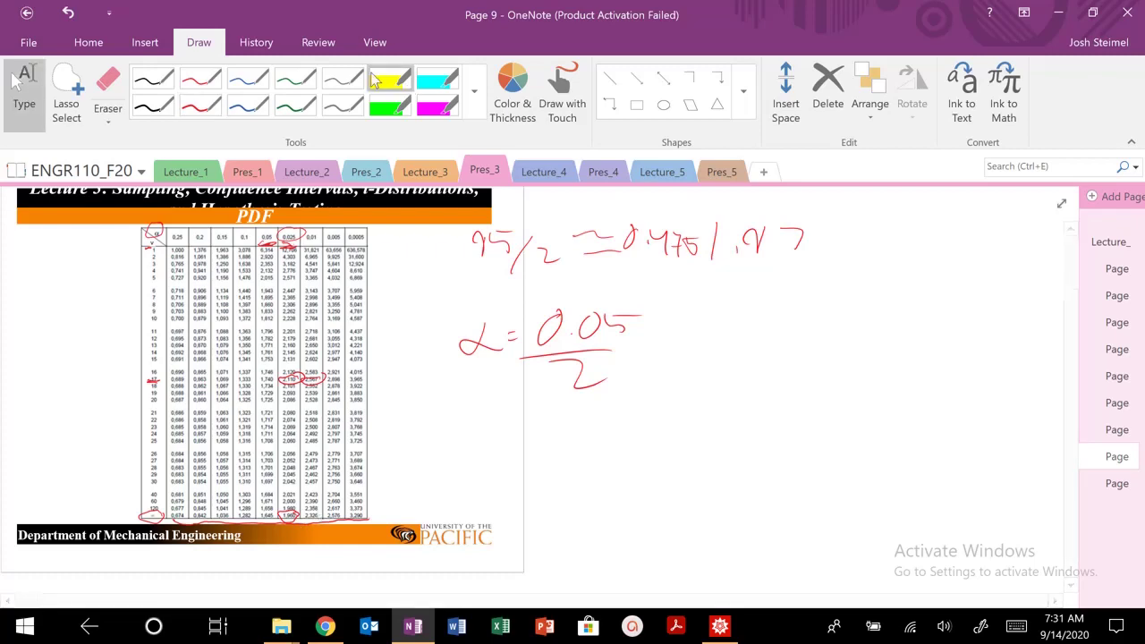
Ink the critical value 2.362 at the end of step 5 in Lecture_3.
left_click(400, 170)
scroll(546, 506, "down", 10)
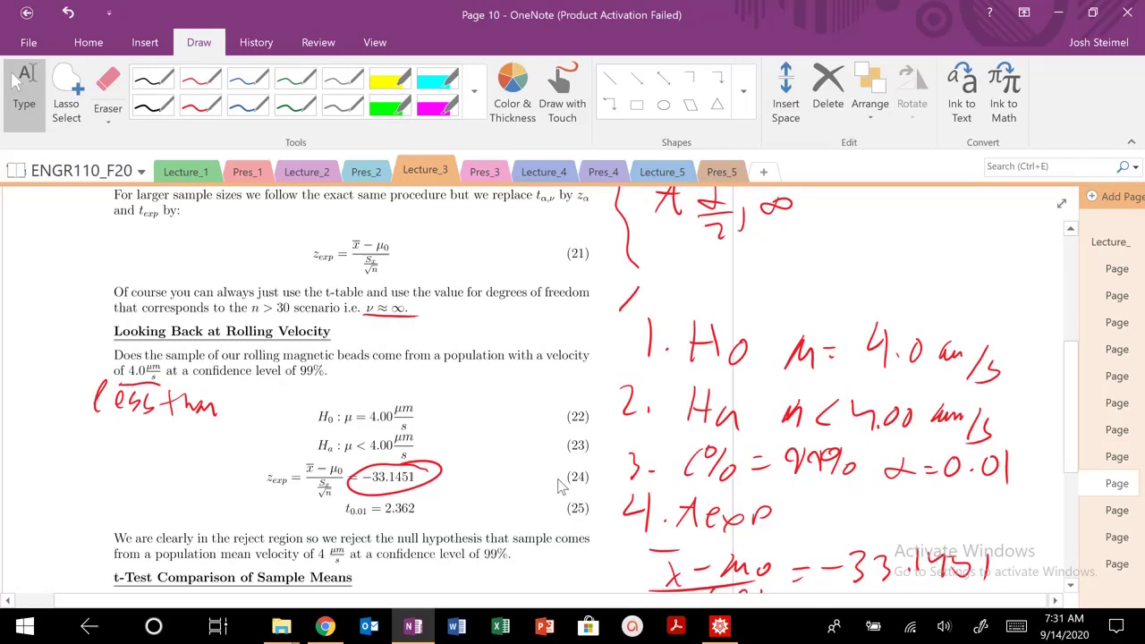
mouse_move(918, 384)
left_mouse_down()
mouse_move(969, 379)
mouse_move(991, 381)
mouse_move(998, 398)
mouse_move(978, 377)
mouse_move(1001, 406)
left_mouse_up()
left_click(937, 405)
mouse_move(988, 394)
left_mouse_down()
mouse_move(1020, 412)
mouse_move(924, 415)
left_mouse_up()
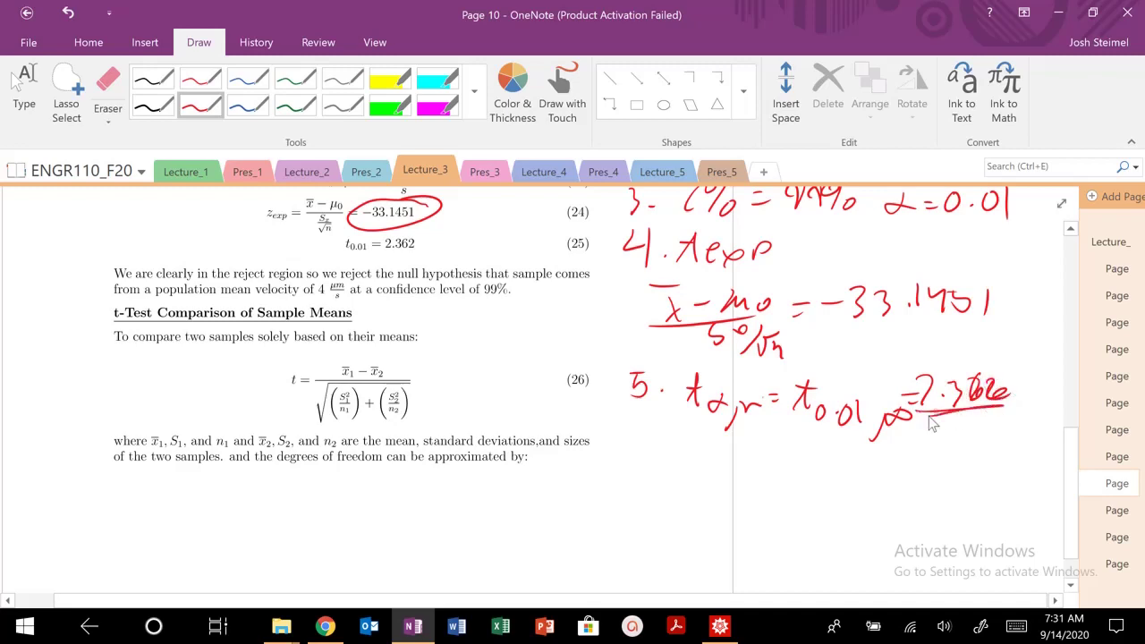
On Pres_3 Page 10, ink −2.362 under −tα,ν and mark −33.1 in the reject region.
left_click(484, 171)
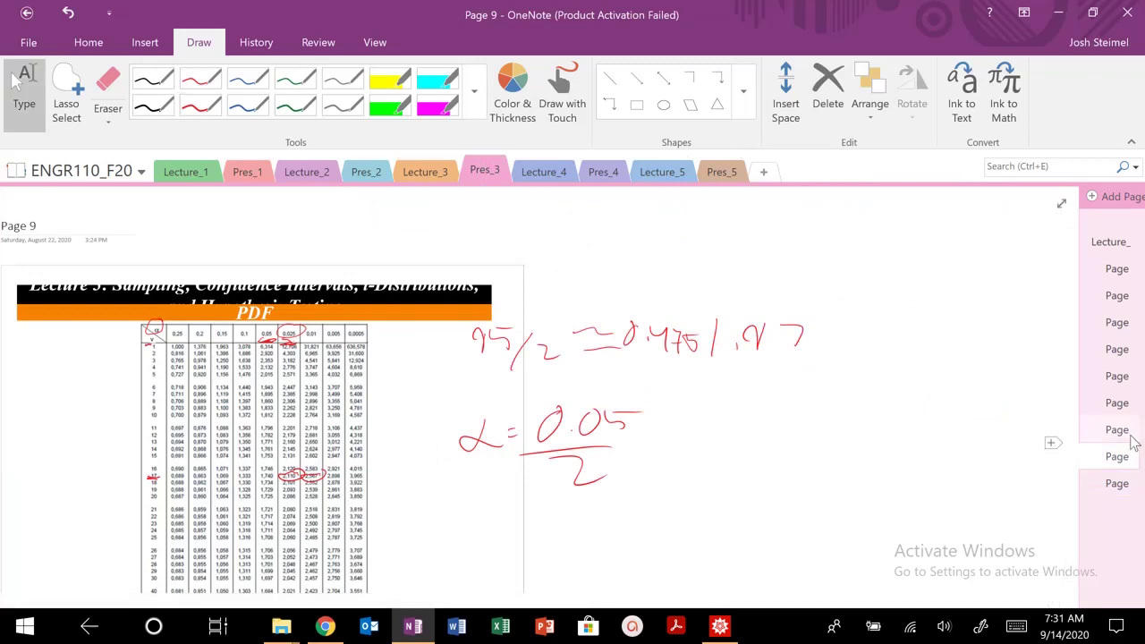
left_click(1054, 481)
scroll(859, 437, "down", 1)
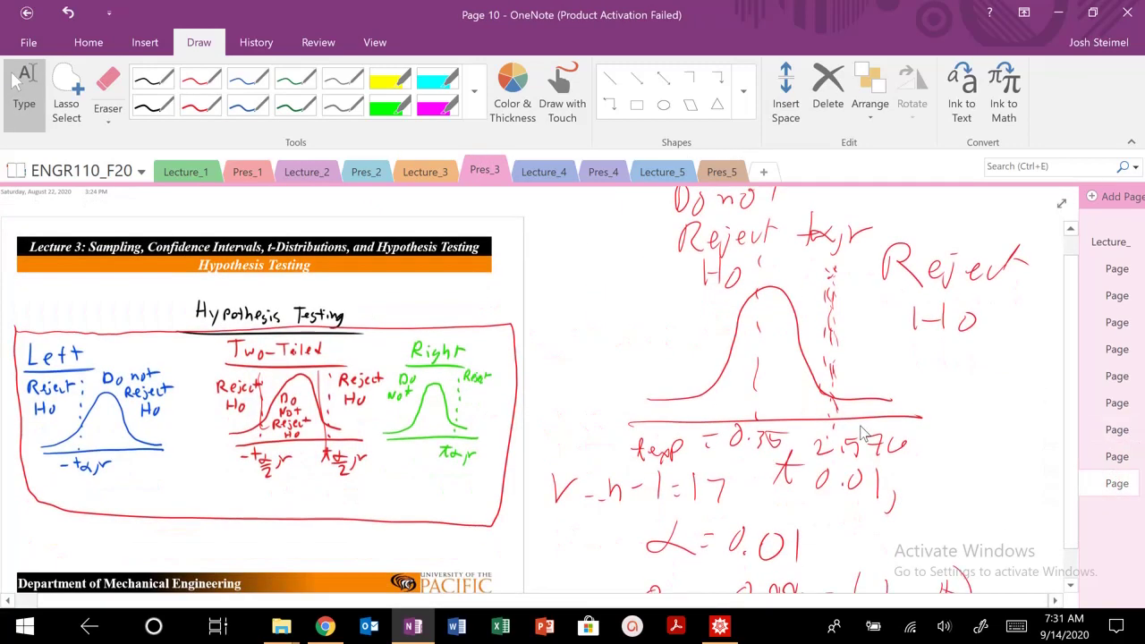
mouse_move(70, 488)
left_mouse_down()
mouse_move(99, 483)
mouse_move(78, 502)
mouse_move(123, 503)
left_mouse_up()
left_click(98, 500)
left_click_drag(136, 491, 150, 505)
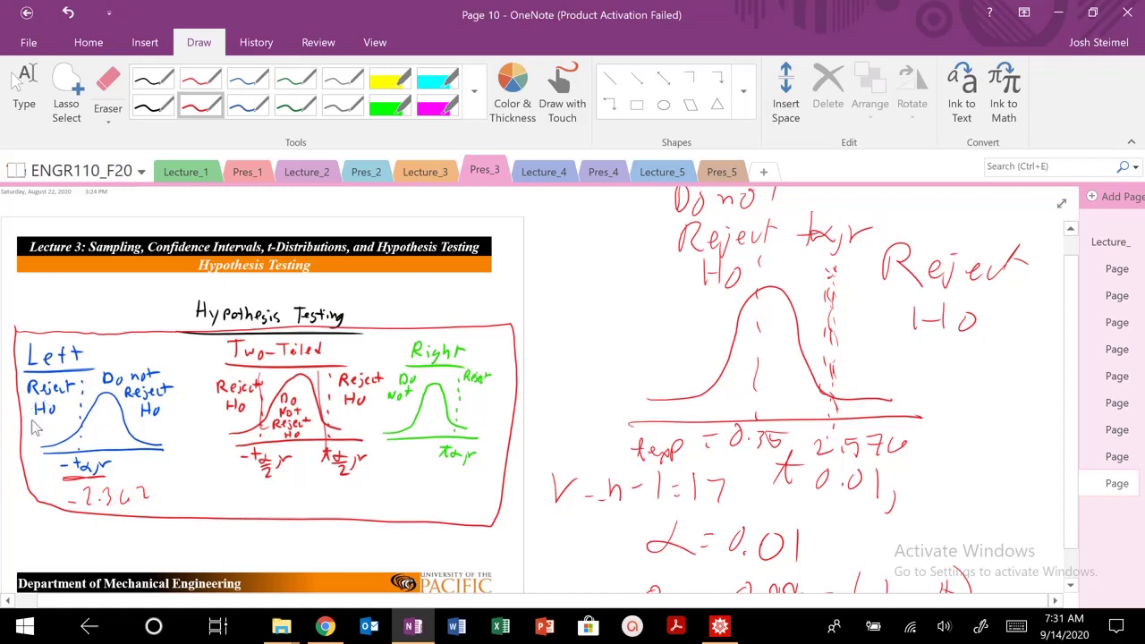
mouse_move(40, 420)
left_mouse_down()
mouse_move(38, 438)
mouse_move(65, 432)
left_mouse_up()
key("Escape")
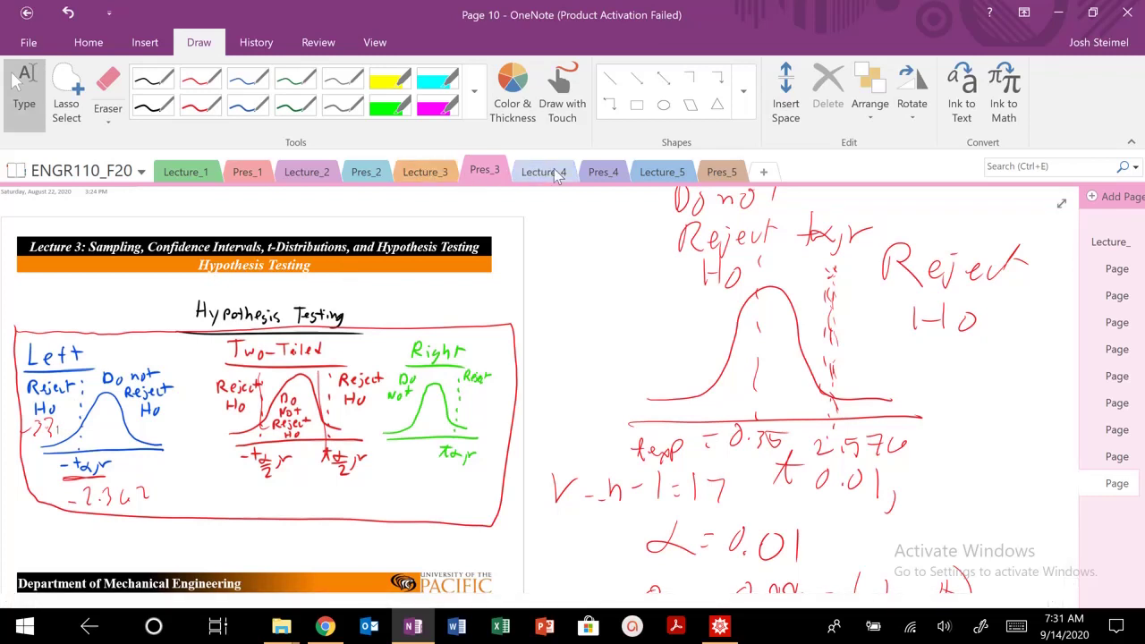
Underline the conclusion that H0 is rejected and the population mean velocity is below 4.
left_click(425, 173)
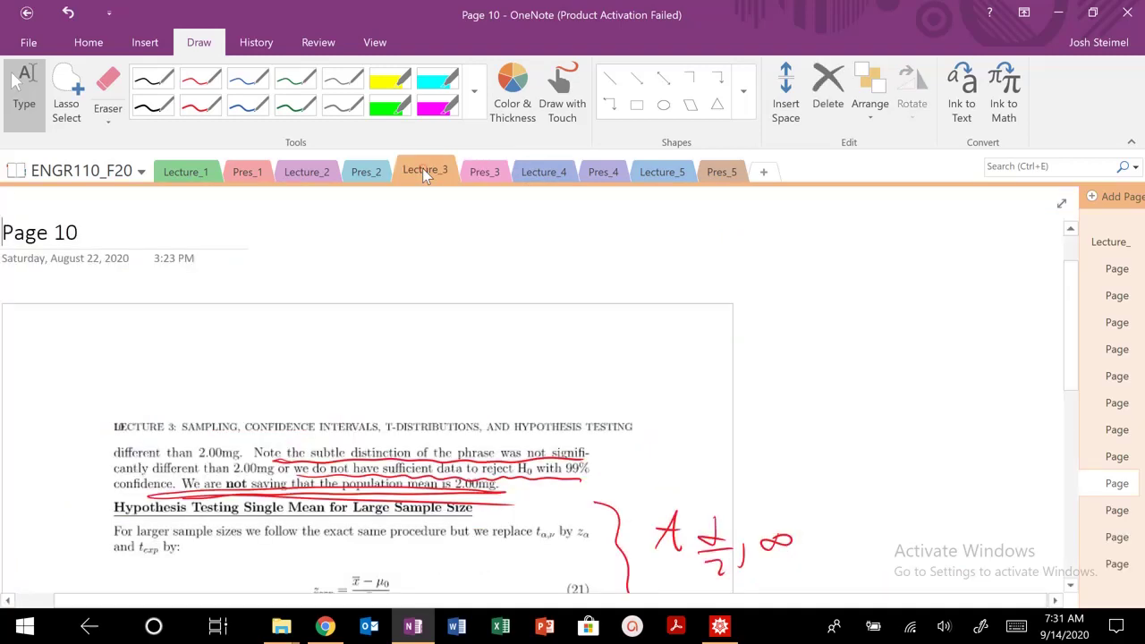
scroll(396, 295, "down", 10)
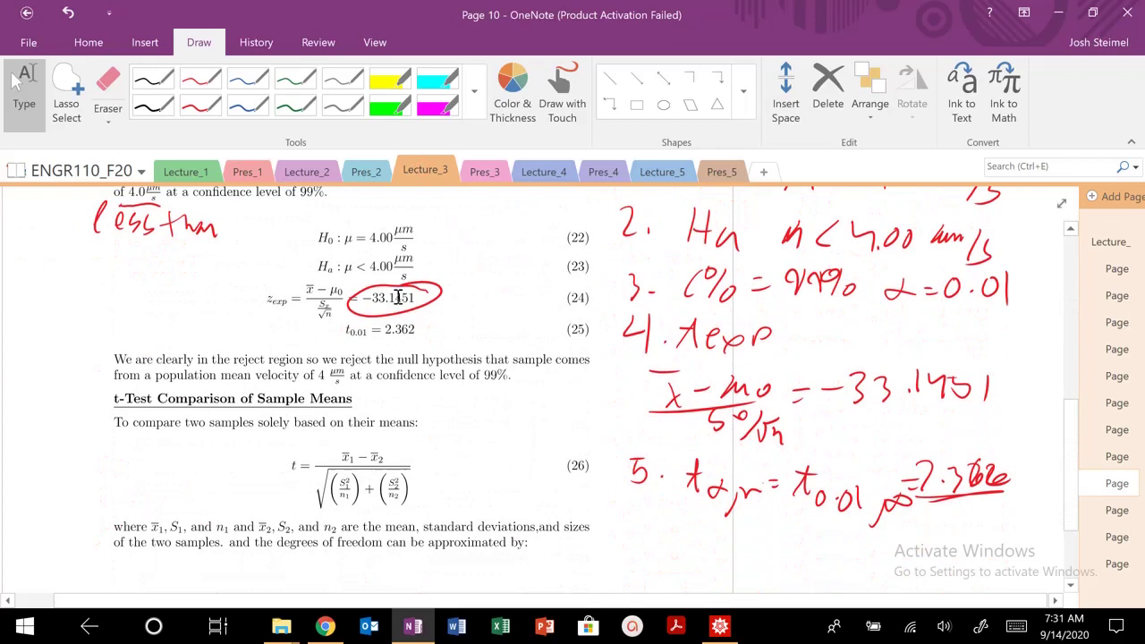
left_click_drag(317, 367, 562, 374)
left_click_drag(159, 383, 529, 387)
key("Escape")
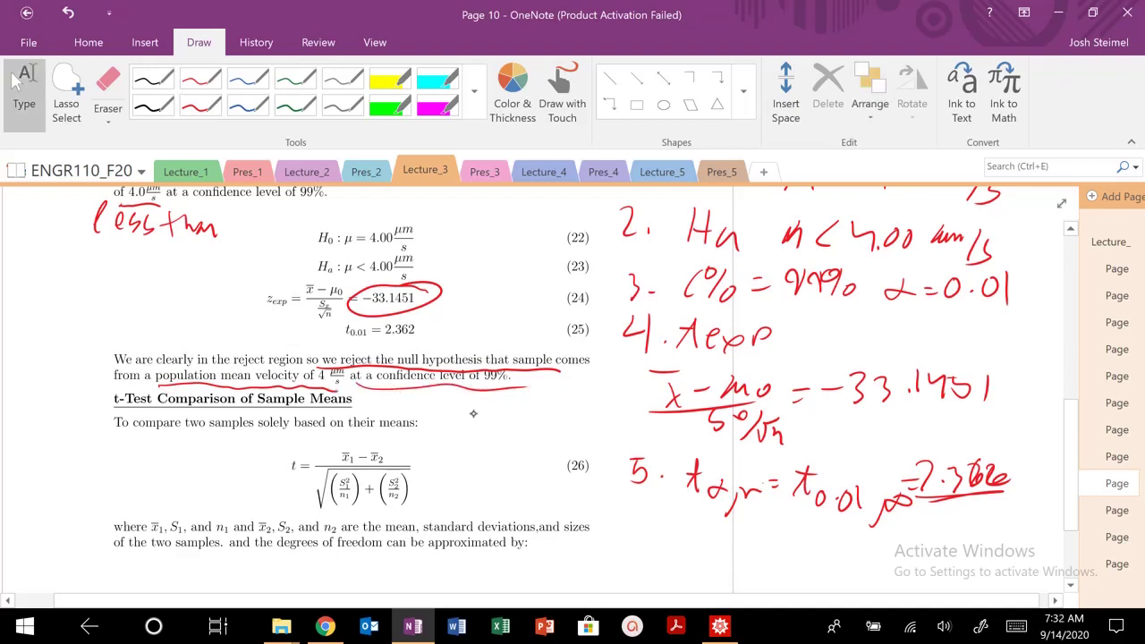
Open Page 9 with the PCM weighing example.
scroll(473, 414, "up", 2)
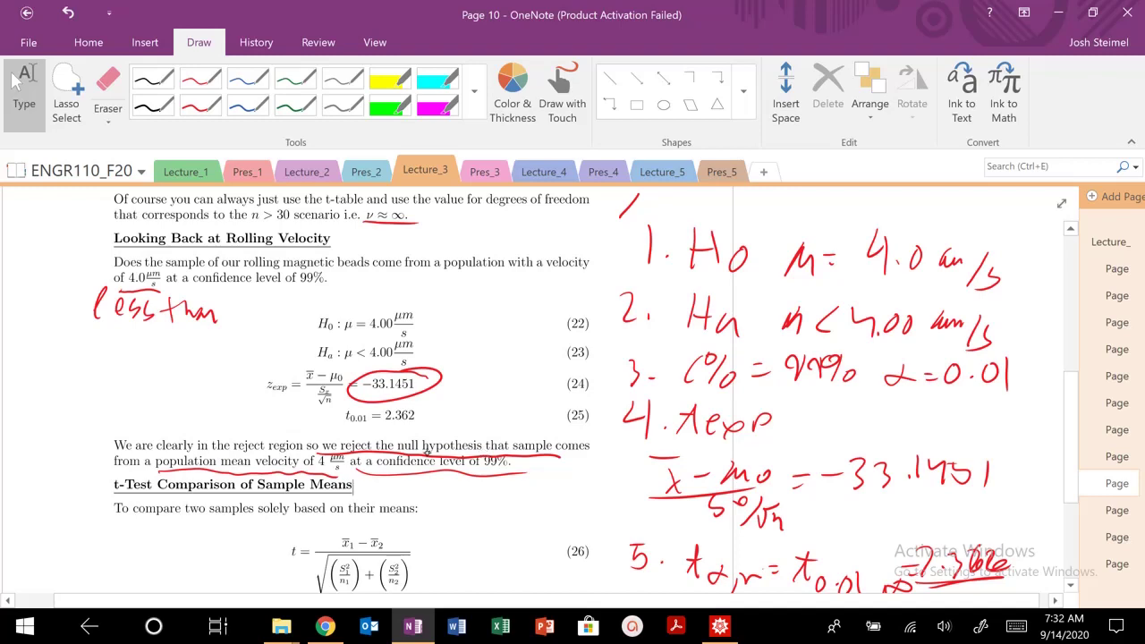
scroll(433, 413, "up", 6)
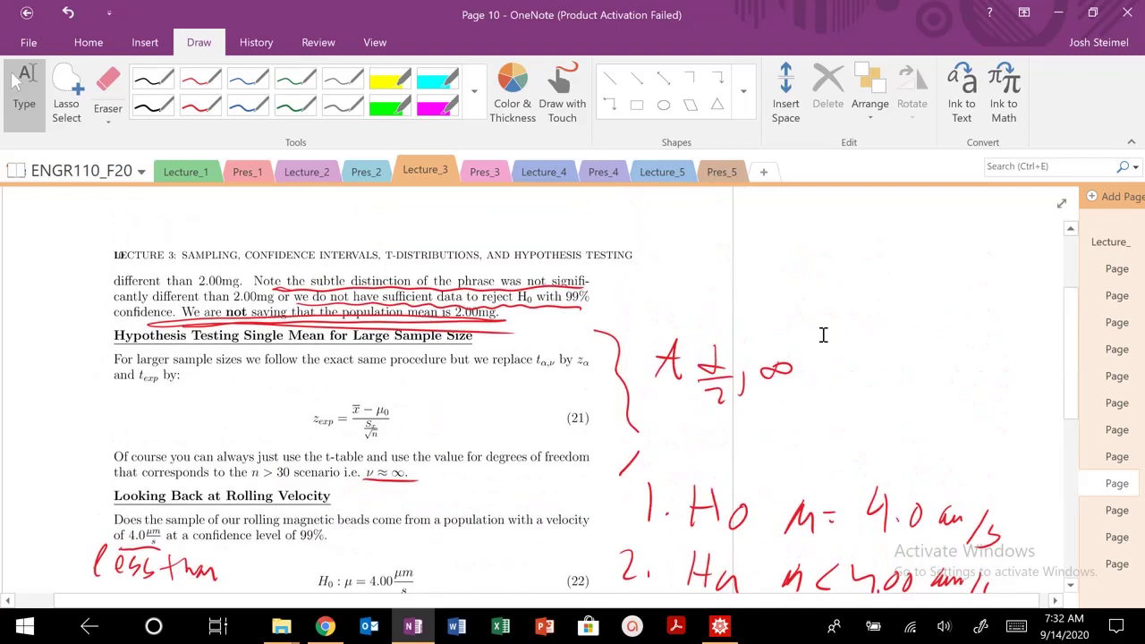
left_click(1106, 456)
scroll(371, 384, "up", 5)
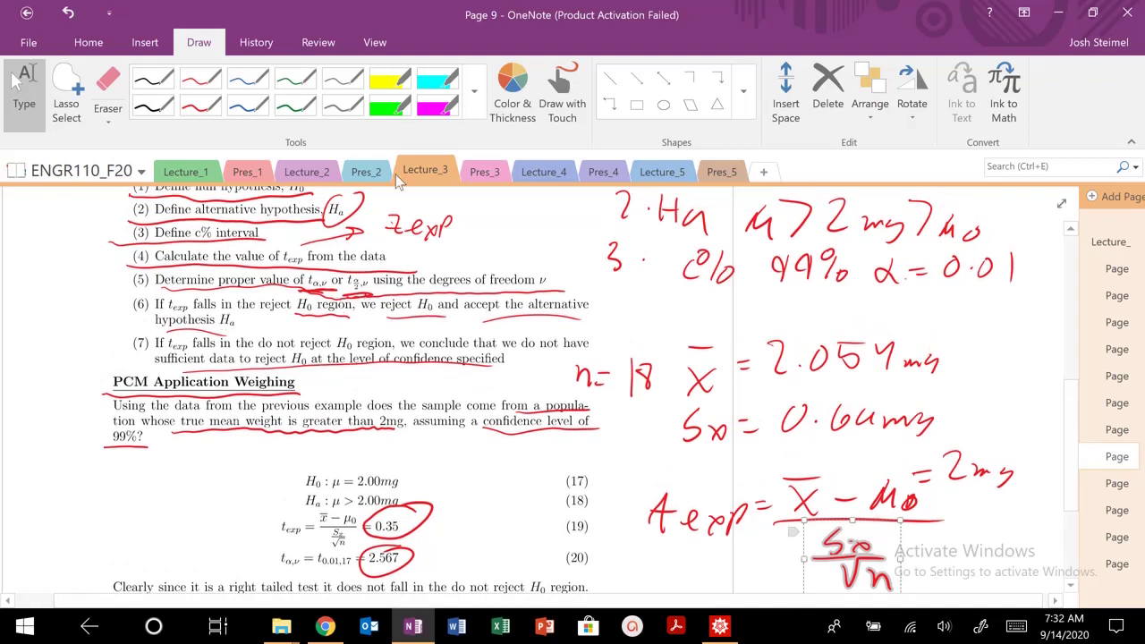
Glance at the Pres_3 slide and the Mean[datalist] expression in Mathematica, then return.
left_click(484, 172)
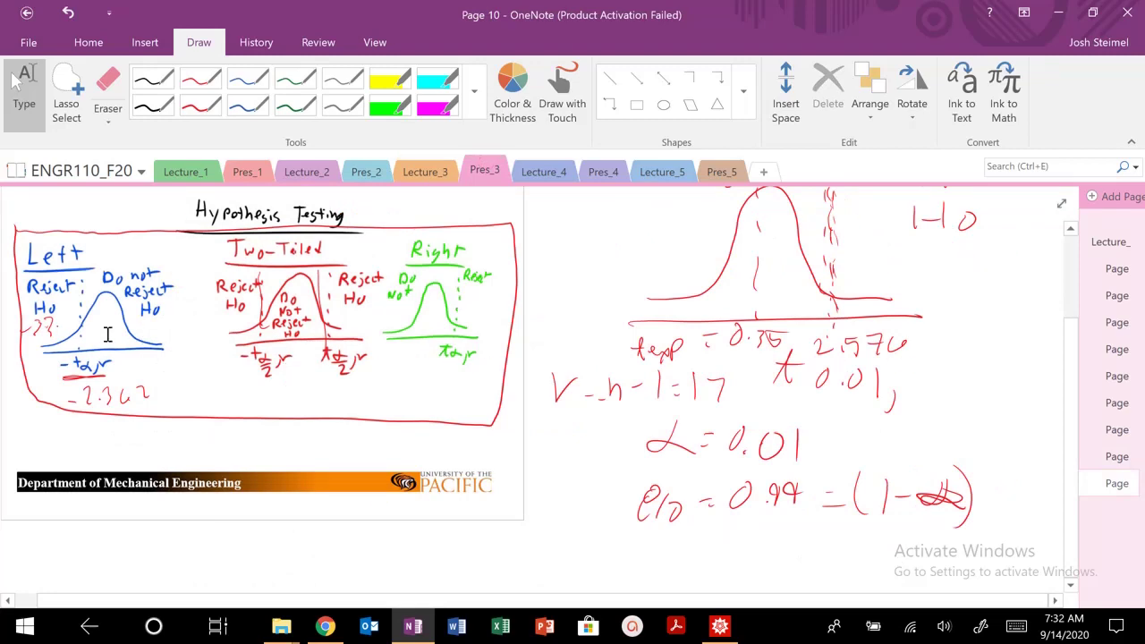
left_click(723, 629)
triple_click(166, 195)
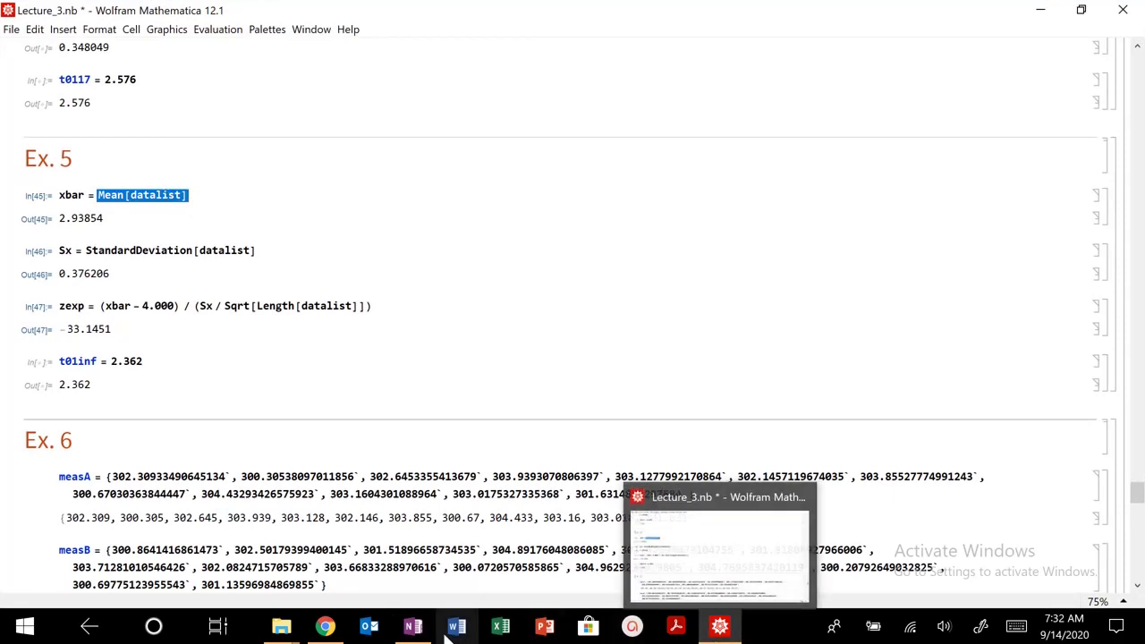
left_click(413, 629)
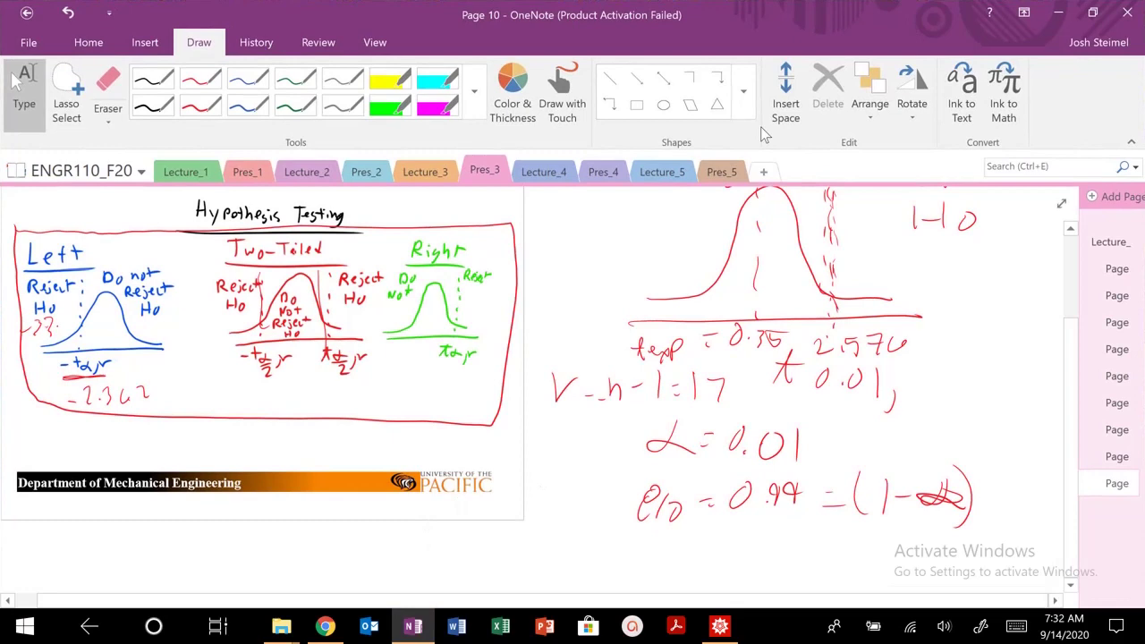
Scroll through Page 9's weighing example in the Lecture_3 notes.
left_click(412, 173)
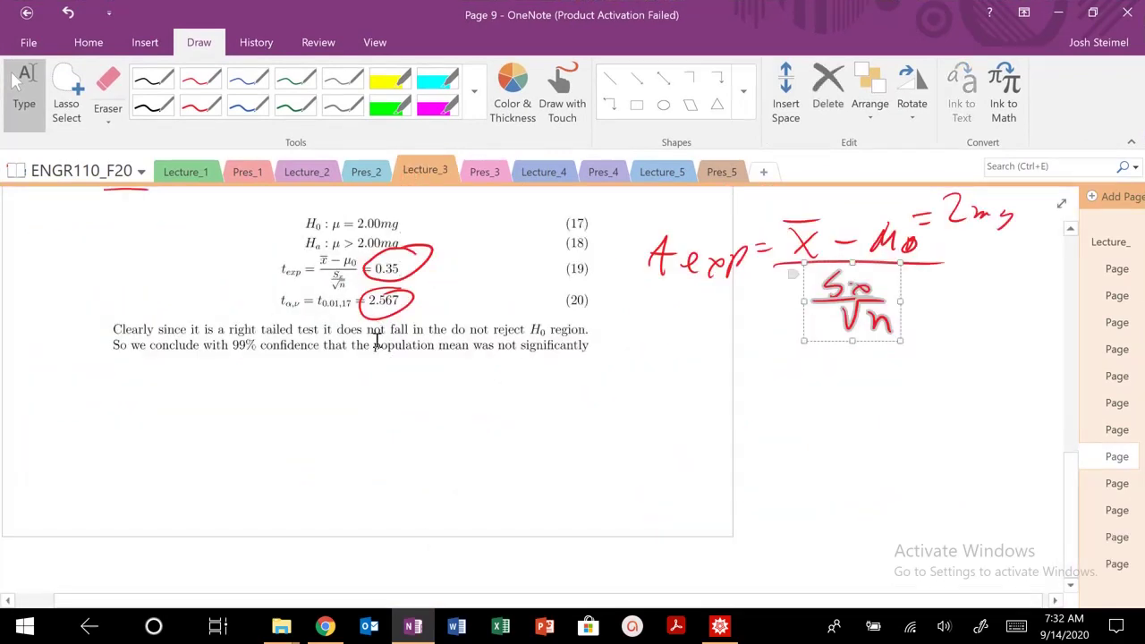
scroll(375, 340, "down", 1)
scroll(376, 340, "down", 1)
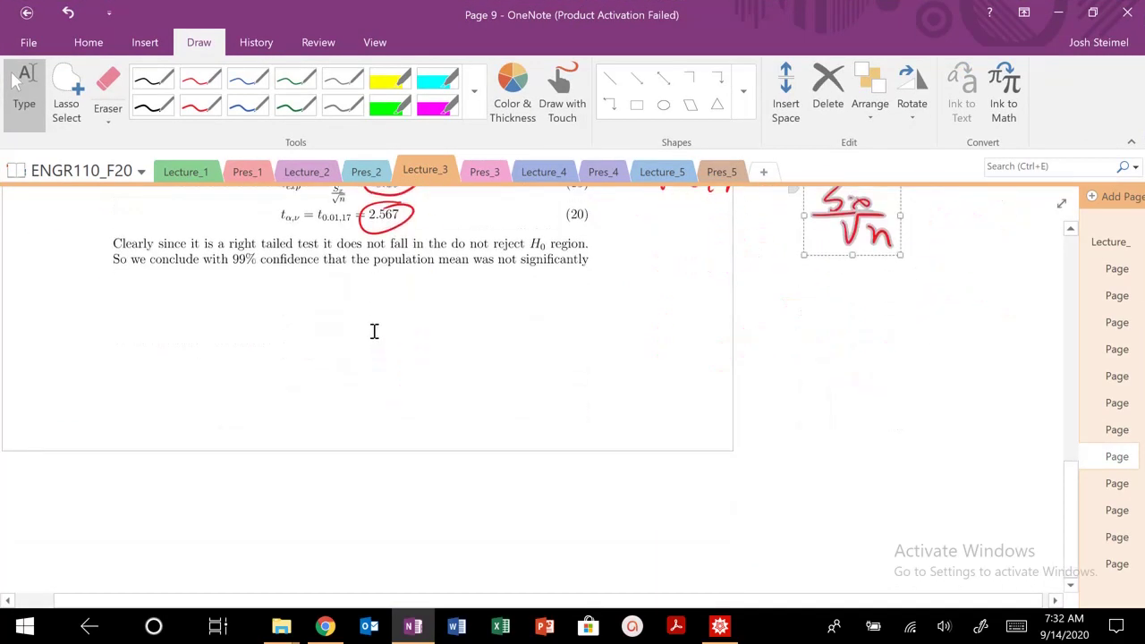
scroll(544, 340, "up", 10)
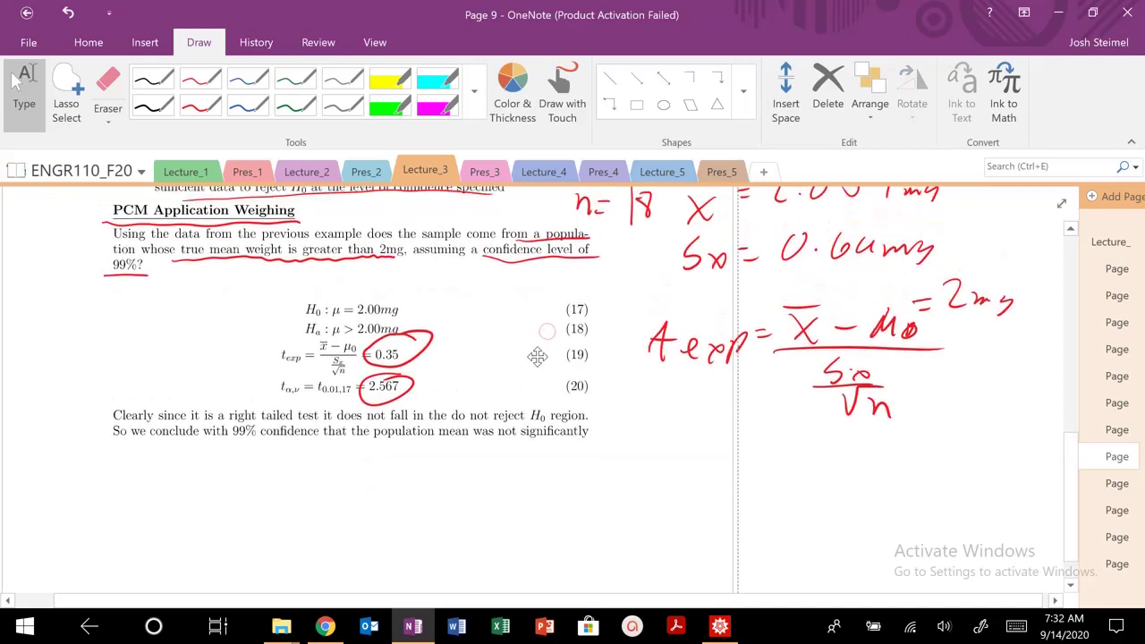
scroll(497, 387, "down", 5)
Preview Page 11, then return to Page 10's t-Test Comparison of Sample Means section.
left_click(1118, 484)
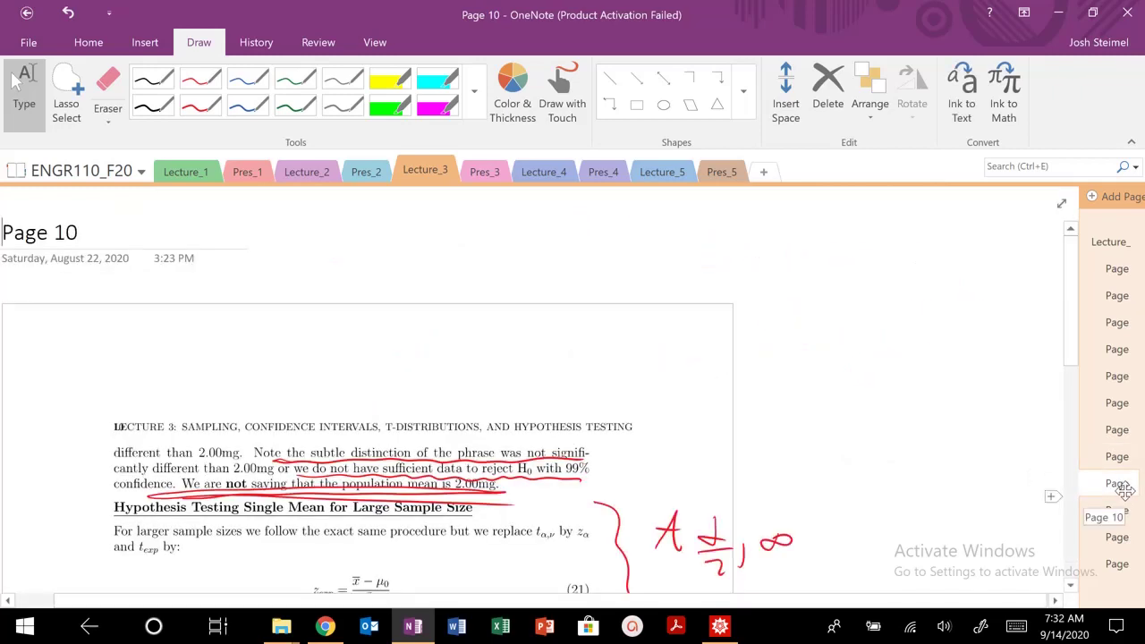
left_click(1117, 510)
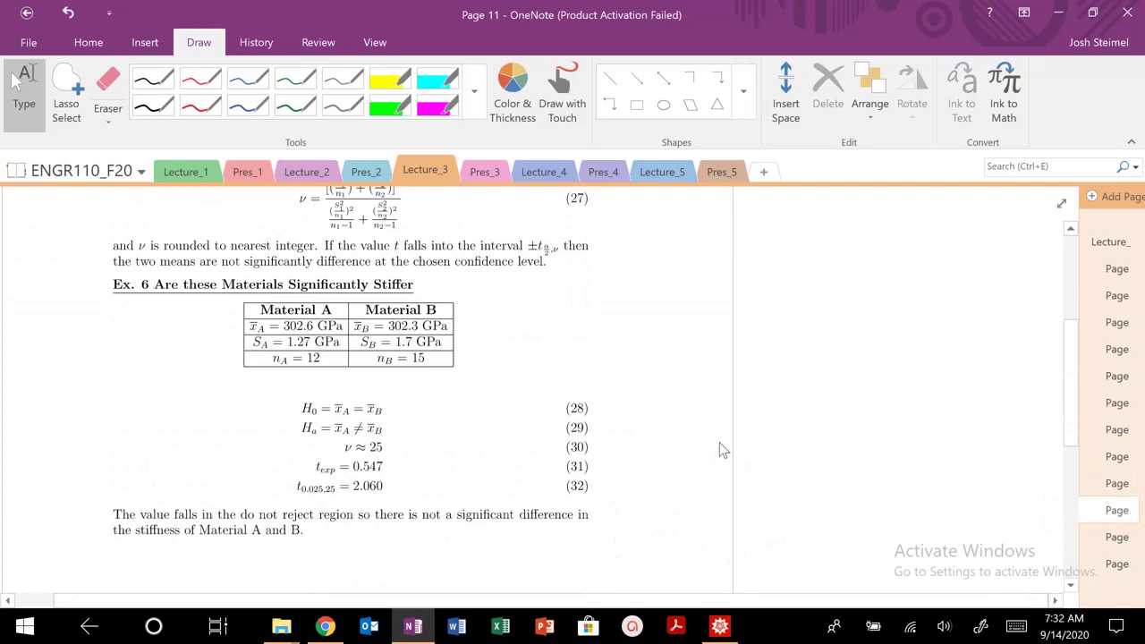
scroll(721, 447, "up", 5)
left_click(1103, 484)
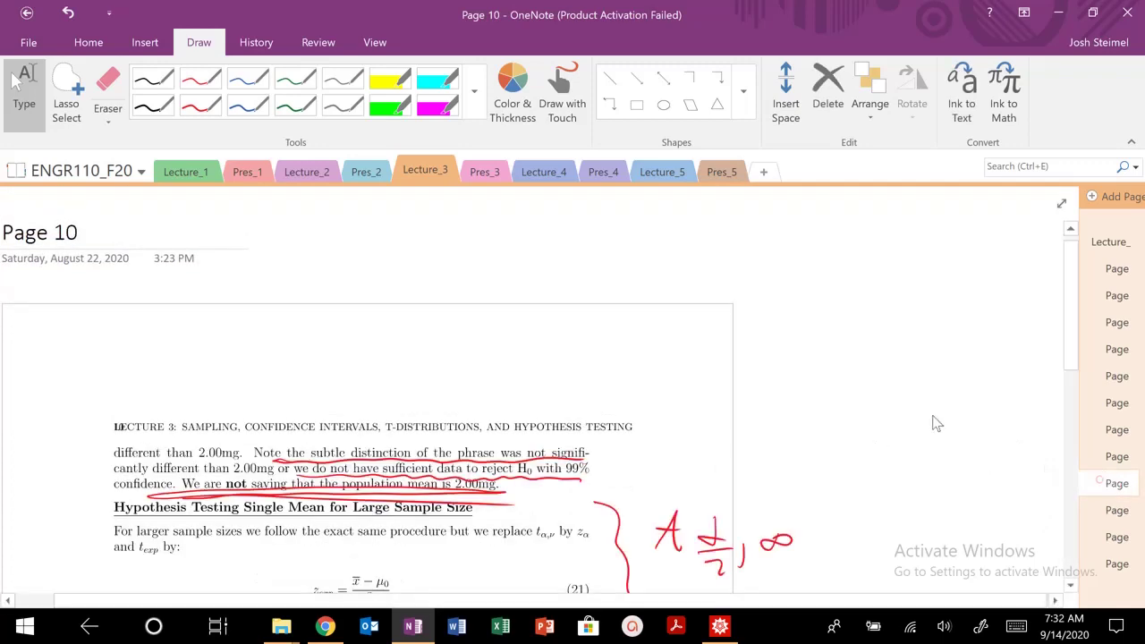
scroll(837, 379, "down", 5)
scroll(839, 384, "down", 2)
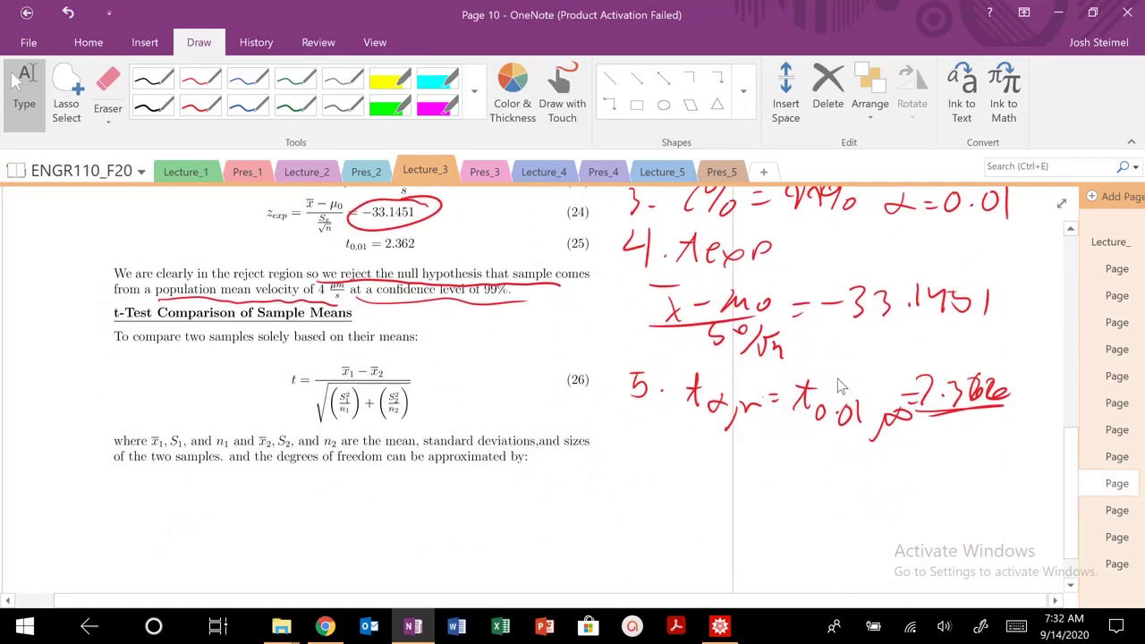
scroll(839, 384, "down", 2)
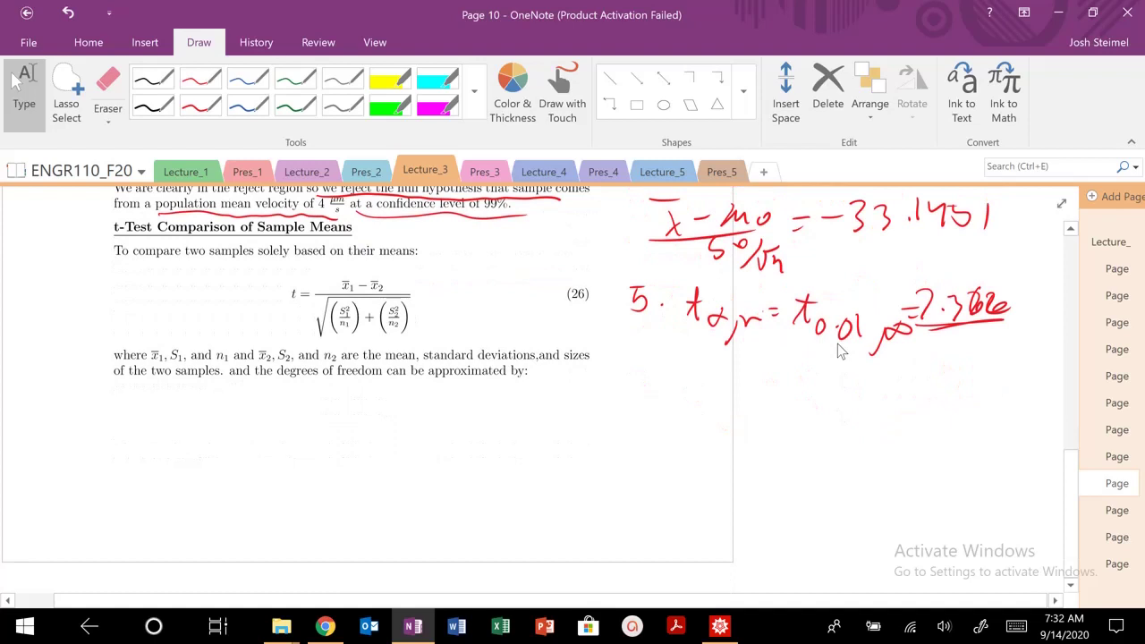
In red ink, box the two-sample t-test heading and write n<30 and n>30 beside it.
left_click(200, 106)
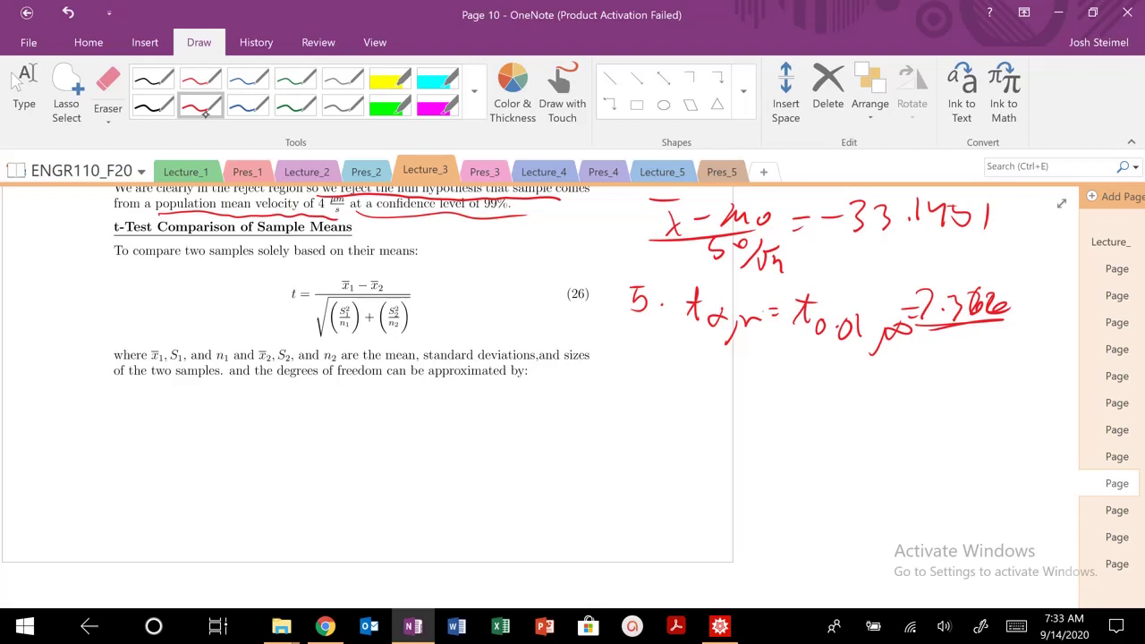
mouse_move(107, 238)
left_mouse_down()
mouse_move(326, 235)
mouse_move(367, 220)
mouse_move(100, 240)
left_mouse_up()
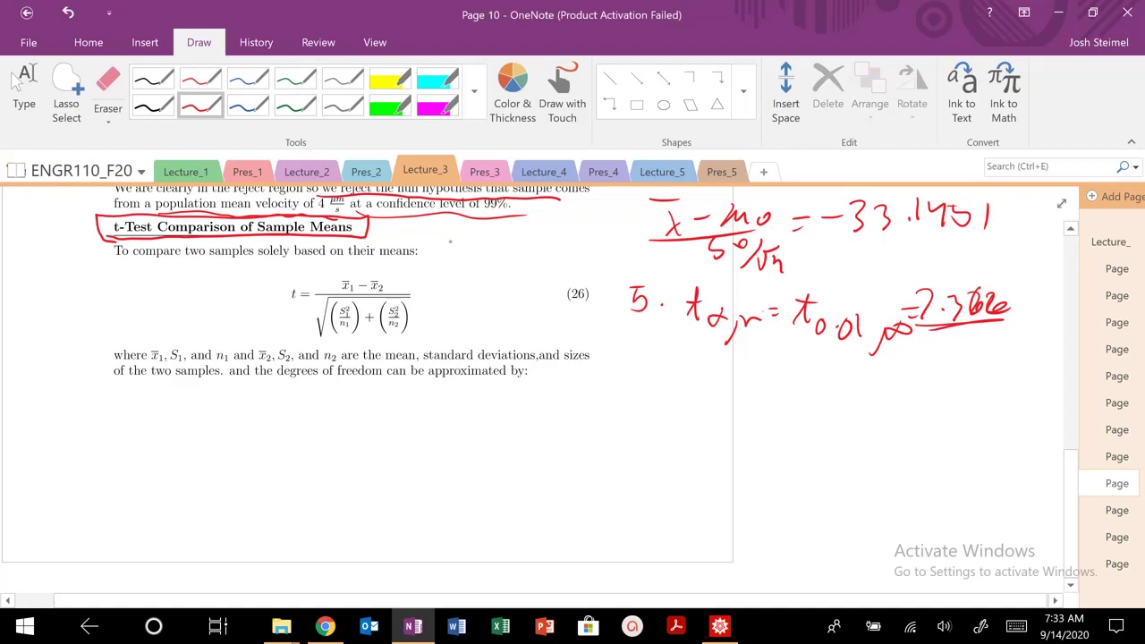
left_click_drag(447, 254, 551, 234)
left_click_drag(462, 294, 473, 283)
mouse_move(484, 279)
left_mouse_down()
mouse_move(510, 272)
mouse_move(510, 296)
mouse_move(543, 272)
left_mouse_up()
left_click_drag(477, 314, 501, 313)
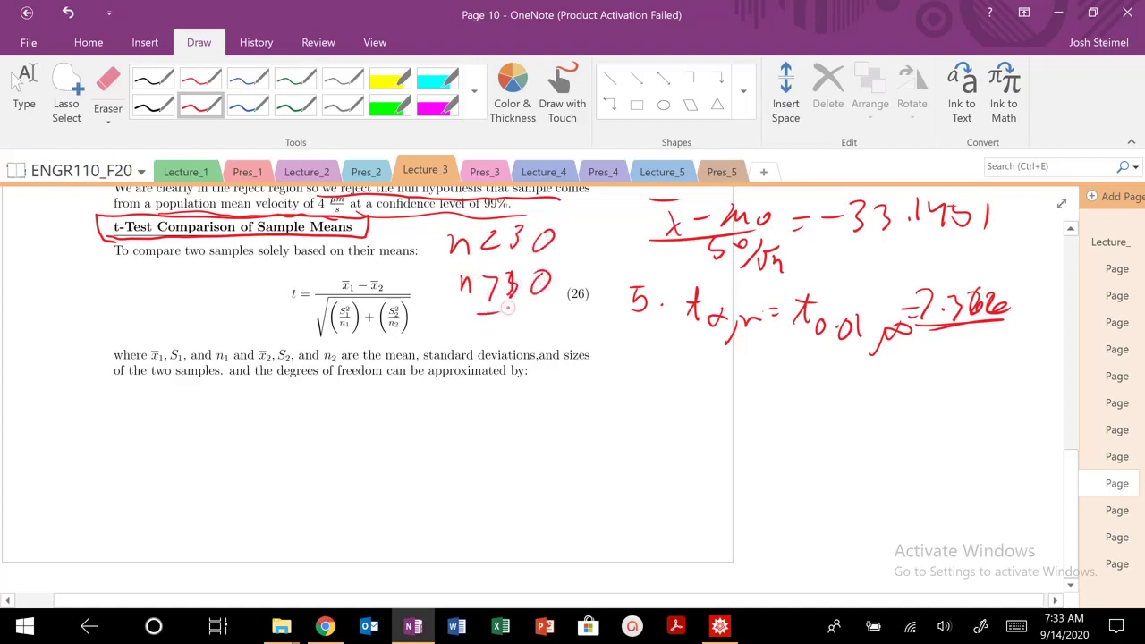
Label case A as n<30 and case B as n>30 below the paragraph.
mouse_move(442, 434)
left_mouse_down()
mouse_move(463, 431)
mouse_move(467, 417)
left_mouse_up()
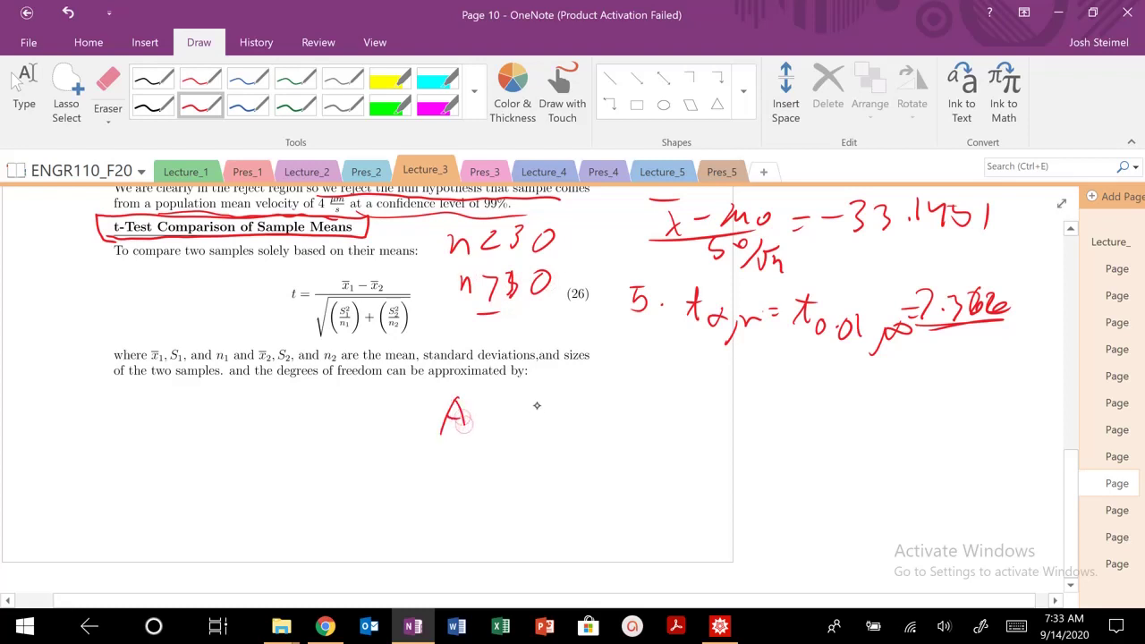
left_click_drag(540, 421, 553, 419)
mouse_move(574, 402)
left_mouse_down()
mouse_move(595, 421)
mouse_move(636, 404)
left_mouse_up()
left_click_drag(438, 457, 441, 477)
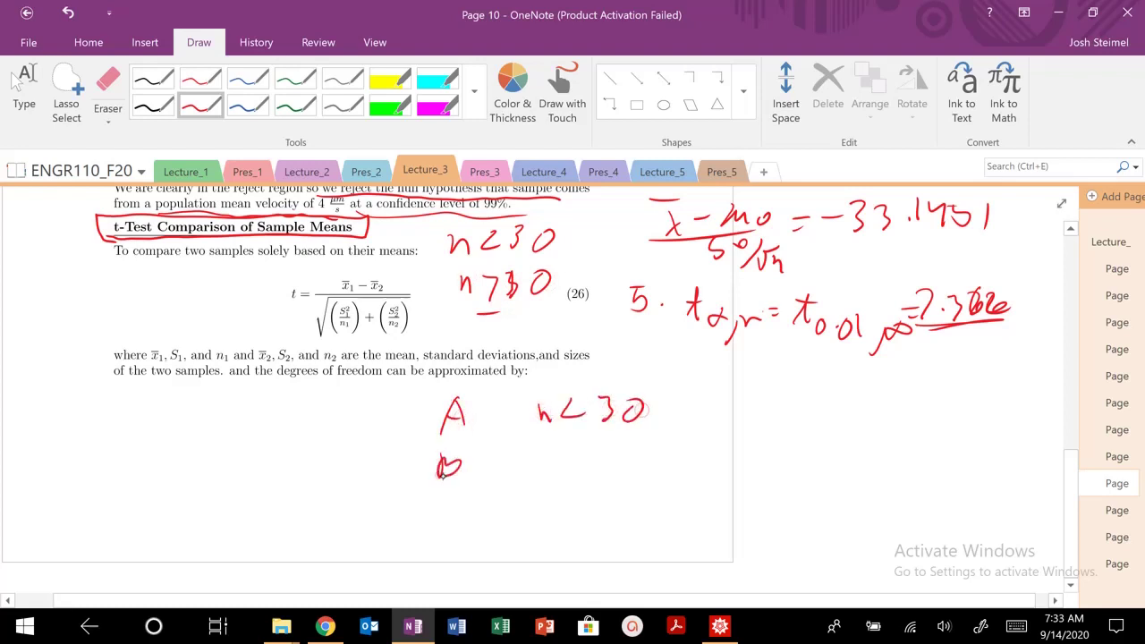
mouse_move(512, 469)
left_mouse_down()
mouse_move(531, 460)
mouse_move(540, 473)
left_mouse_up()
mouse_move(592, 443)
left_mouse_down()
mouse_move(603, 453)
mouse_move(594, 476)
left_mouse_up()
left_click_drag(644, 451, 642, 453)
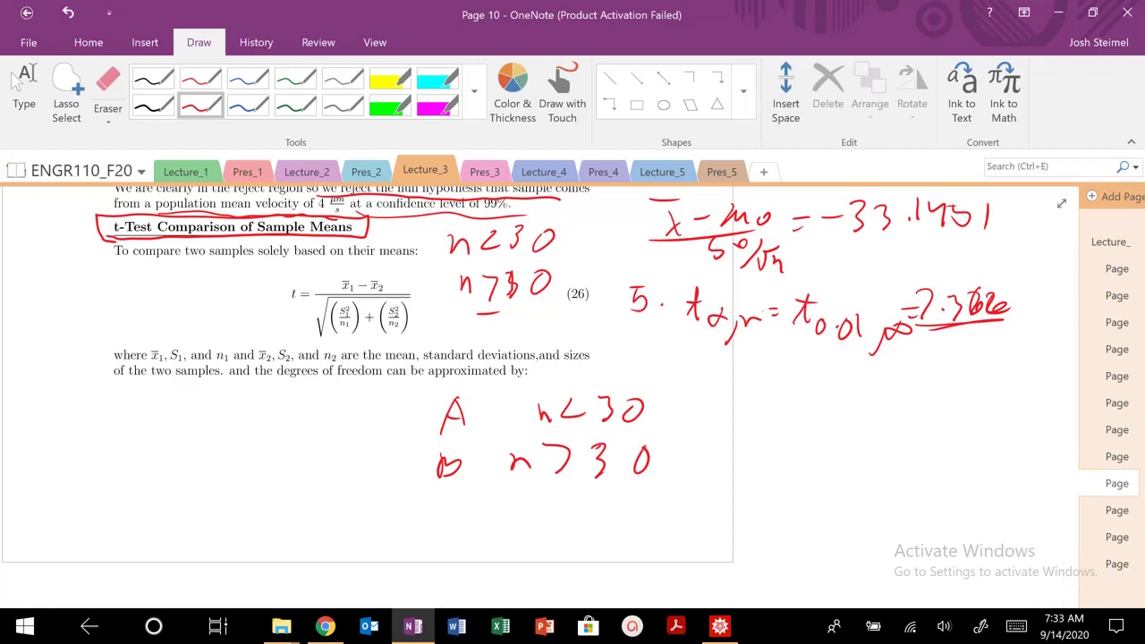
Box formula (26), label it t exp, underline the sample definitions and circle the means.
mouse_move(285, 262)
left_mouse_down()
mouse_move(383, 342)
mouse_move(433, 283)
mouse_move(419, 251)
mouse_move(274, 261)
left_mouse_up()
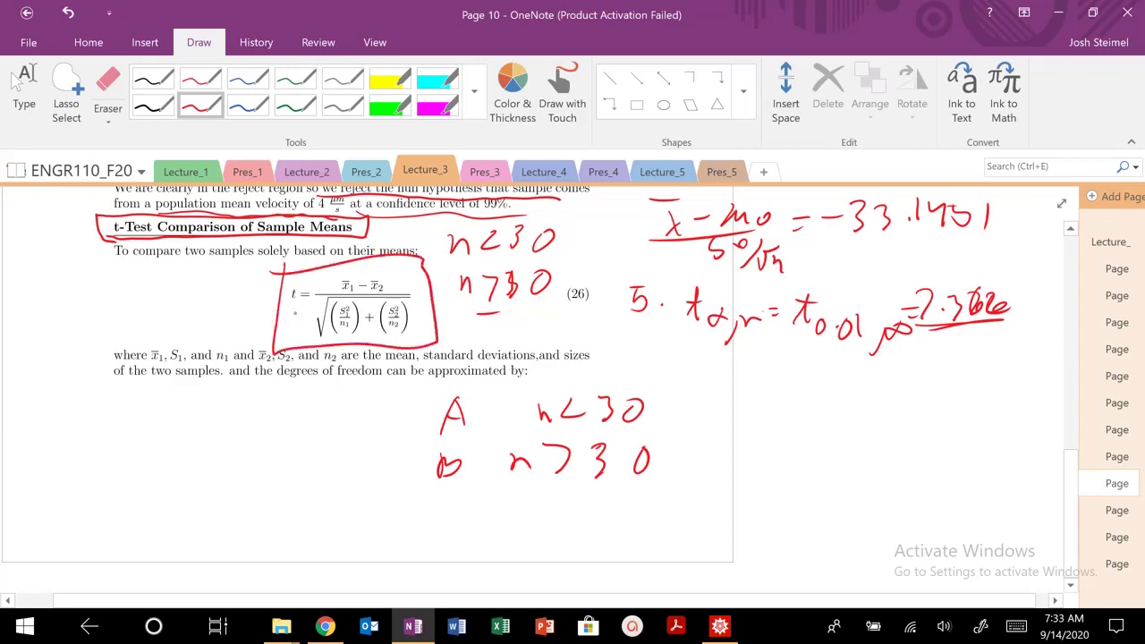
left_click_drag(268, 300, 285, 306)
mouse_move(123, 276)
left_mouse_down()
mouse_move(120, 312)
mouse_move(138, 294)
left_mouse_up()
mouse_move(145, 301)
left_mouse_down()
mouse_move(136, 313)
mouse_move(163, 315)
left_mouse_up()
left_click_drag(164, 318, 177, 302)
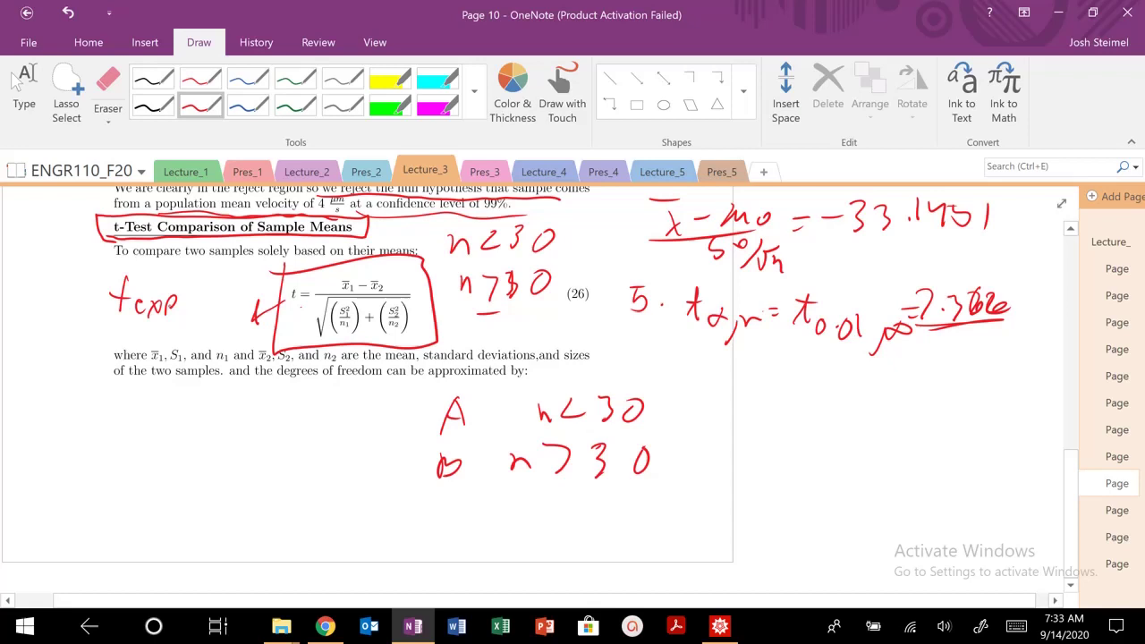
left_click_drag(158, 367, 299, 364)
mouse_move(360, 274)
left_mouse_down()
mouse_move(333, 284)
mouse_move(361, 281)
mouse_move(373, 296)
mouse_move(355, 336)
mouse_move(349, 301)
left_mouse_up()
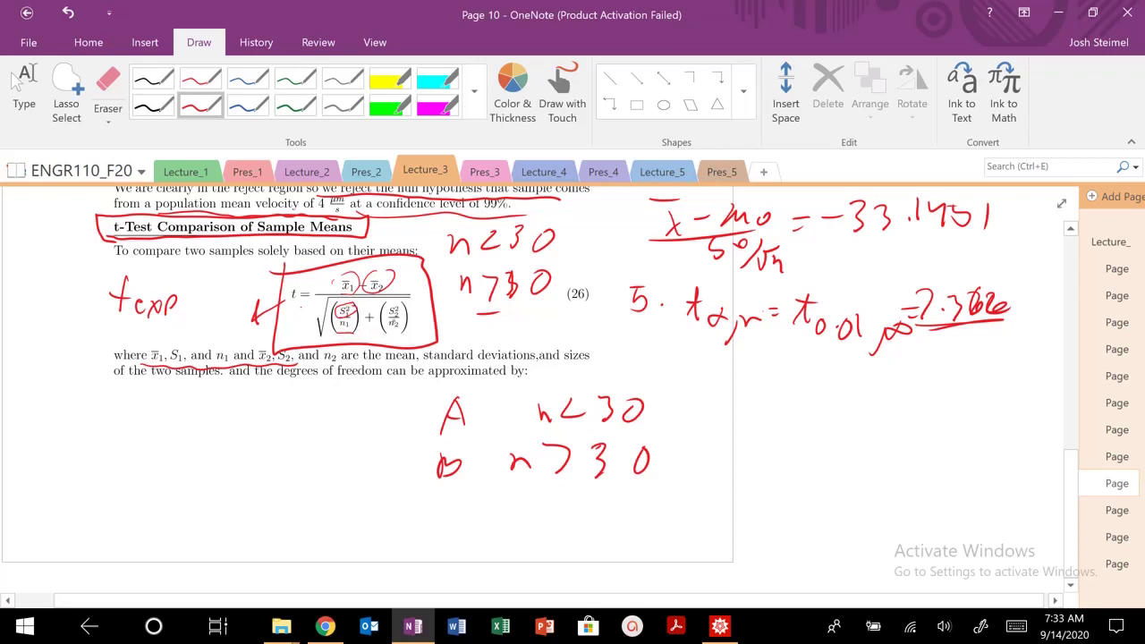
On Page 11, box the degrees-of-freedom equation (27) in red.
left_click(1117, 510)
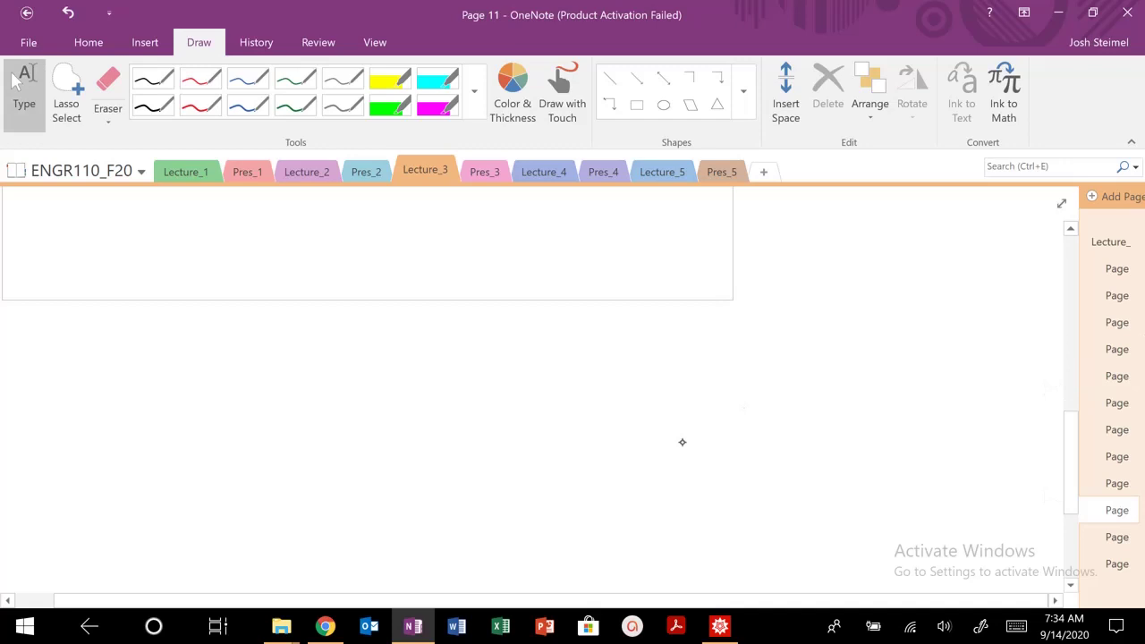
scroll(682, 442, "up", 10)
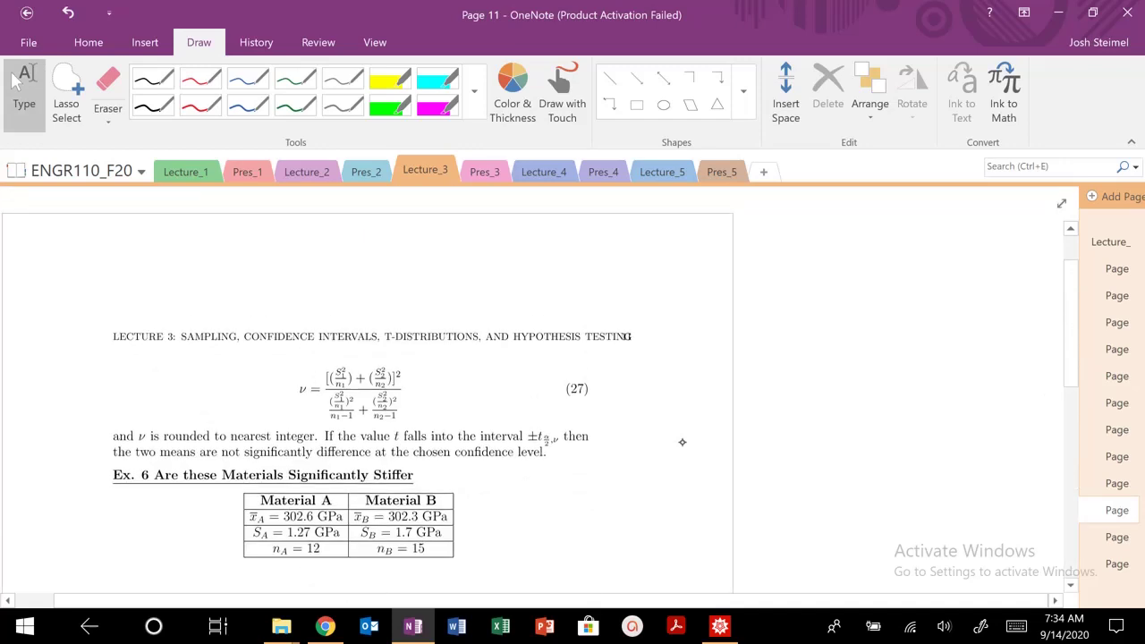
left_click(200, 105)
mouse_move(274, 358)
left_mouse_down()
mouse_move(275, 417)
mouse_move(476, 431)
mouse_move(483, 362)
mouse_move(247, 366)
left_mouse_up()
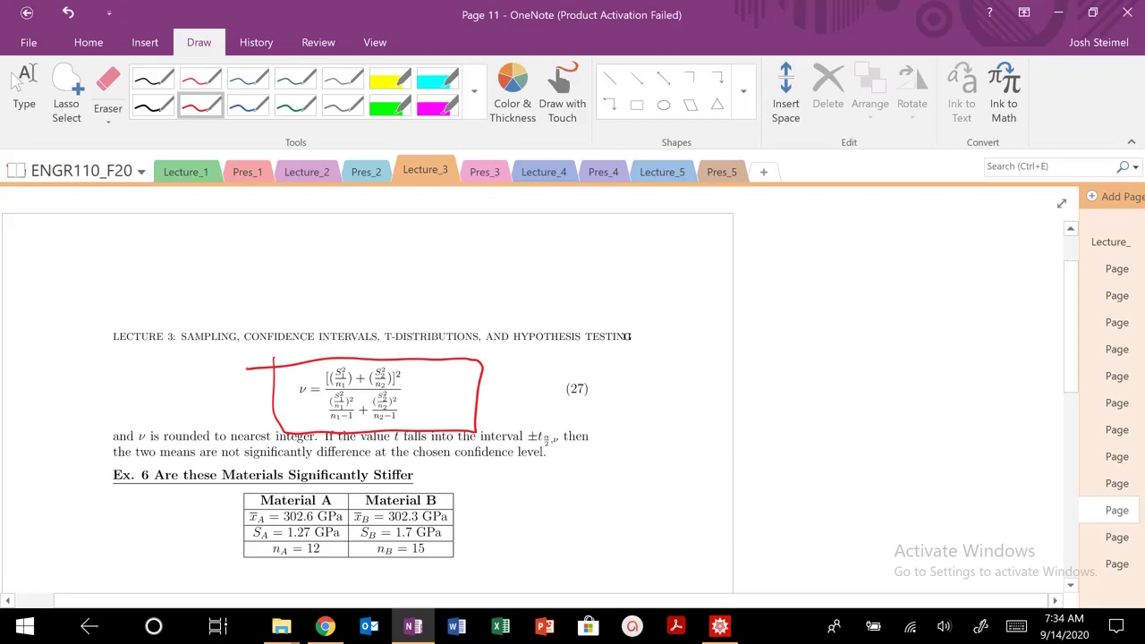
left_click(20, 85)
scroll(161, 434, "down", 2)
left_click(721, 626)
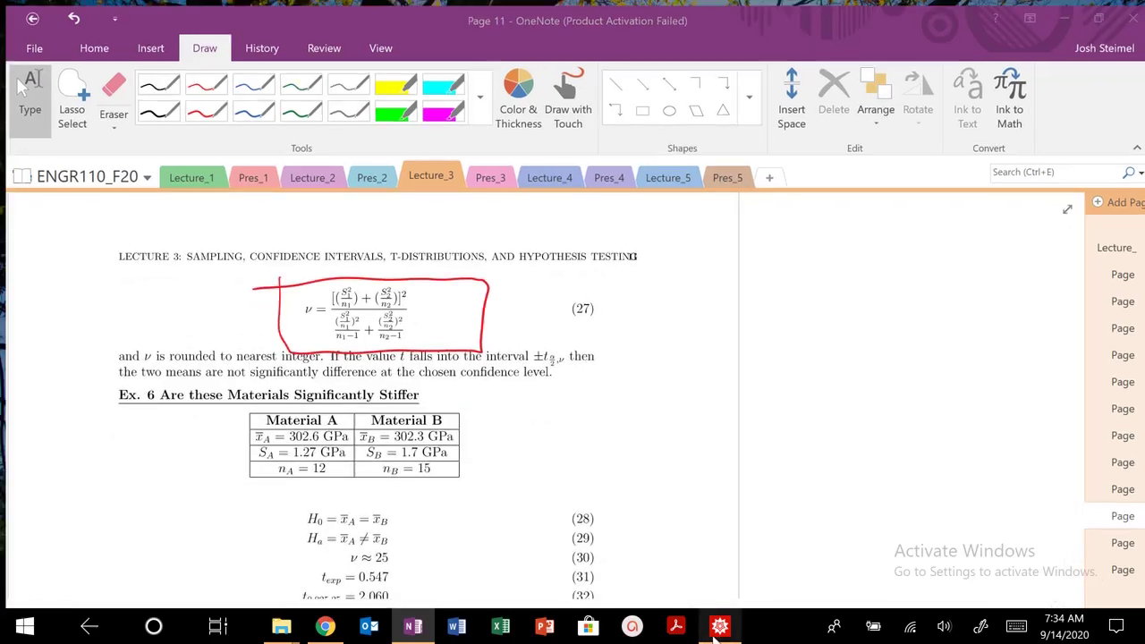
Re-evaluate the texp definition and then the nu definition with Shift+Enter.
scroll(544, 399, "down", 8)
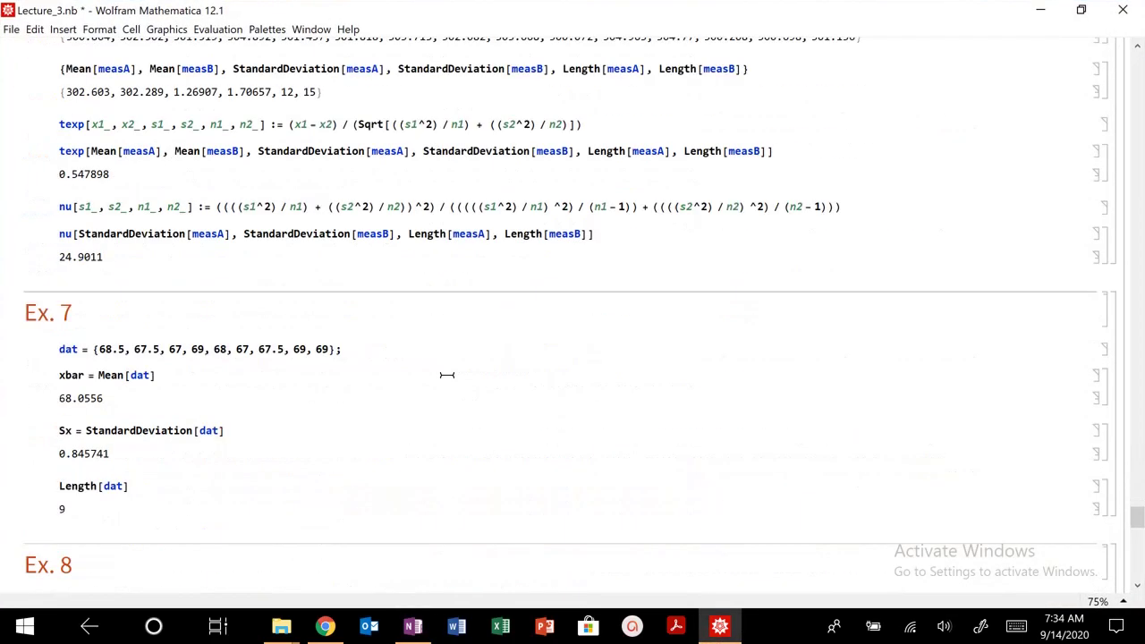
left_click(324, 212)
scroll(309, 219, "up", 3)
left_click(315, 240)
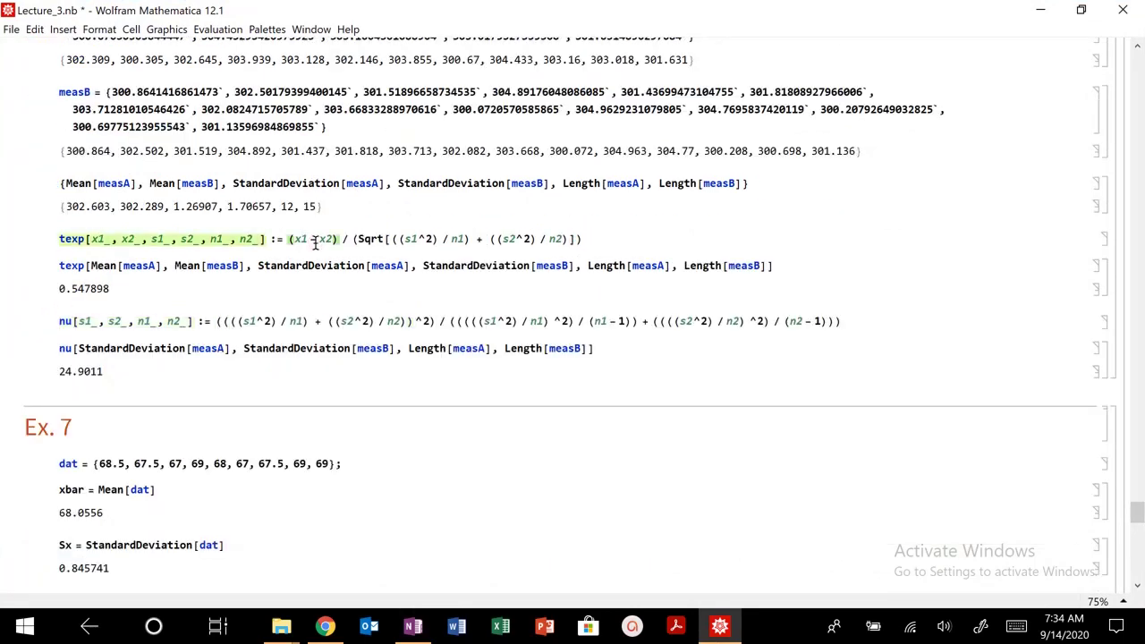
key("shift+Return")
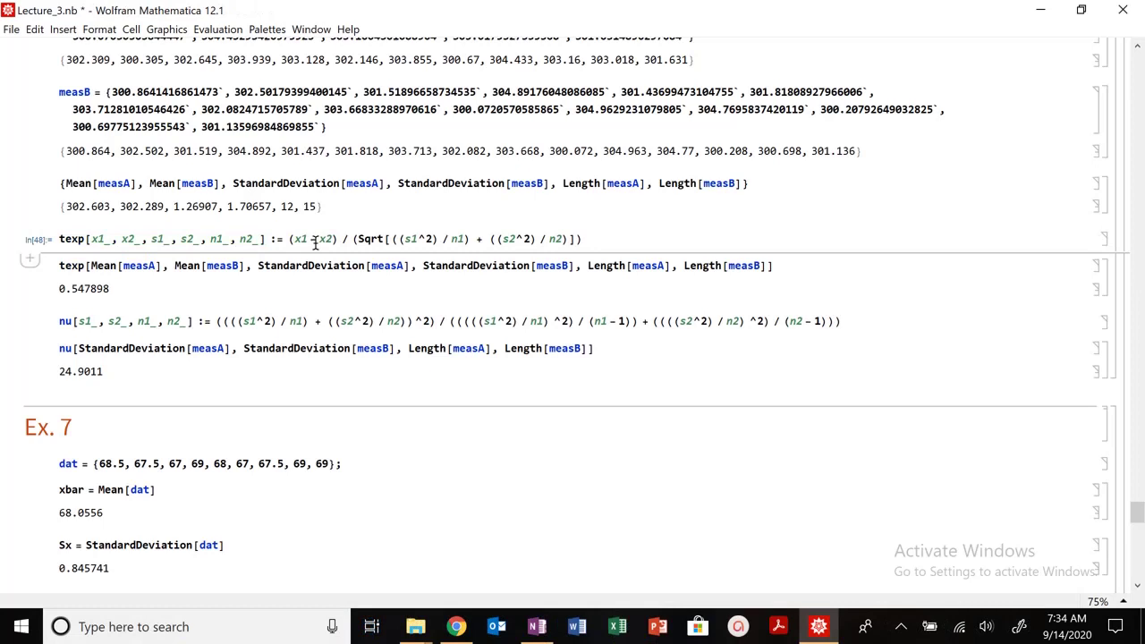
left_click(249, 322)
key("shift+Return")
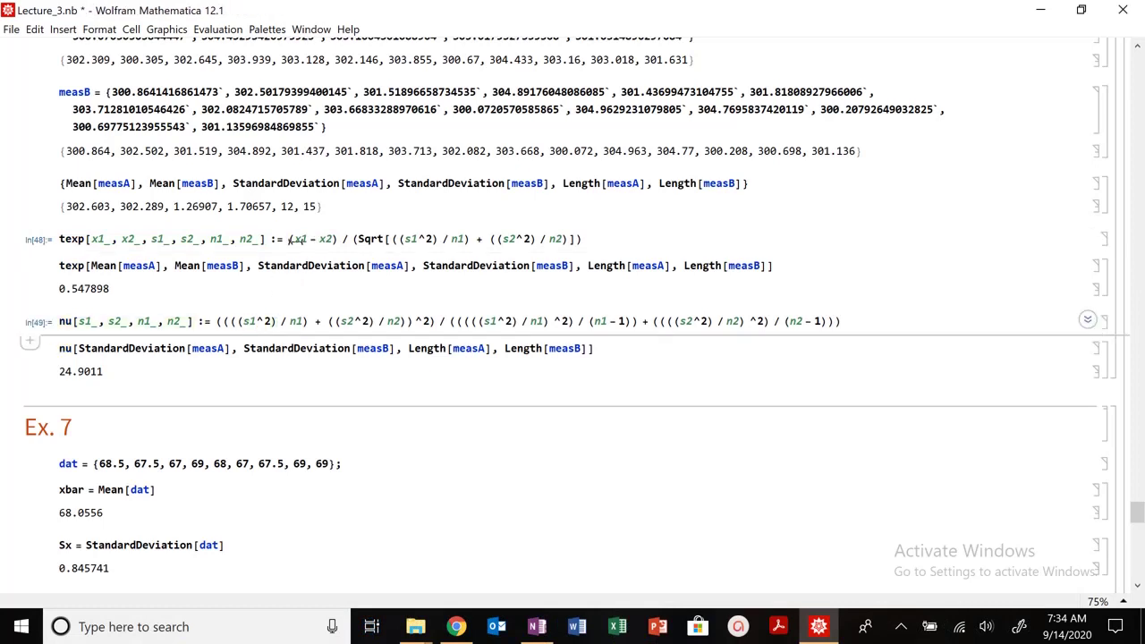
Highlight texp's x1_ and x2_ arguments and the Mean[measB] call.
double_click(95, 236)
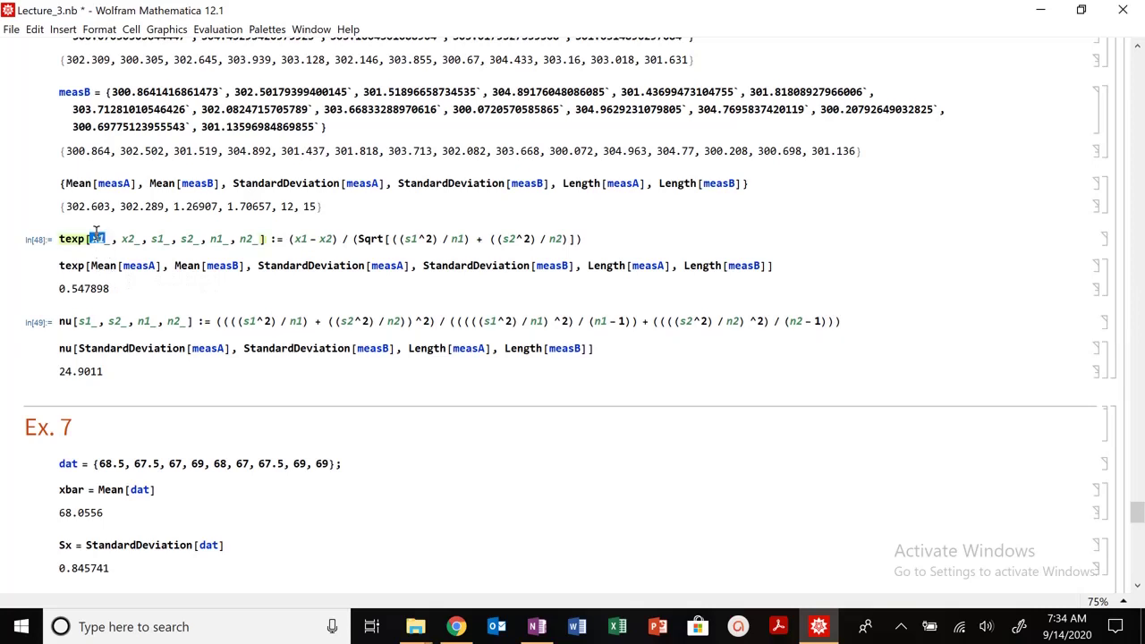
left_click(134, 243)
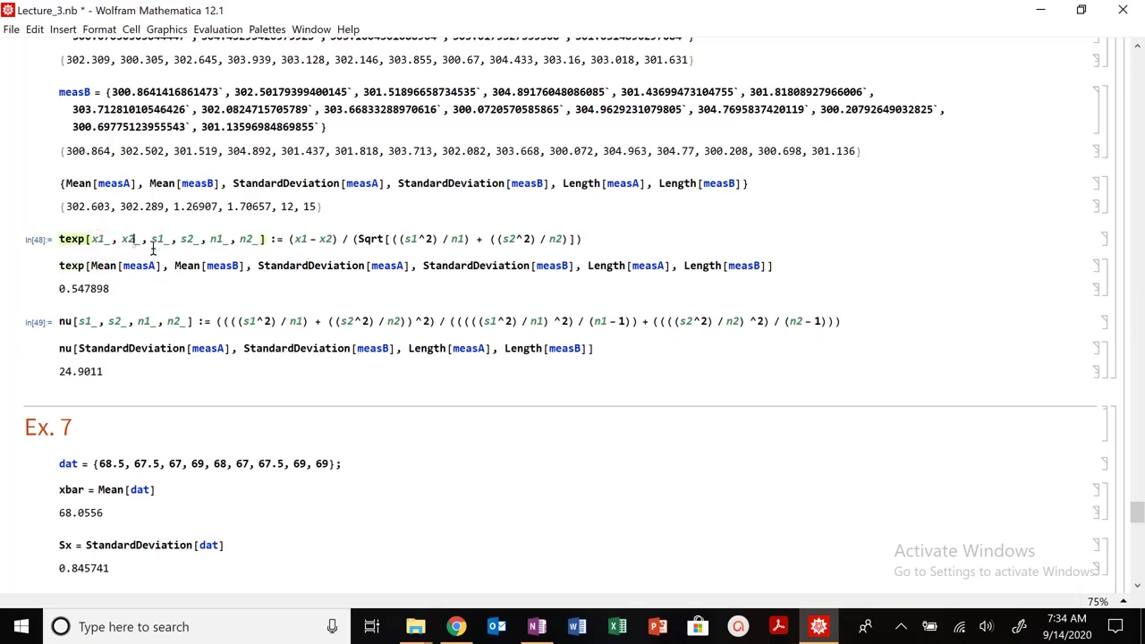
left_click(208, 269)
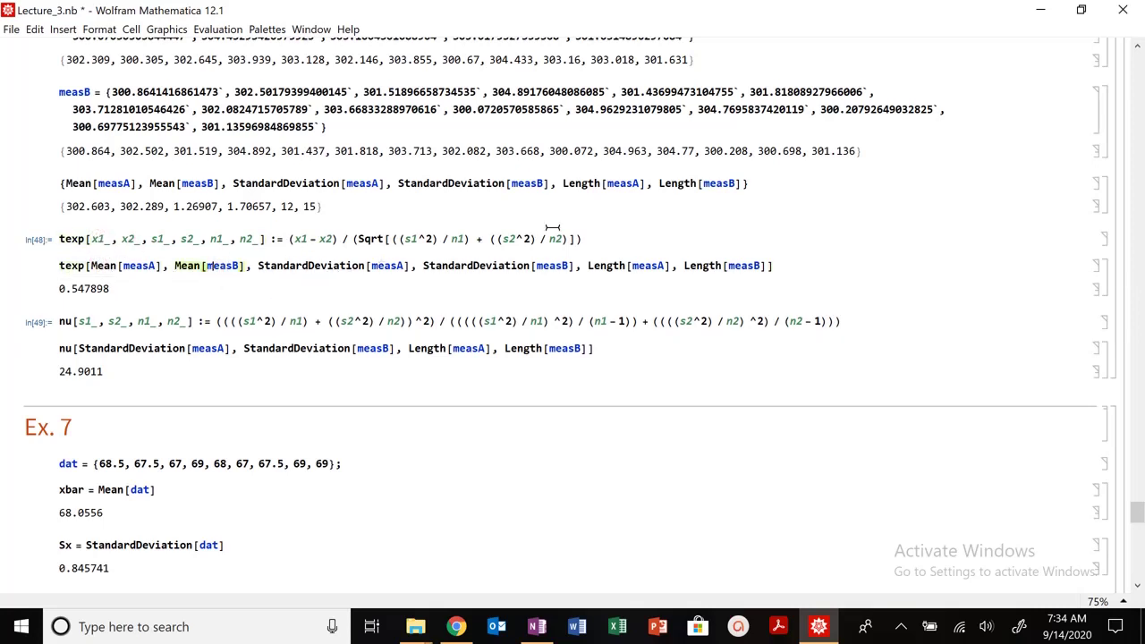
Back in OneNote, handwrite E / Y in red beside the Ex. 6 heading.
left_click(537, 627)
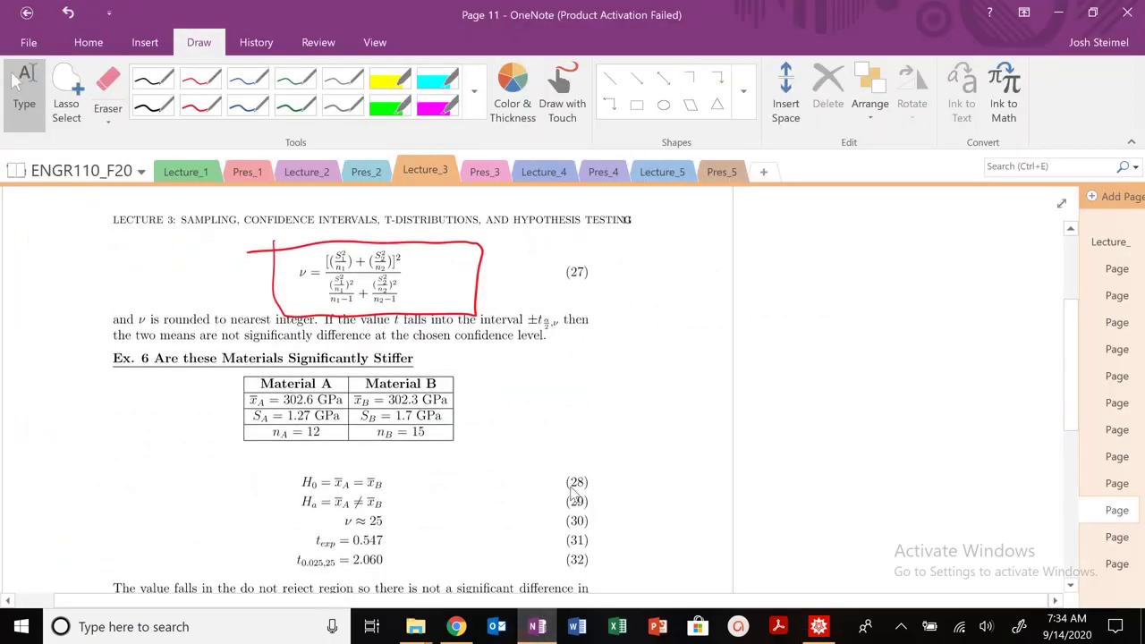
scroll(558, 439, "down", 3)
scroll(574, 425, "up", 3)
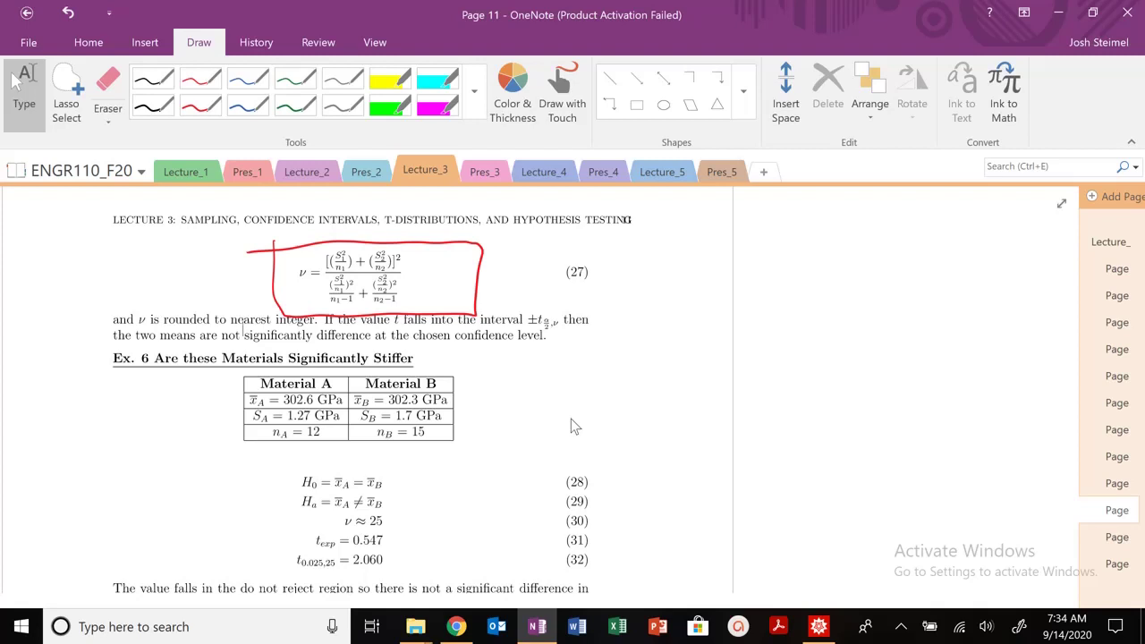
left_click(200, 105)
mouse_move(483, 361)
left_mouse_down()
mouse_move(505, 386)
mouse_move(542, 400)
left_mouse_up()
mouse_move(581, 355)
left_mouse_down()
mouse_move(609, 352)
mouse_move(600, 400)
left_mouse_up()
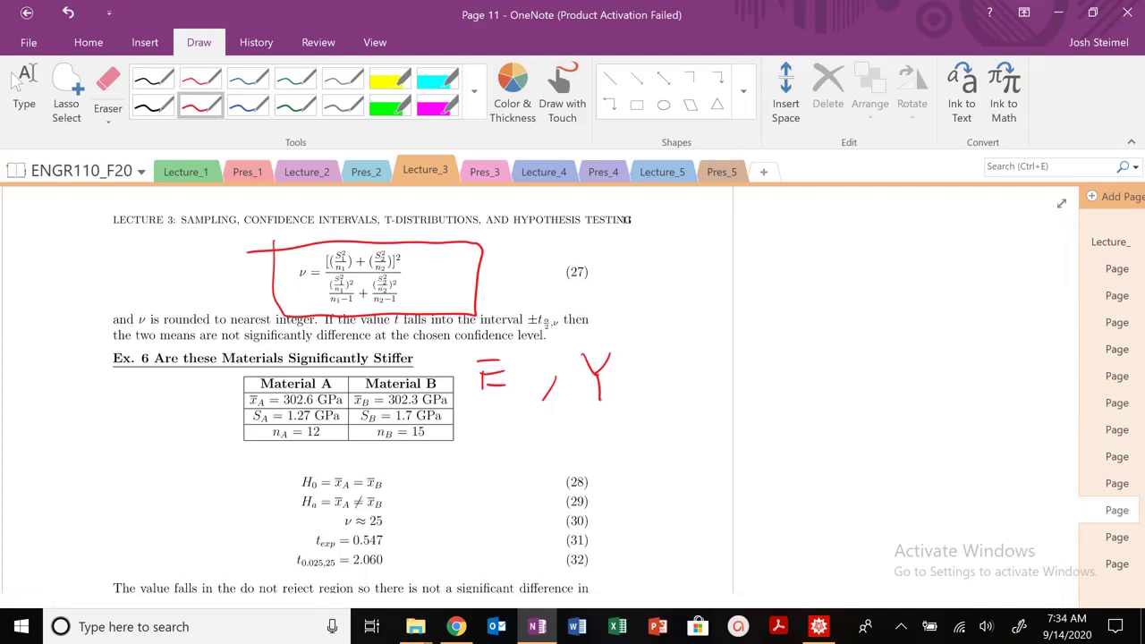
Box the H0 and Ha equations and write 2-tailed beside them.
scroll(421, 402, "up", 2)
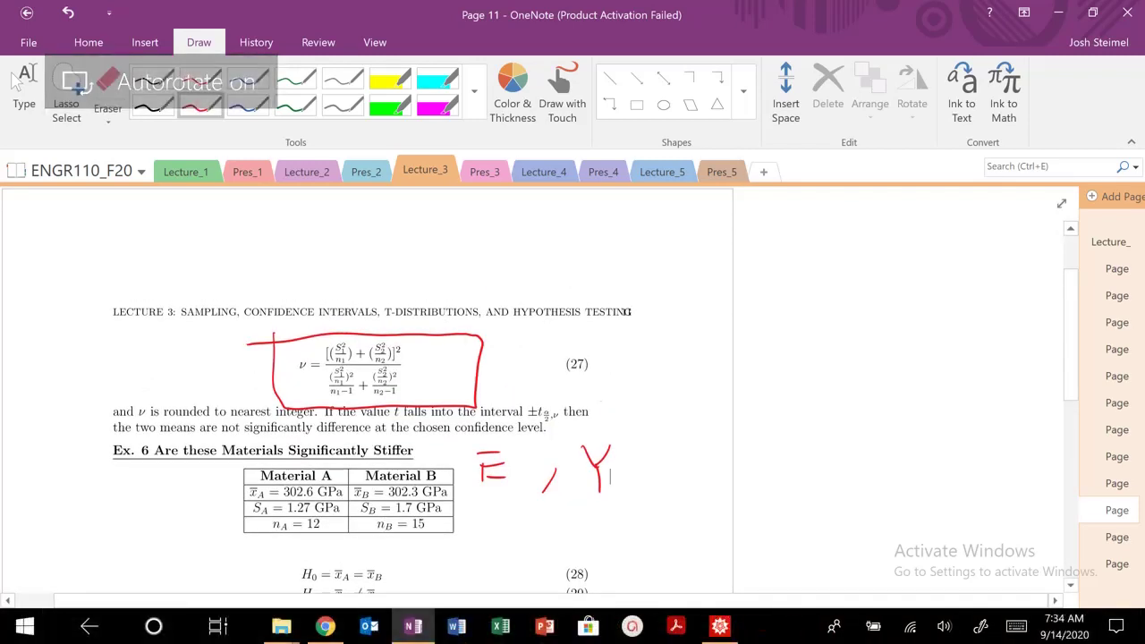
scroll(420, 402, "down", 4)
scroll(493, 361, "down", 2)
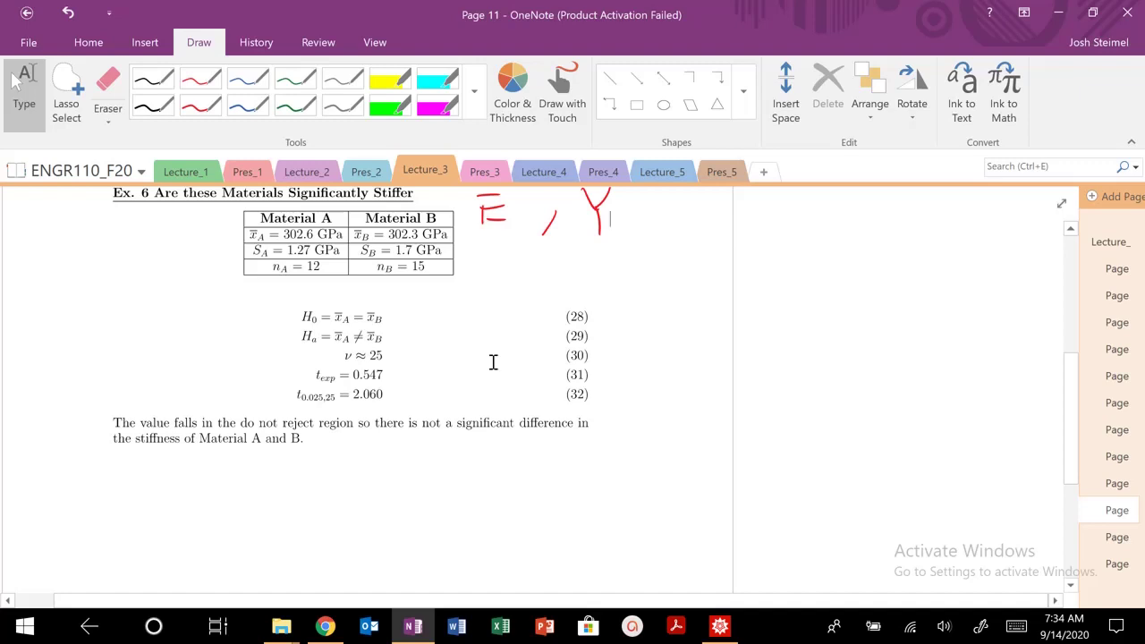
left_click(201, 104)
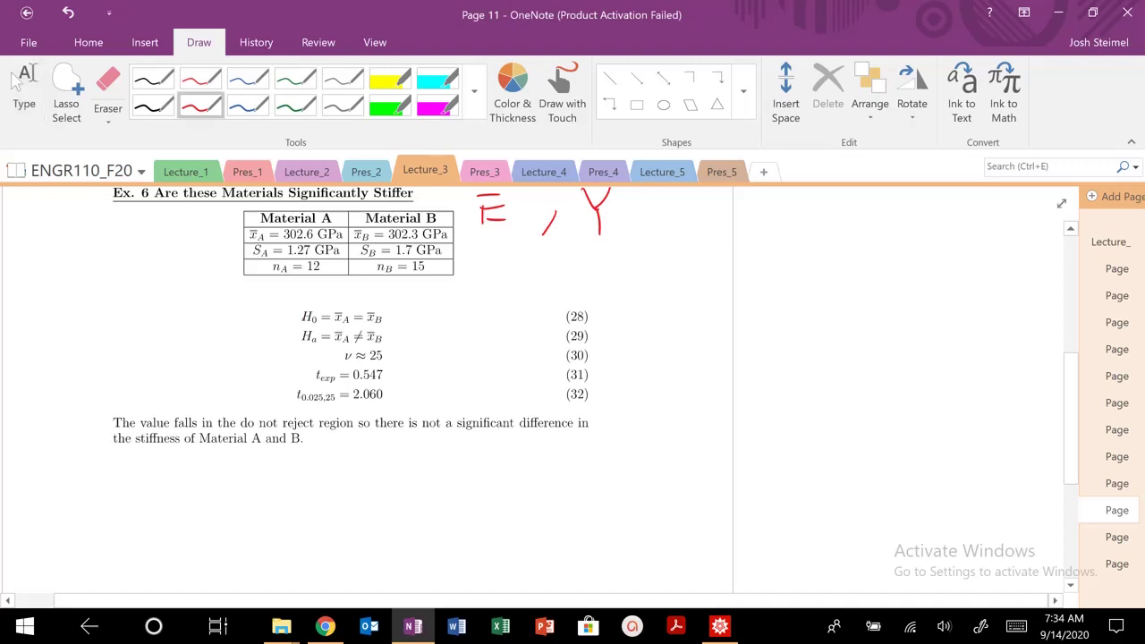
mouse_move(300, 304)
left_mouse_down()
mouse_move(298, 333)
mouse_move(386, 332)
mouse_move(409, 312)
mouse_move(268, 306)
left_mouse_up()
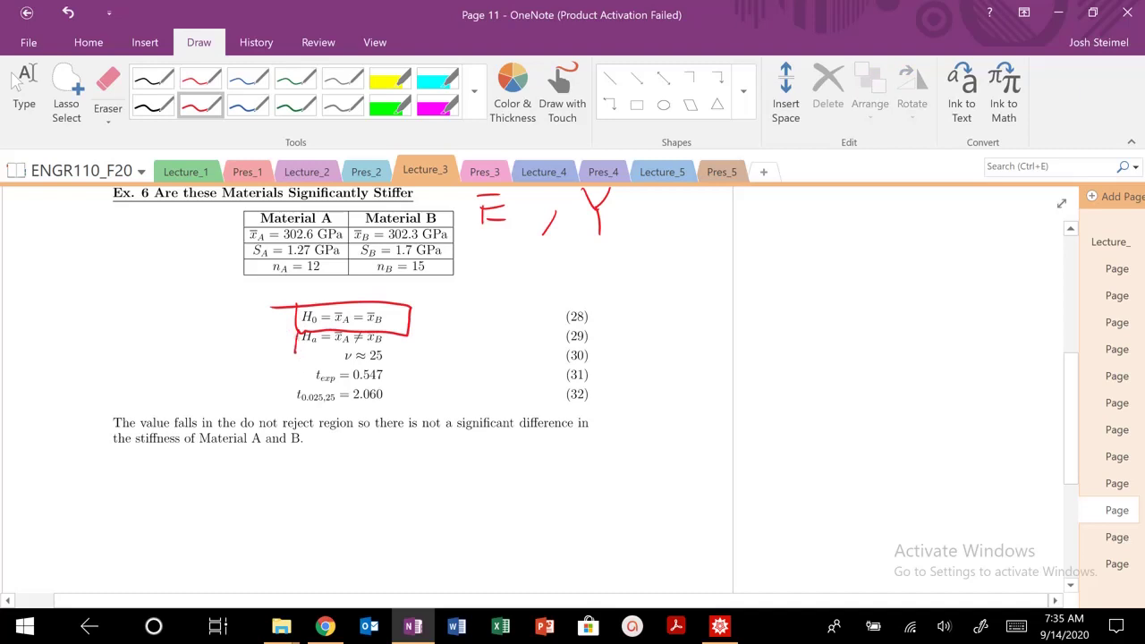
mouse_move(295, 352)
left_mouse_down()
mouse_move(405, 334)
mouse_move(293, 331)
left_mouse_up()
mouse_move(646, 281)
left_mouse_down()
mouse_move(662, 303)
mouse_move(701, 282)
mouse_move(710, 308)
mouse_move(741, 287)
mouse_move(761, 294)
mouse_move(775, 262)
mouse_move(800, 296)
mouse_move(828, 277)
mouse_move(832, 304)
left_mouse_up()
left_click(24, 90)
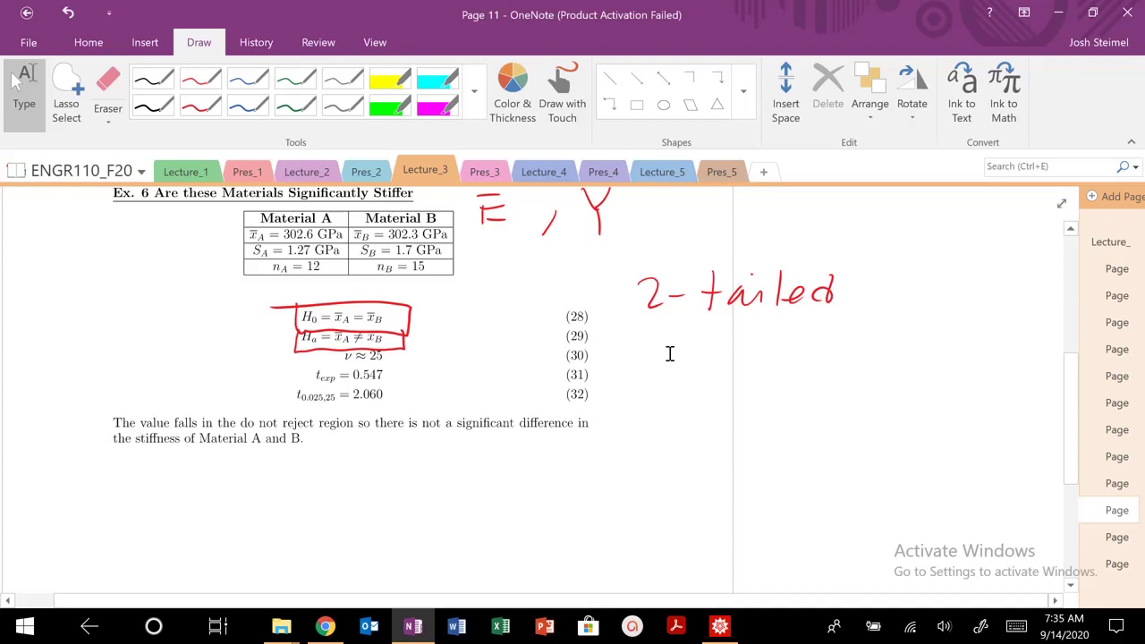
Number the boxed hypotheses as step 2 and start step 3 below 2-tailed.
left_click(200, 105)
left_click_drag(640, 331, 639, 354)
left_click(658, 351)
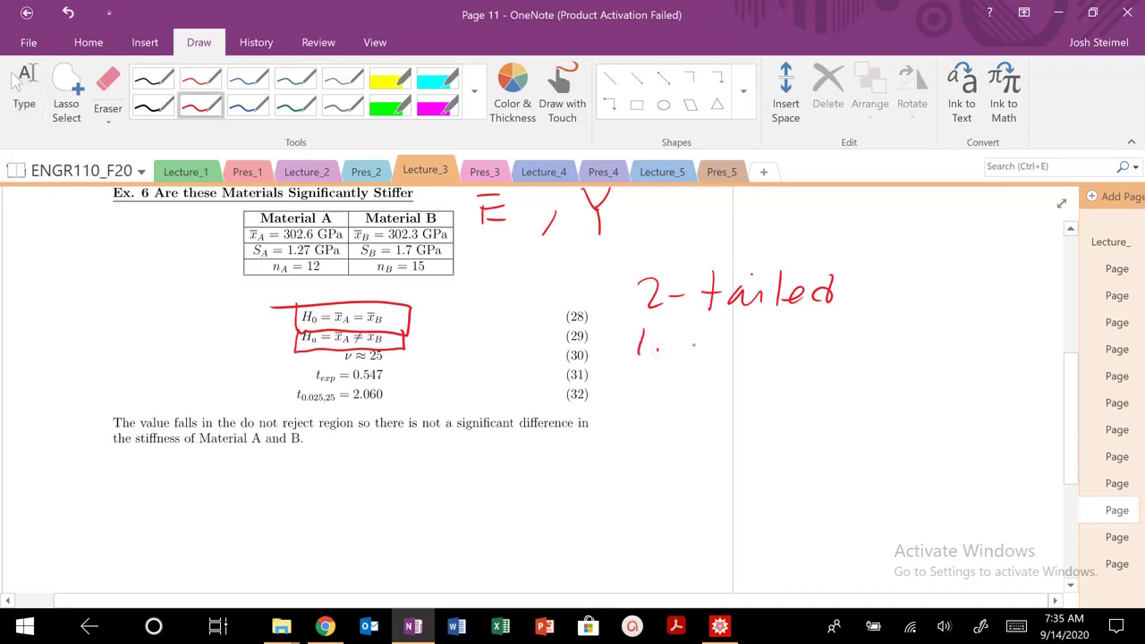
left_click_drag(274, 296, 270, 340)
mouse_move(628, 333)
left_mouse_down()
mouse_move(641, 358)
mouse_move(644, 338)
left_mouse_up()
left_click(658, 343)
left_click(660, 350)
Write '95%, α = 0.05' as step 3.
mouse_move(723, 336)
left_mouse_down()
mouse_move(723, 367)
mouse_move(722, 351)
left_mouse_up()
mouse_move(739, 335)
left_mouse_down()
mouse_move(758, 349)
mouse_move(746, 356)
left_mouse_up()
mouse_move(786, 333)
left_mouse_down()
mouse_move(777, 362)
mouse_move(798, 345)
left_mouse_up()
left_click_drag(775, 326, 773, 327)
left_click(845, 354)
mouse_move(850, 363)
left_mouse_down()
mouse_move(866, 336)
mouse_move(875, 365)
left_mouse_up()
mouse_move(886, 351)
left_mouse_down()
mouse_move(906, 358)
mouse_move(921, 337)
mouse_move(954, 342)
left_mouse_up()
left_click(947, 356)
mouse_move(976, 338)
left_mouse_down()
mouse_move(977, 362)
mouse_move(1011, 340)
left_mouse_up()
left_click(1020, 341)
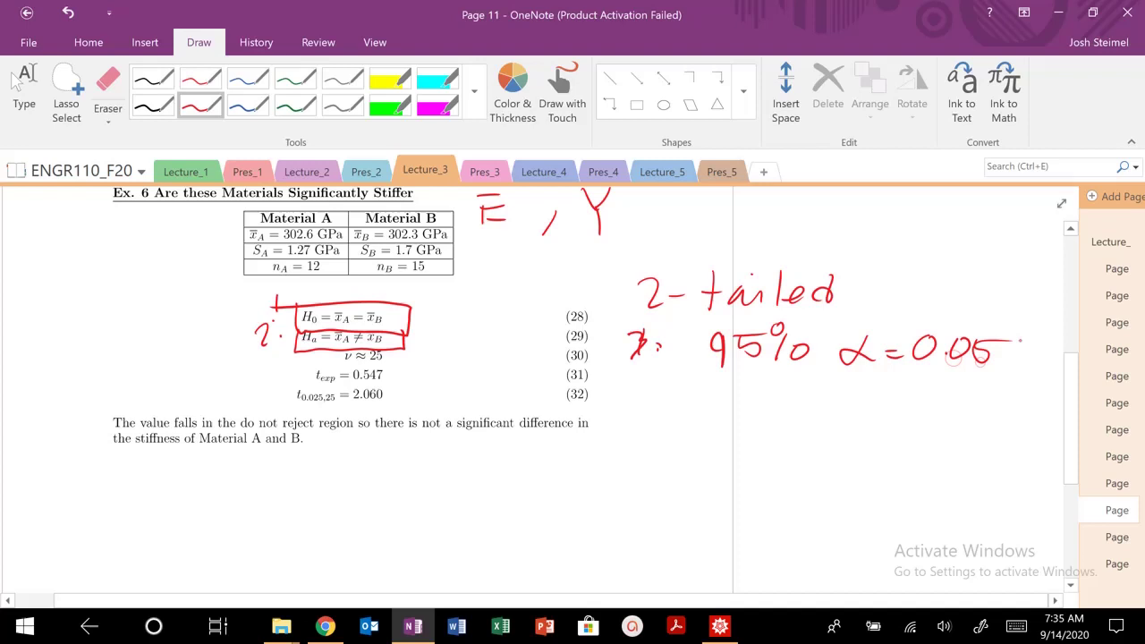
Write step 4 as texp below step 3.
mouse_move(630, 390)
left_mouse_down()
mouse_move(646, 405)
mouse_move(638, 426)
mouse_move(682, 437)
mouse_move(709, 410)
left_mouse_up()
mouse_move(708, 425)
left_mouse_down()
mouse_move(732, 419)
mouse_move(746, 436)
left_mouse_up()
left_click_drag(748, 413, 757, 440)
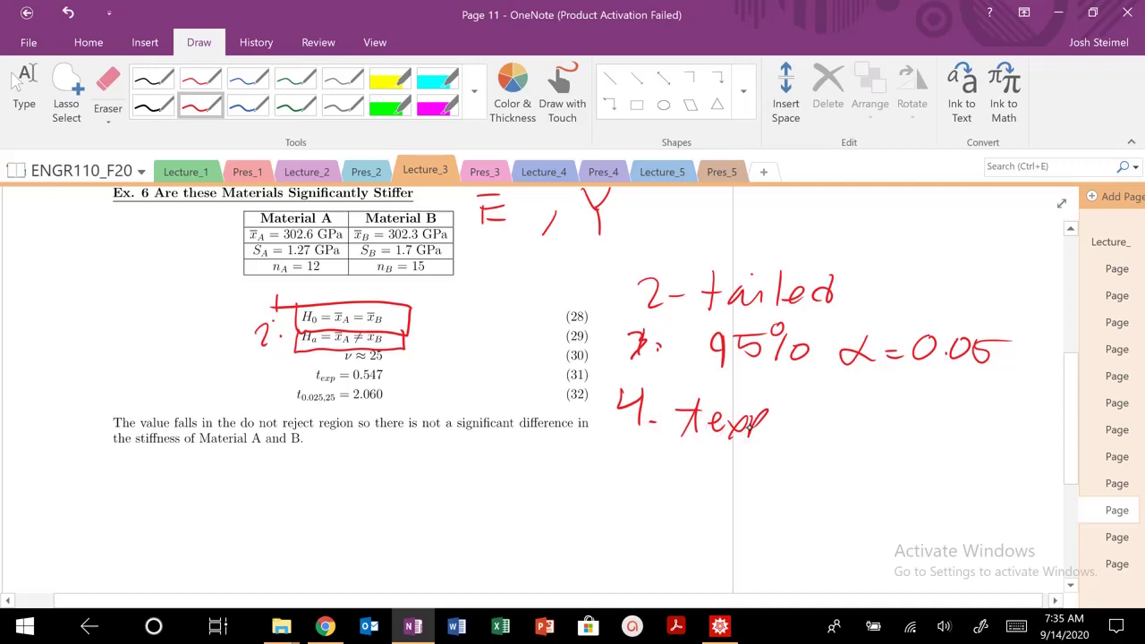
scroll(713, 431, "up", 3)
scroll(713, 431, "down", 3)
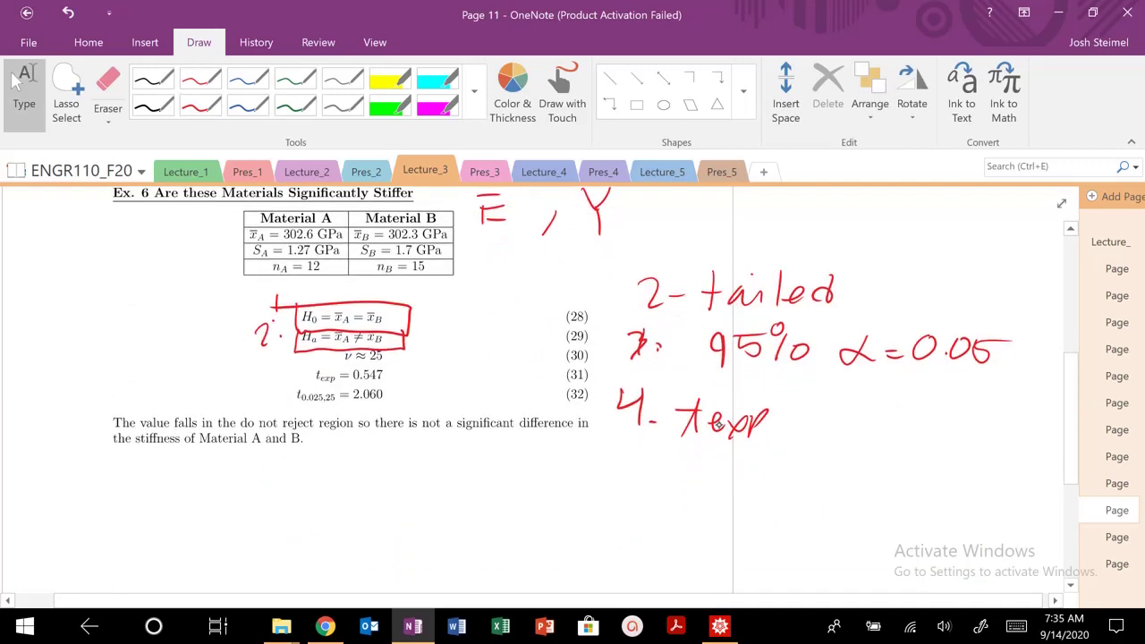
Write step 5 as tα/2,ν = t0.025,.
left_click(200, 105)
left_click_drag(632, 461, 631, 489)
left_click(671, 480)
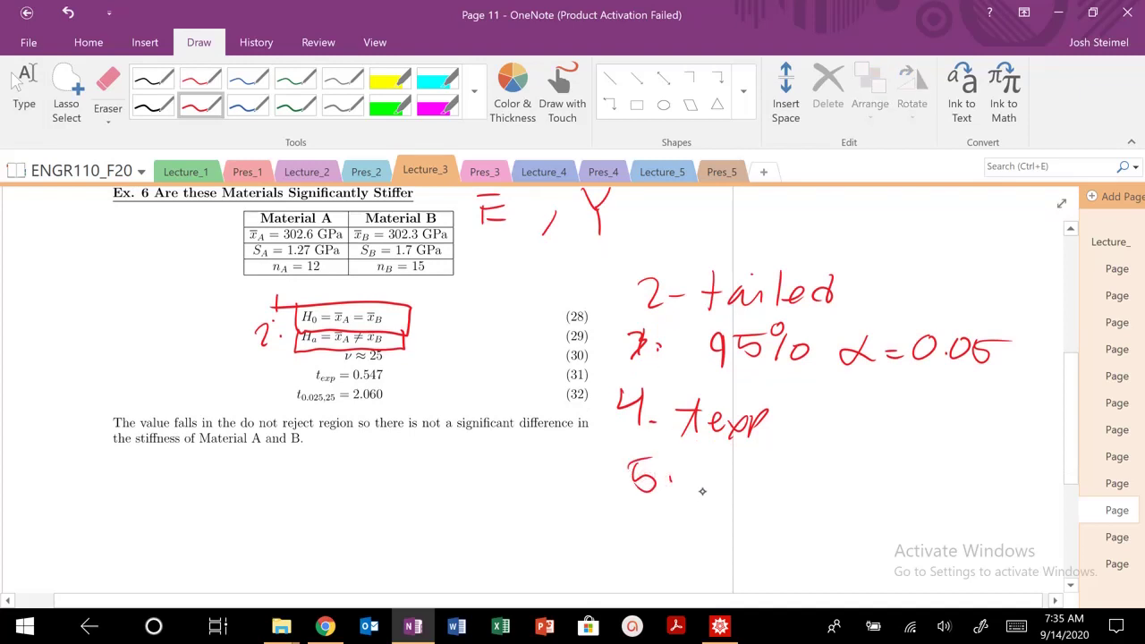
mouse_move(713, 467)
left_mouse_down()
mouse_move(694, 505)
mouse_move(721, 479)
mouse_move(748, 499)
mouse_move(741, 519)
mouse_move(757, 504)
left_mouse_up()
mouse_move(766, 506)
left_mouse_down()
mouse_move(810, 488)
mouse_move(836, 506)
mouse_move(861, 480)
mouse_move(861, 506)
mouse_move(882, 494)
mouse_move(905, 506)
left_mouse_up()
left_click(868, 506)
left_click_drag(923, 503, 918, 513)
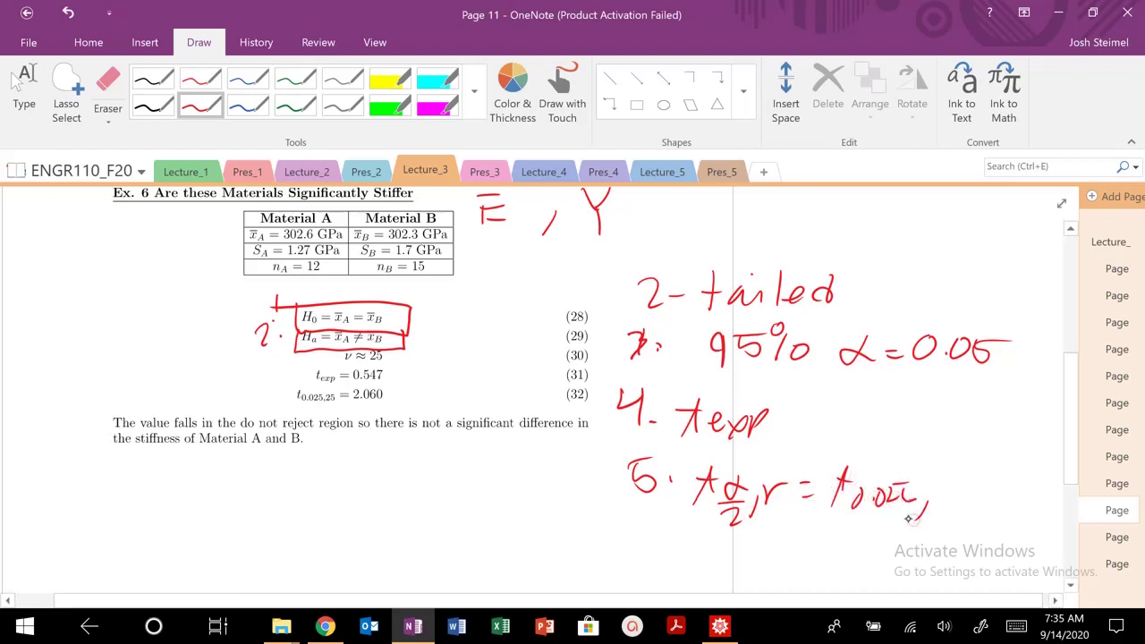
Mark the ν formula above Ex. 6 in red.
scroll(908, 517, "up", 2)
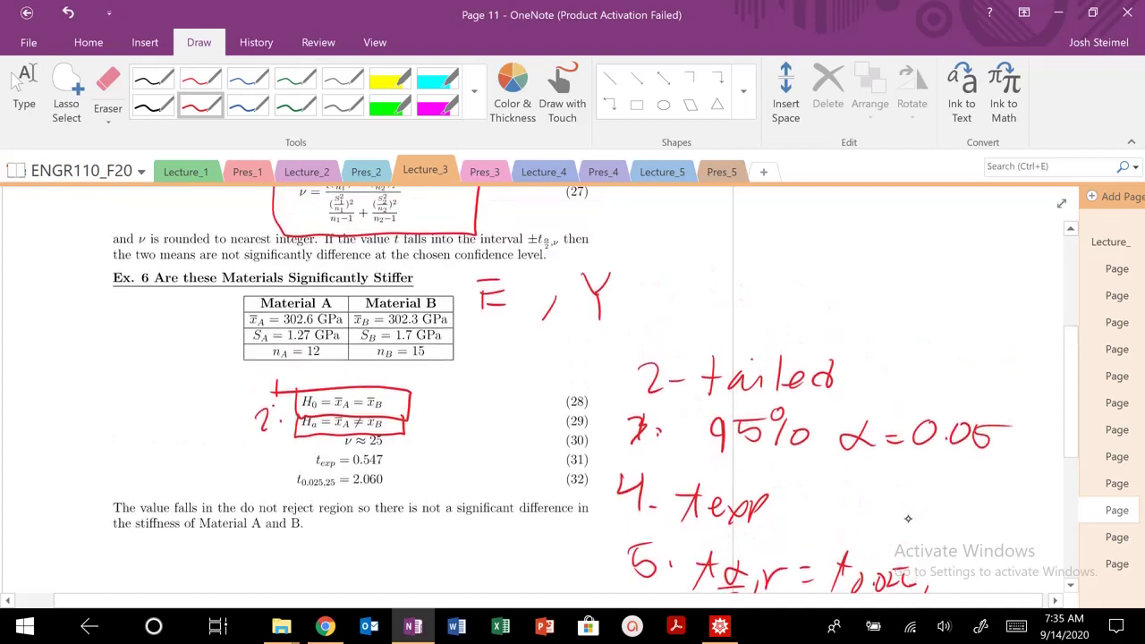
left_click_drag(302, 215, 304, 204)
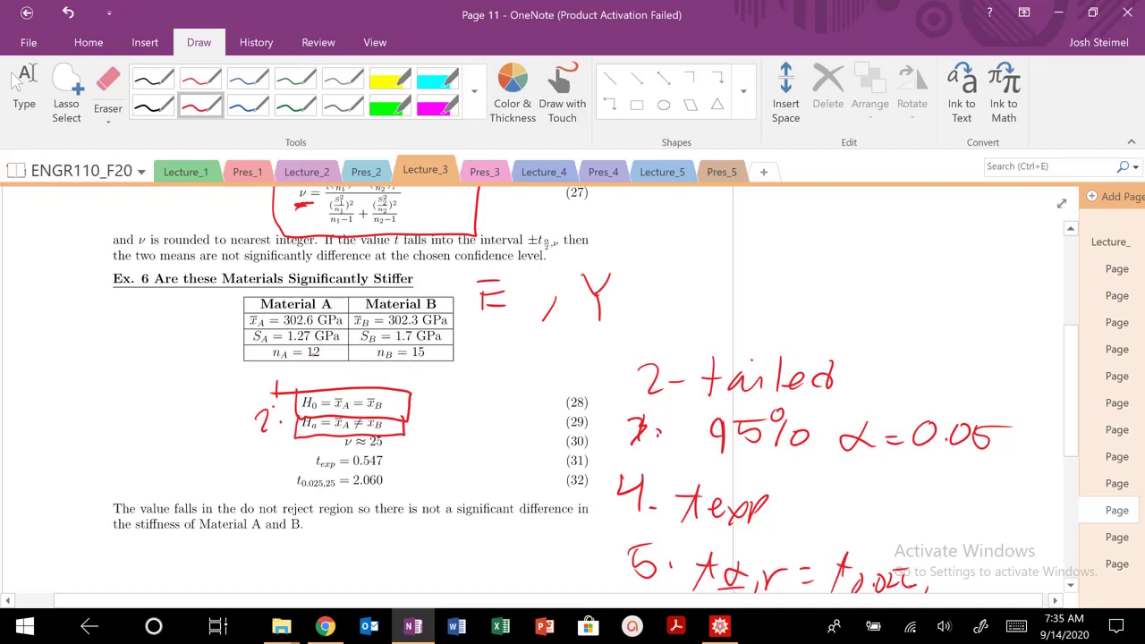
mouse_move(310, 208)
left_mouse_down()
mouse_move(290, 212)
mouse_move(300, 199)
left_mouse_up()
scroll(356, 442, "down", 1)
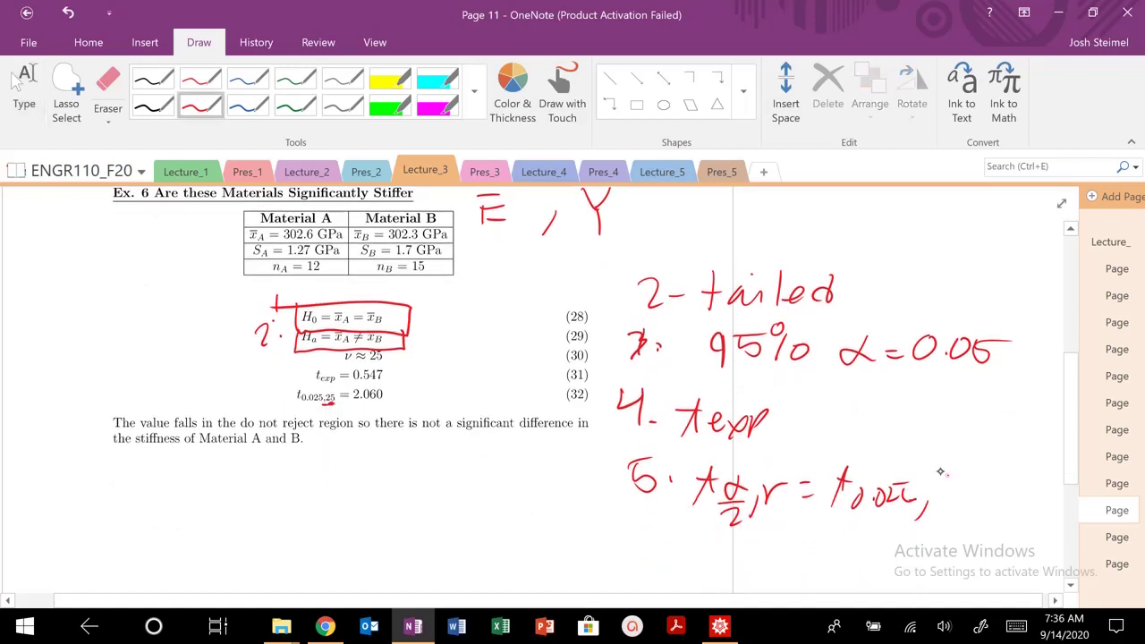
Complete step 4 as texp = 0.547 and step 5 as t0.025,25.
left_click_drag(778, 408, 814, 407)
mouse_move(779, 418)
left_mouse_down()
mouse_move(840, 405)
mouse_move(860, 416)
left_mouse_up()
left_click_drag(874, 406, 866, 427)
left_click_drag(872, 404, 919, 418)
mouse_move(913, 401)
left_mouse_down()
mouse_move(911, 431)
mouse_move(956, 435)
left_mouse_up()
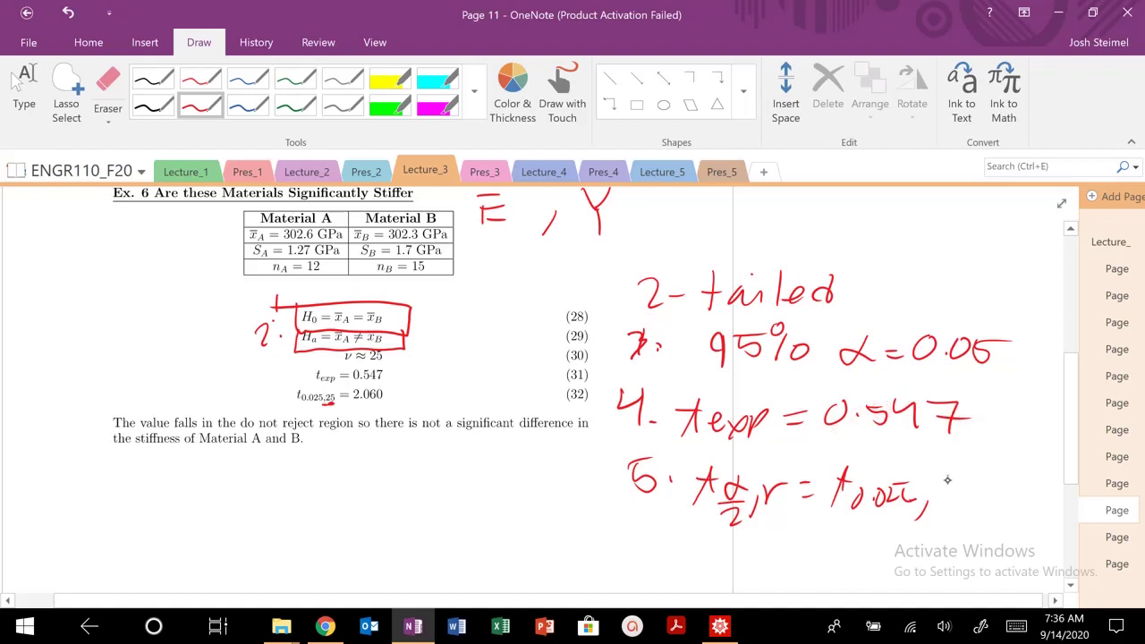
left_click_drag(939, 489, 967, 503)
left_click_drag(965, 483, 987, 483)
key("Escape")
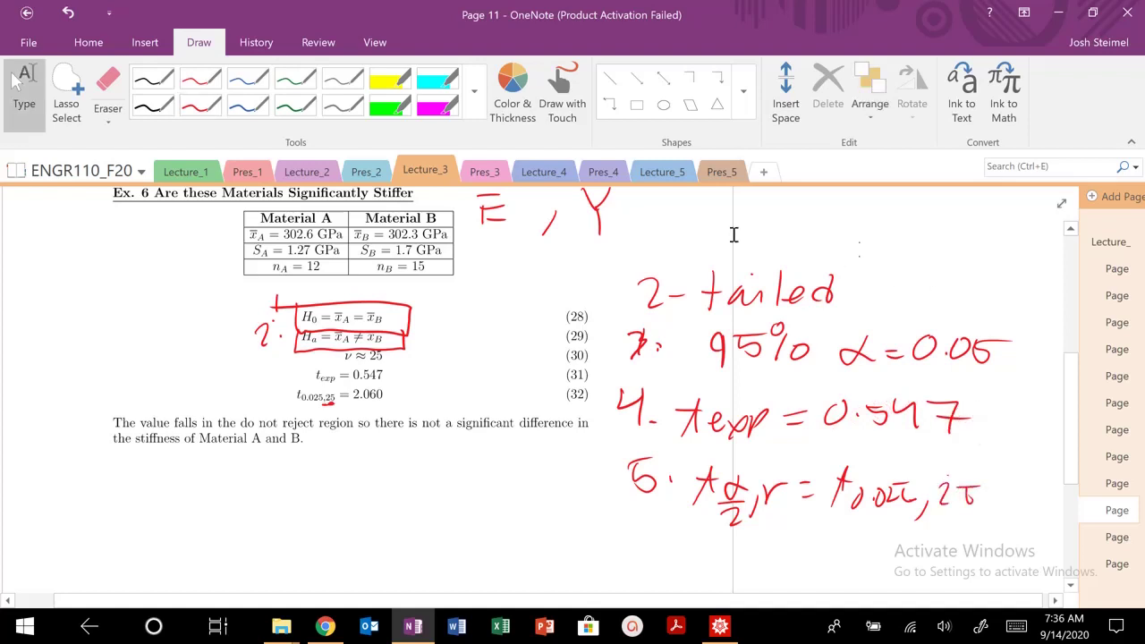
Circle 2.060 at row 25 of the 0.025 column on the Pres_3 t-table.
left_click(479, 172)
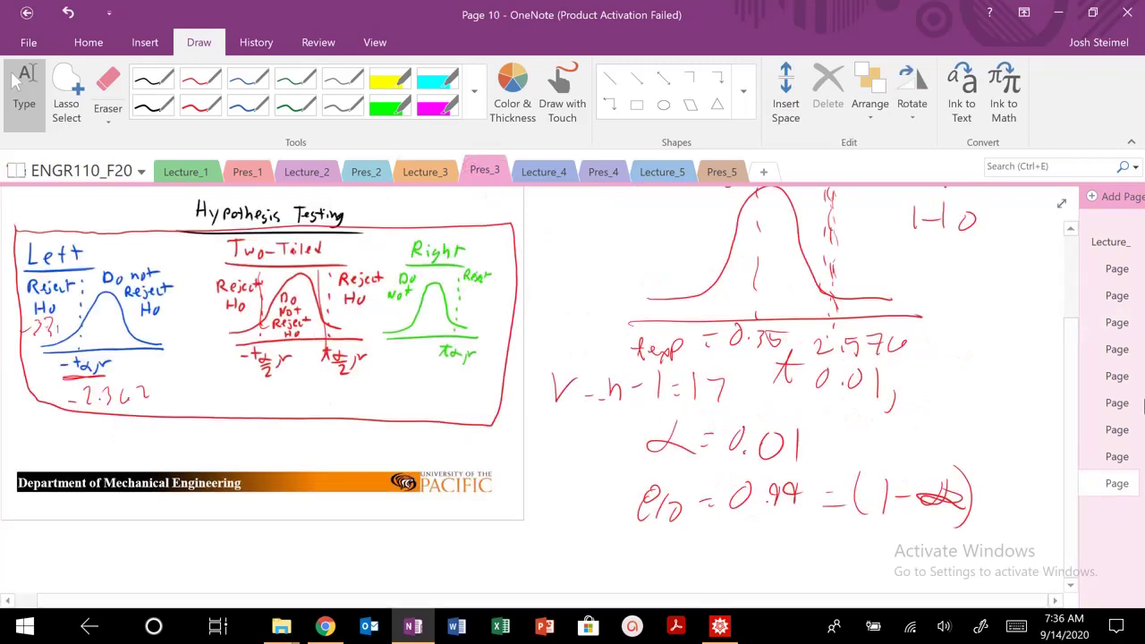
left_click(1116, 461)
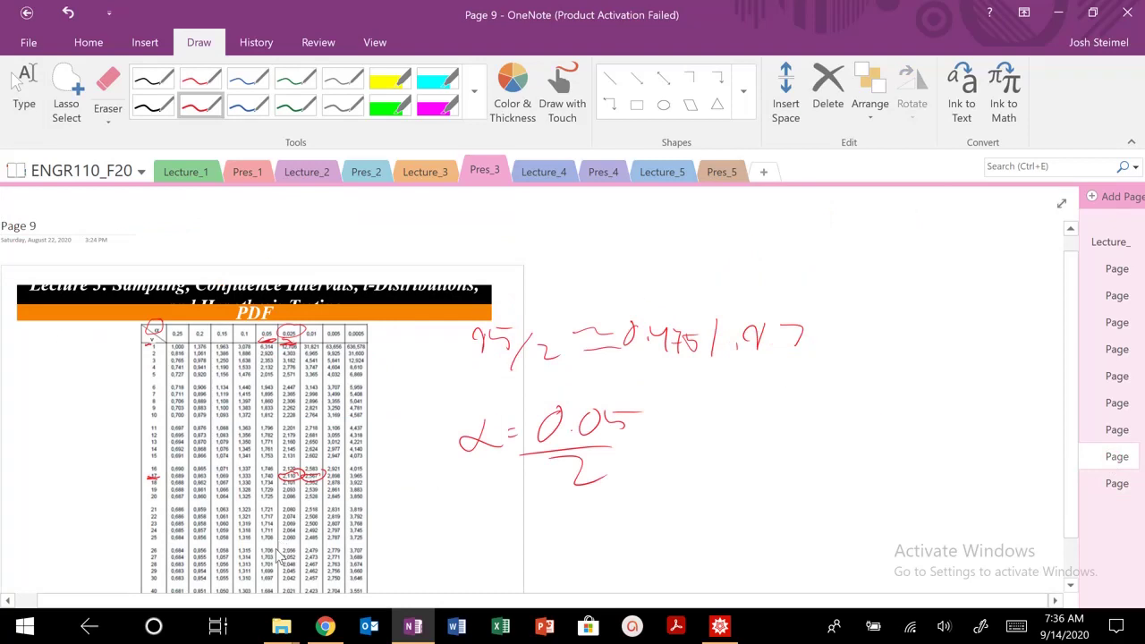
mouse_move(300, 540)
left_mouse_down()
mouse_move(279, 539)
mouse_move(295, 531)
left_mouse_up()
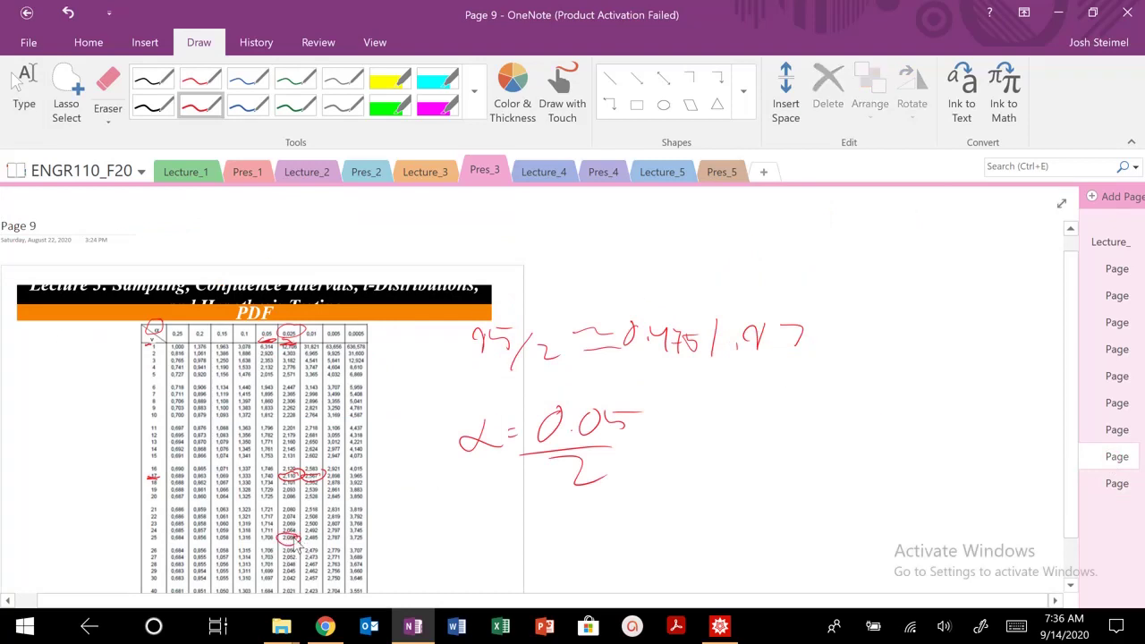
left_click(425, 170)
scroll(483, 331, "down", 10)
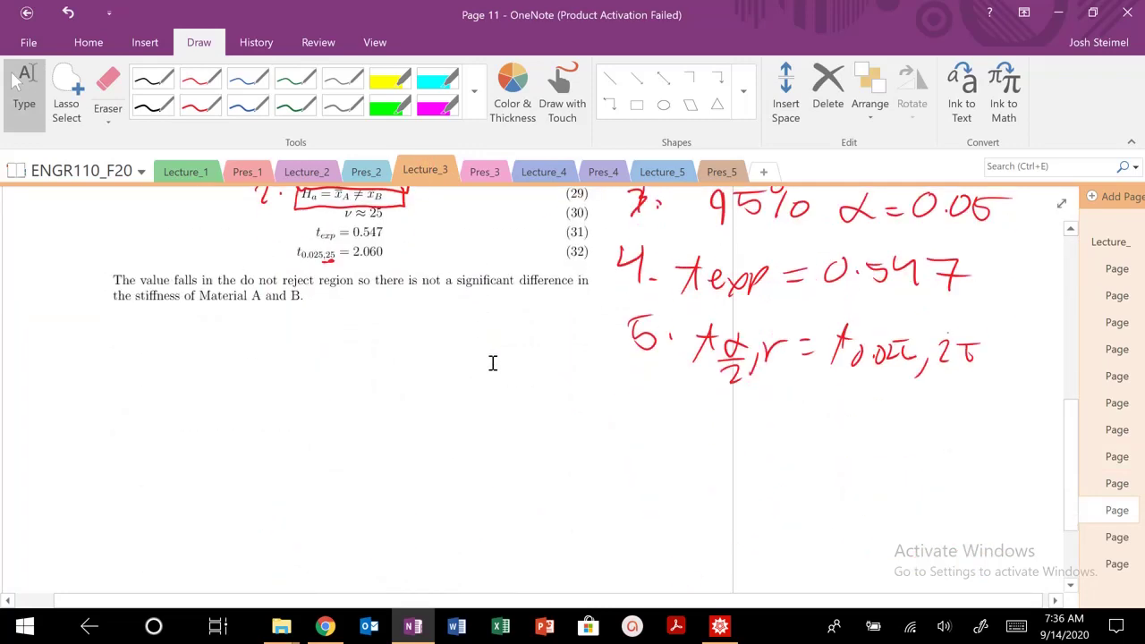
On the Hypothesis Testing page, write -2.060 and 2.060 under the Two-Tailed curve.
left_click(485, 171)
left_click(1117, 431)
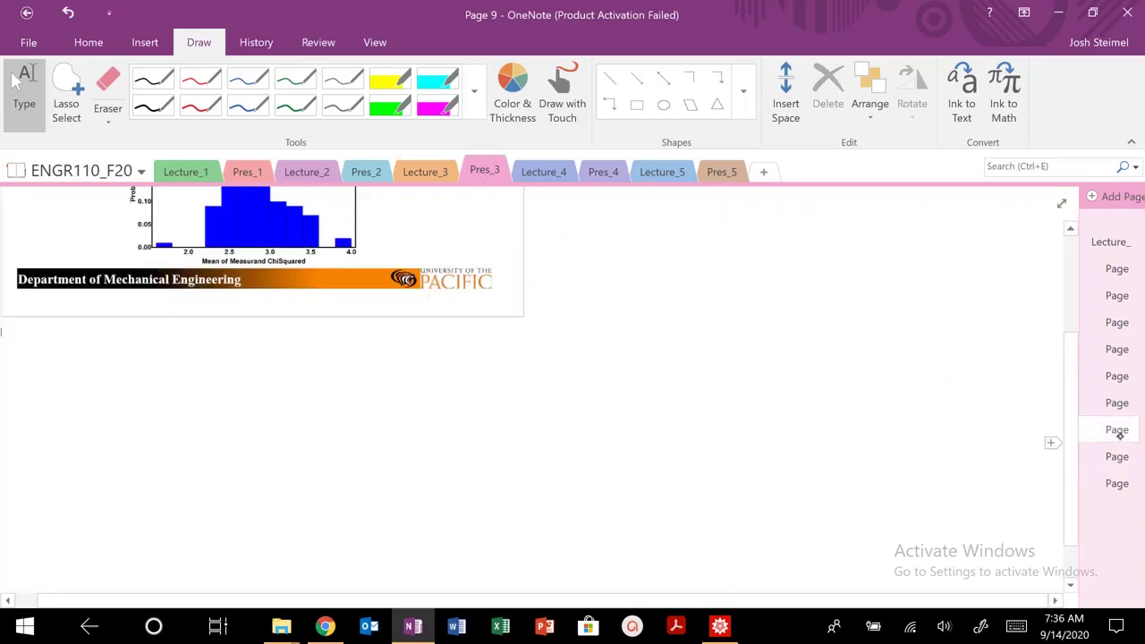
left_click(1118, 454)
left_click(1118, 476)
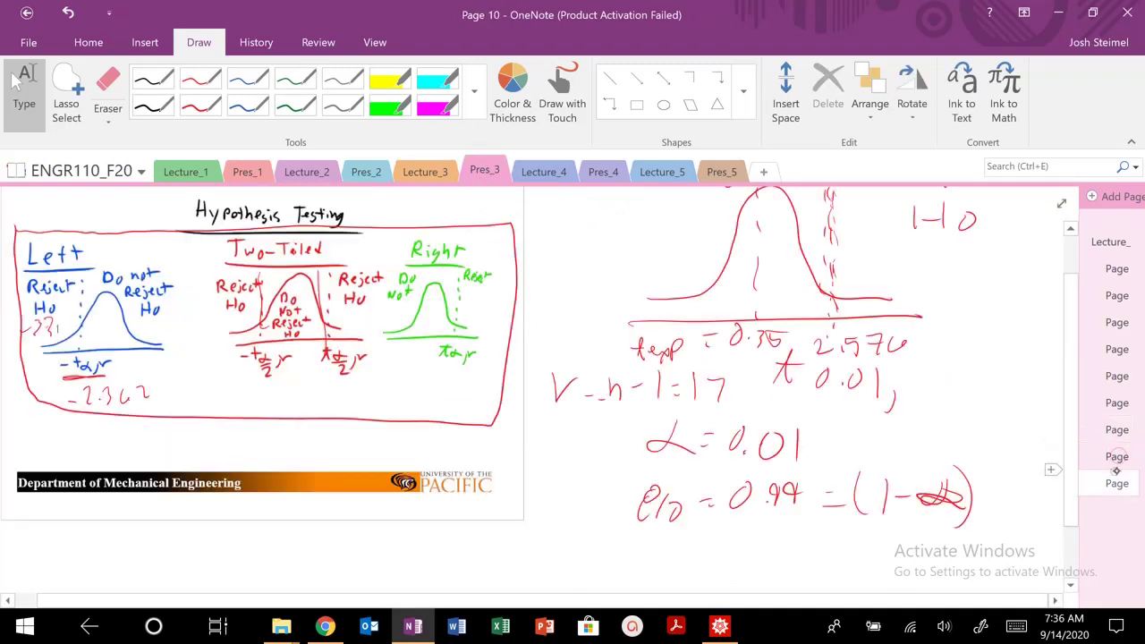
left_click(201, 104)
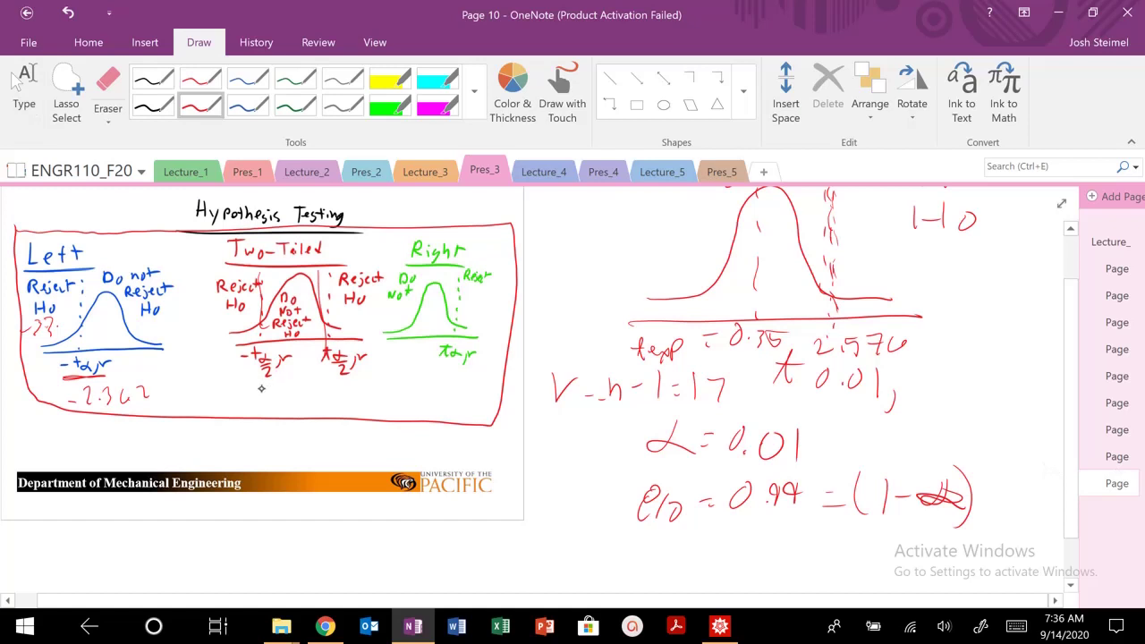
mouse_move(227, 401)
left_mouse_down()
mouse_move(257, 408)
mouse_move(345, 389)
mouse_move(355, 403)
mouse_move(410, 404)
left_mouse_up()
left_click(24, 94)
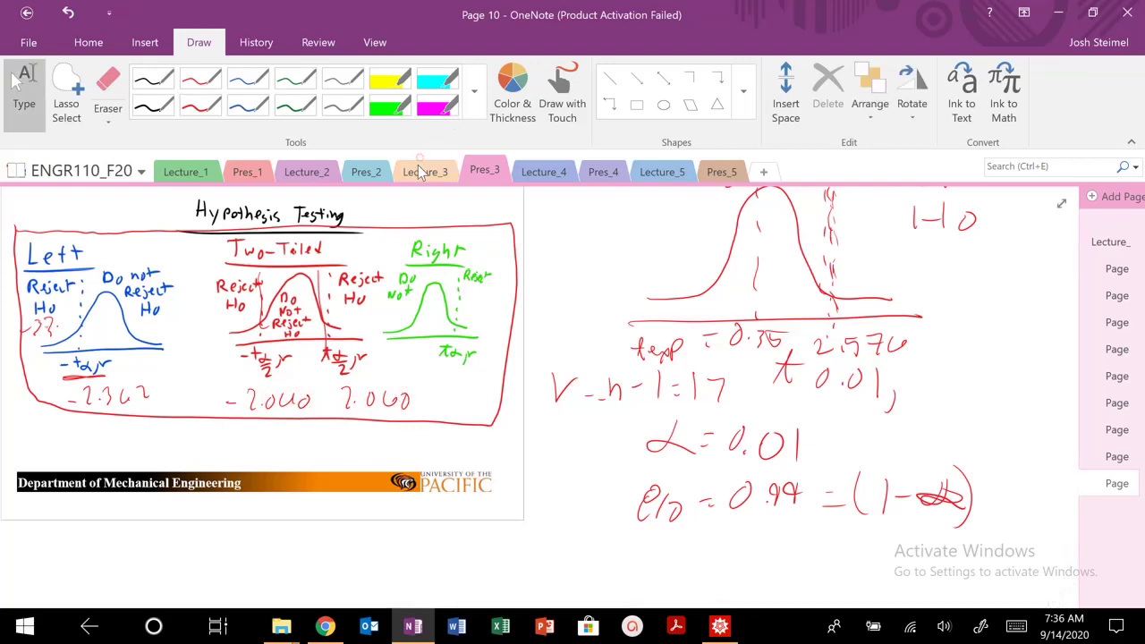
left_click(421, 166)
Draw a red line through the middle bell curve on the Pres_3 hypothesis testing page.
scroll(418, 336, "down", 3)
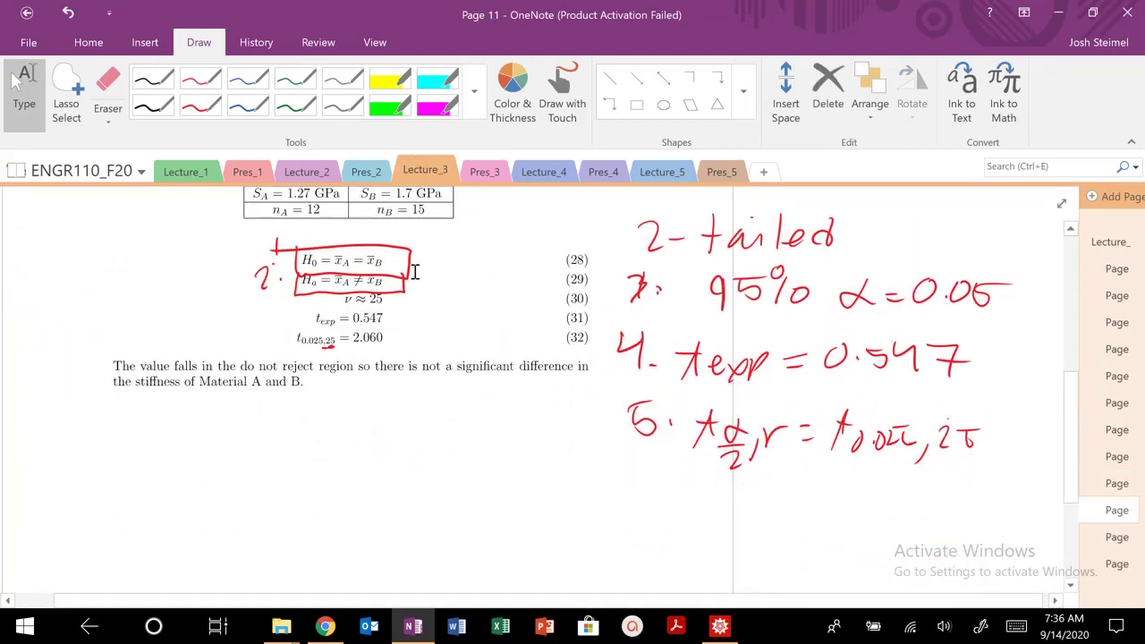
left_click(481, 170)
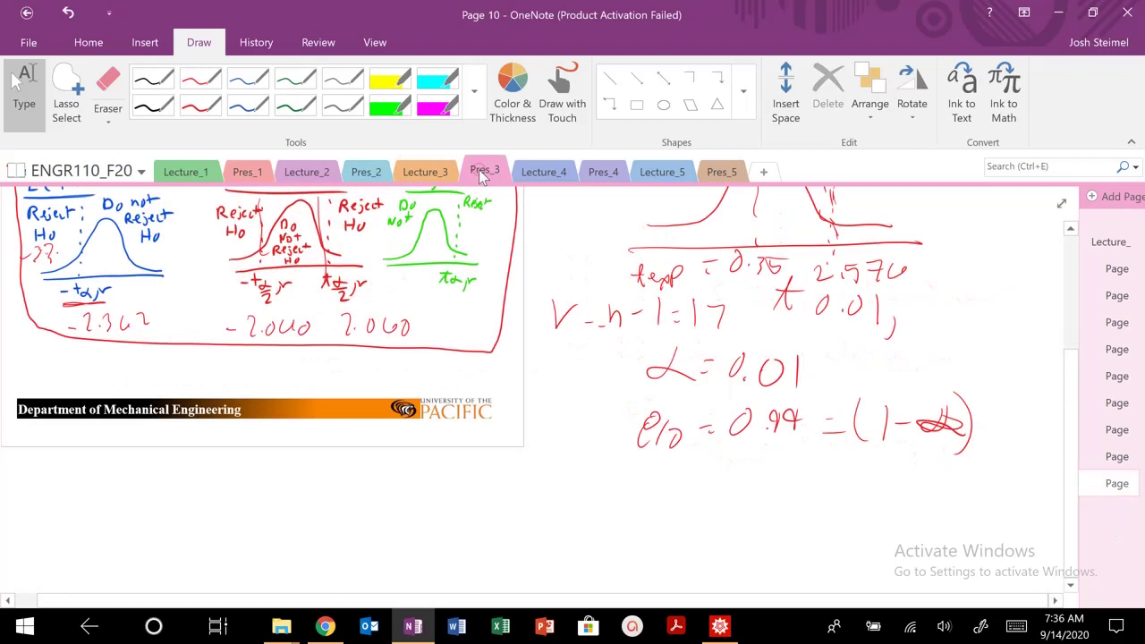
left_click(200, 105)
mouse_move(300, 193)
left_mouse_down()
mouse_move(308, 297)
mouse_move(297, 302)
mouse_move(343, 299)
mouse_move(322, 315)
left_mouse_up()
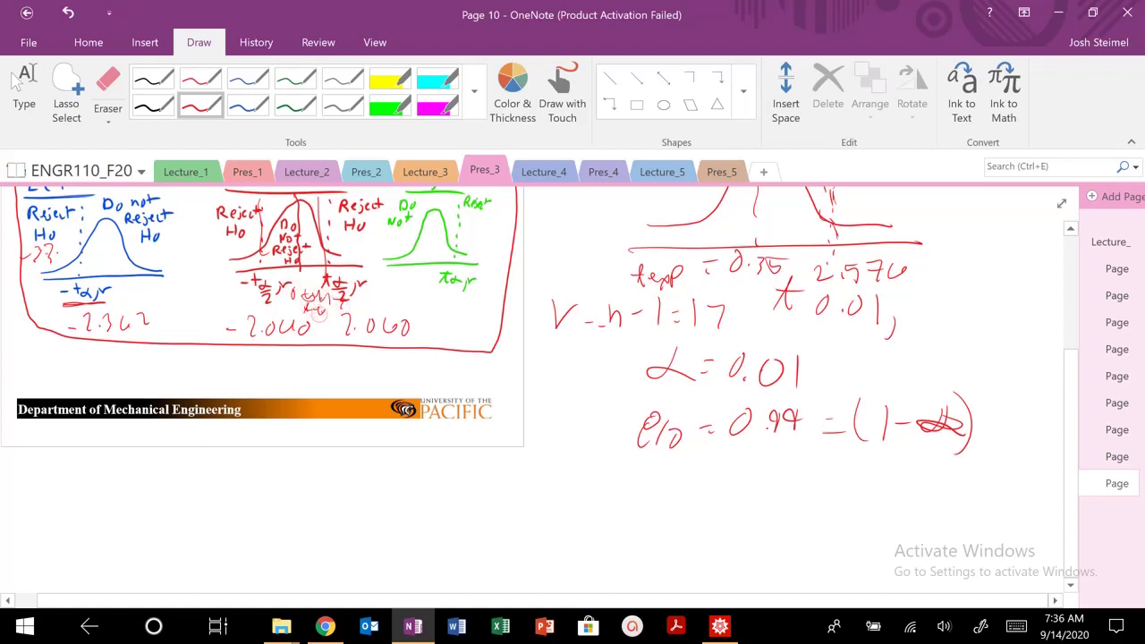
left_click(20, 84)
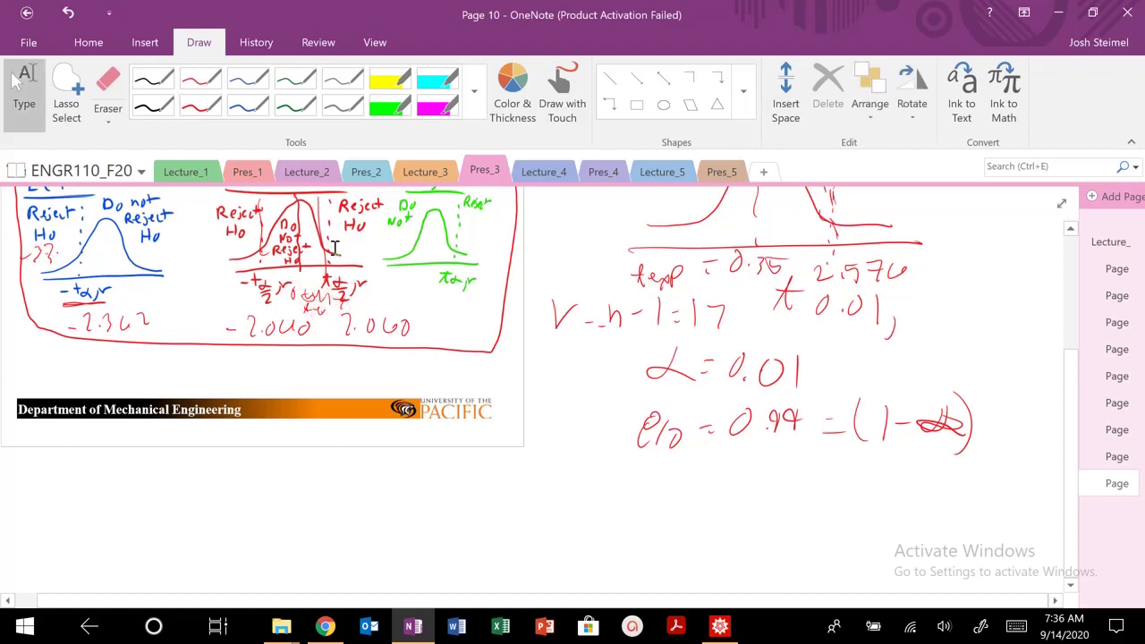
Box Ex. 6's 'do not reject' conclusion paragraph in red on the Lecture_3 page.
left_click(428, 170)
scroll(345, 415, "down", 8)
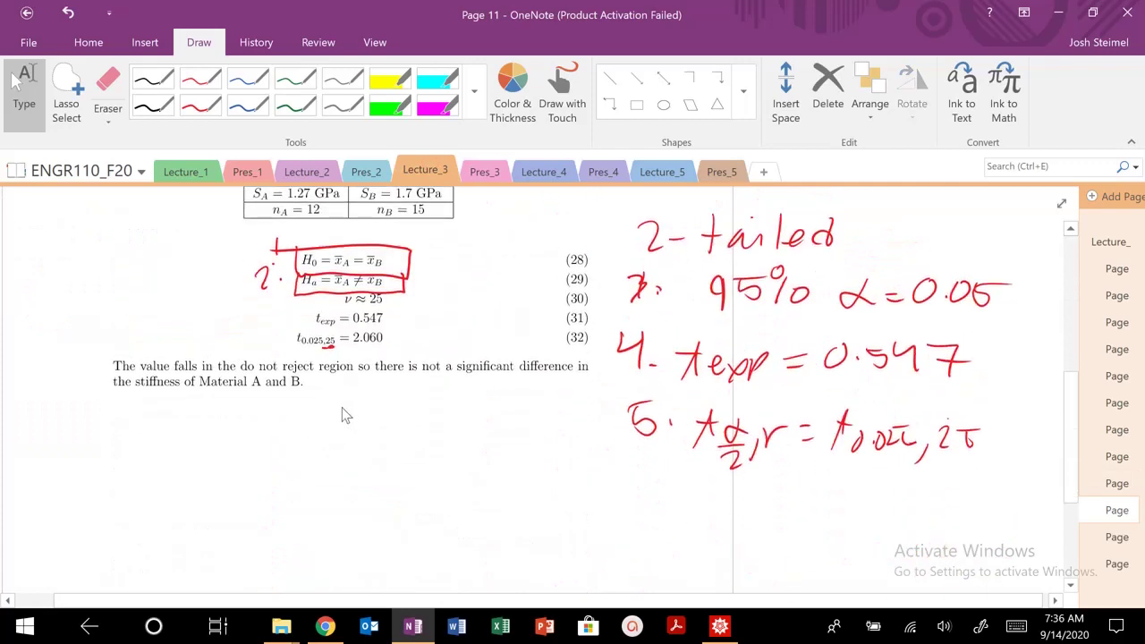
left_click(200, 105)
mouse_move(87, 344)
left_mouse_down()
mouse_move(454, 393)
mouse_move(597, 357)
mouse_move(69, 354)
left_mouse_up()
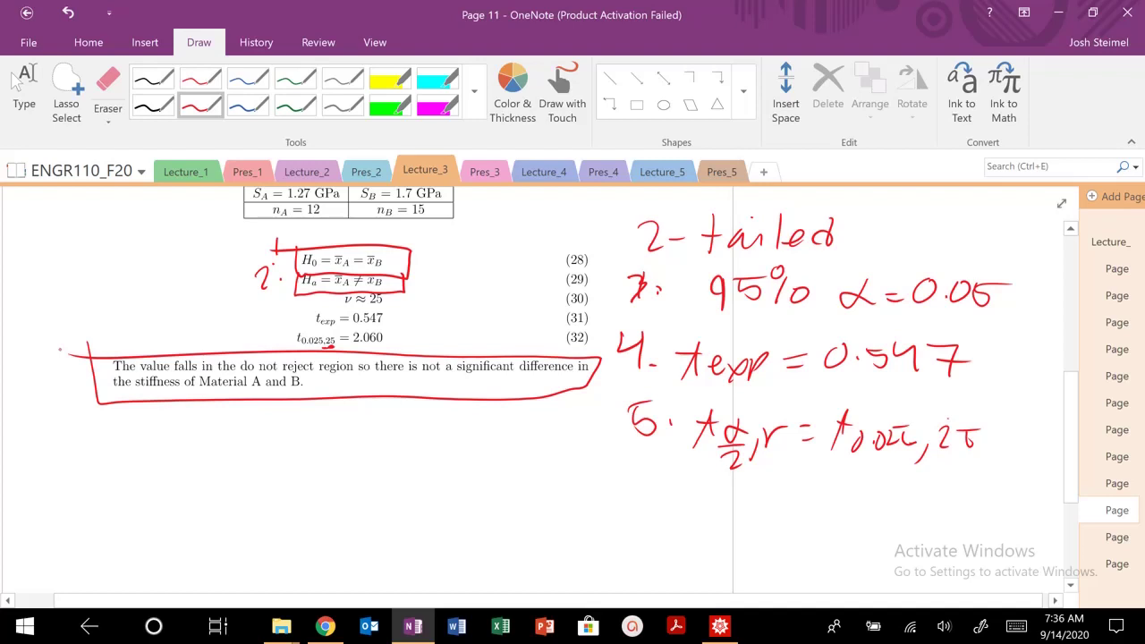
left_click(14, 78)
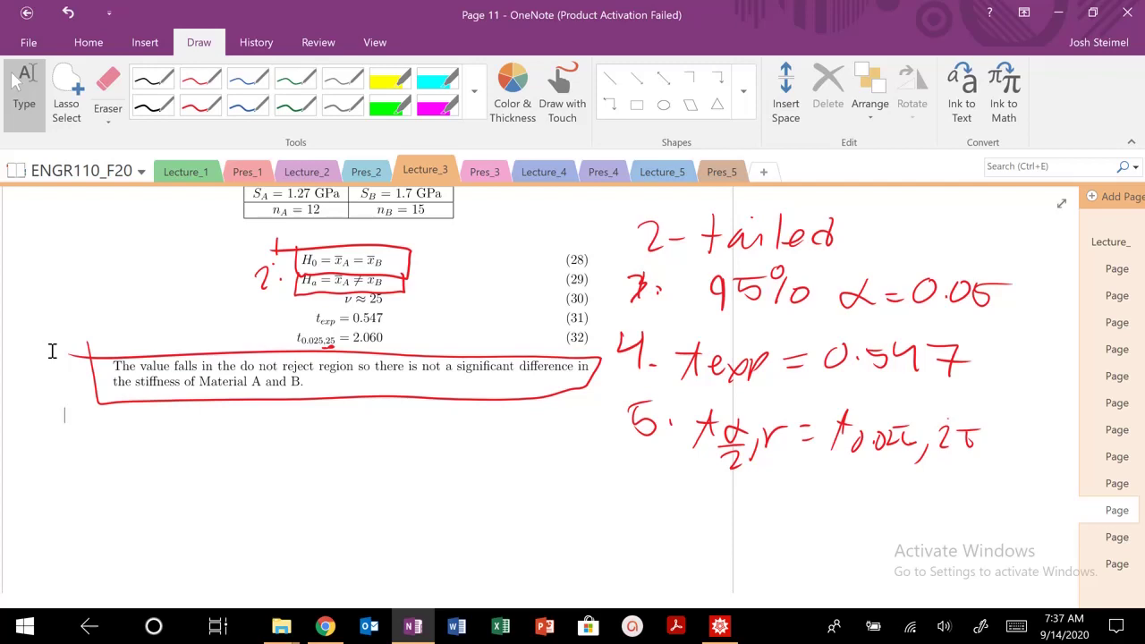
Open the Lecture_4 section and scroll through its chi-square distribution printout.
left_click(545, 181)
scroll(555, 367, "down", 5)
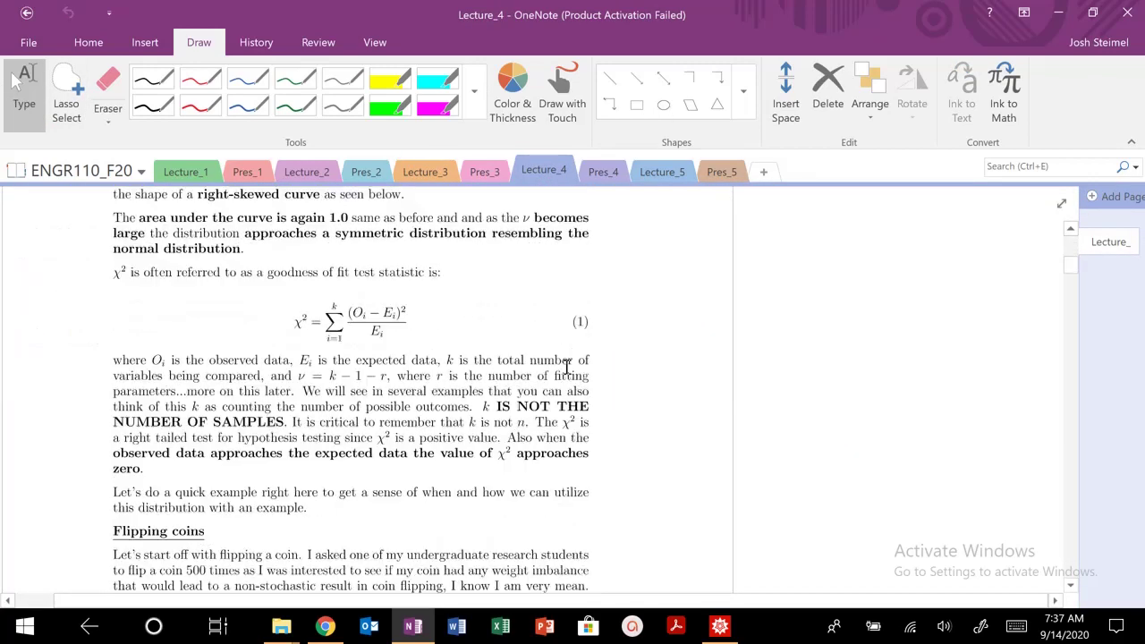
scroll(543, 369, "up", 1)
scroll(543, 369, "up", 1)
scroll(543, 369, "down", 2)
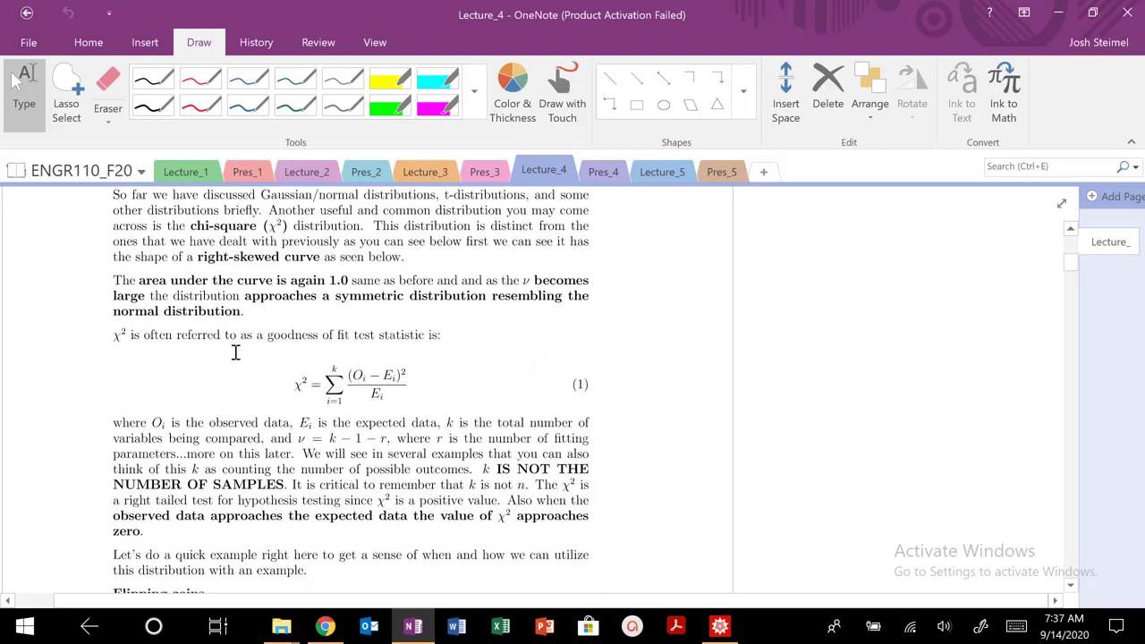
scroll(235, 352, "down", 2)
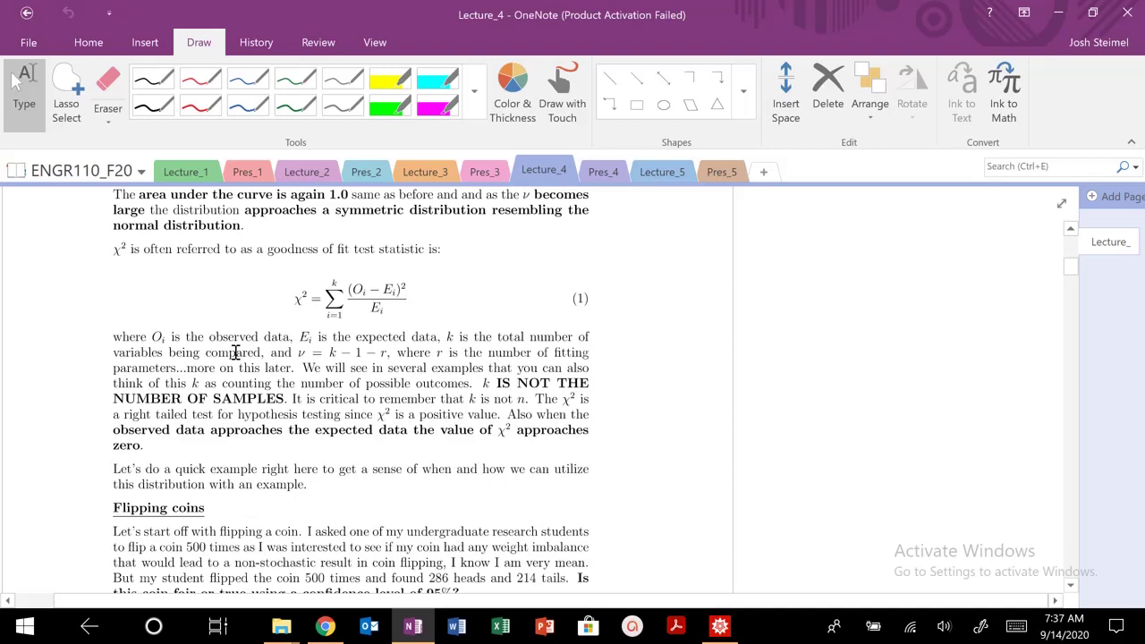
scroll(235, 353, "down", 9)
scroll(235, 352, "down", 5)
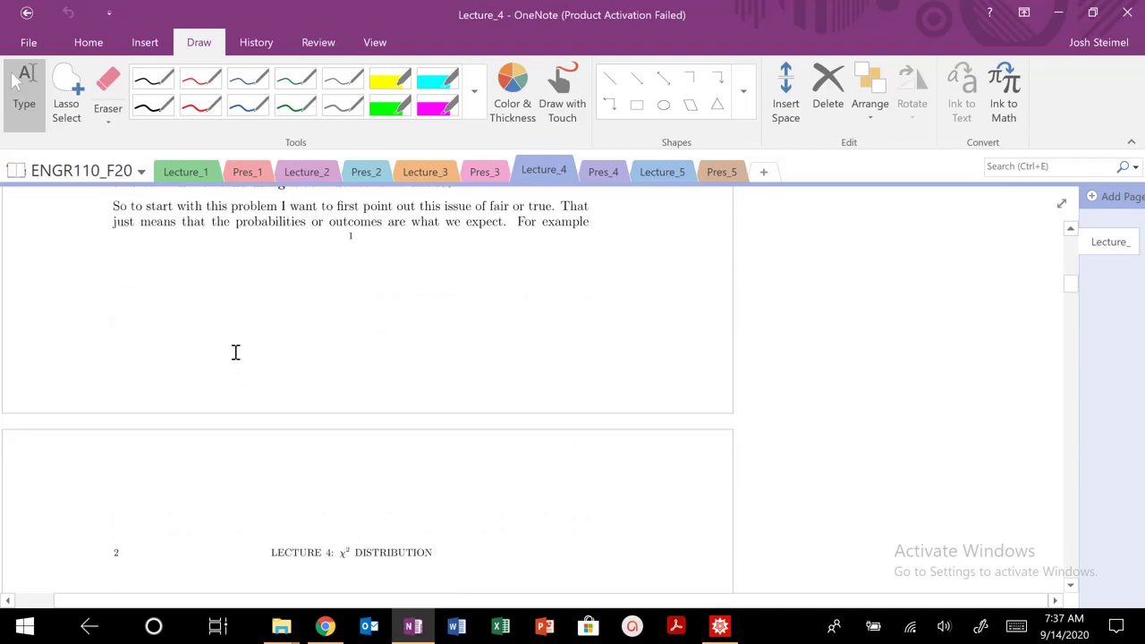
scroll(235, 352, "down", 18)
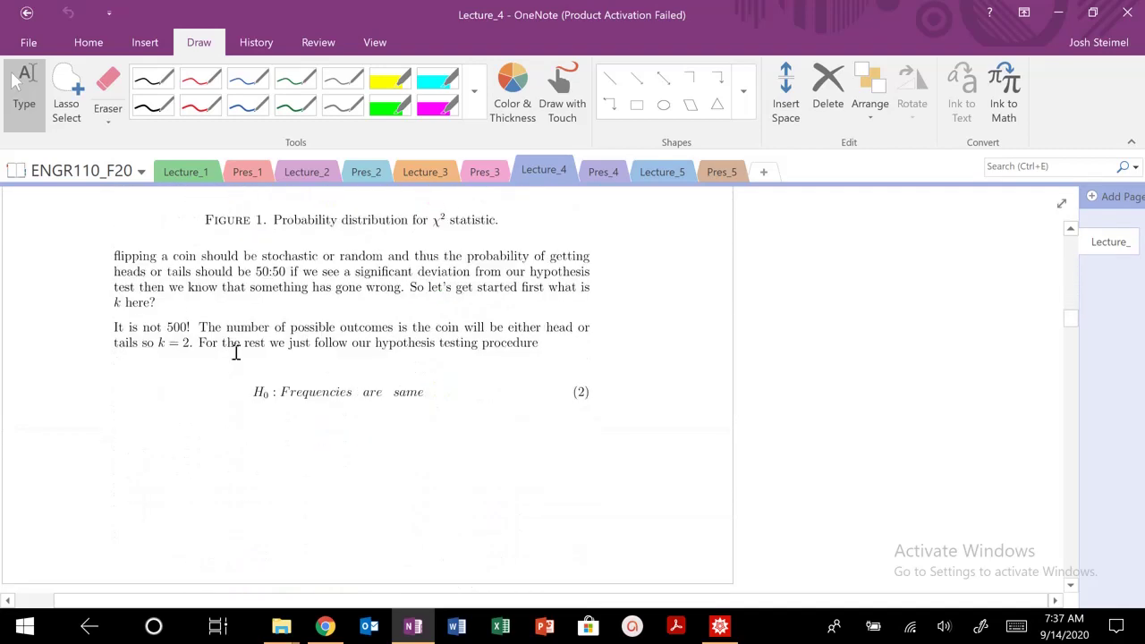
left_click(1112, 244)
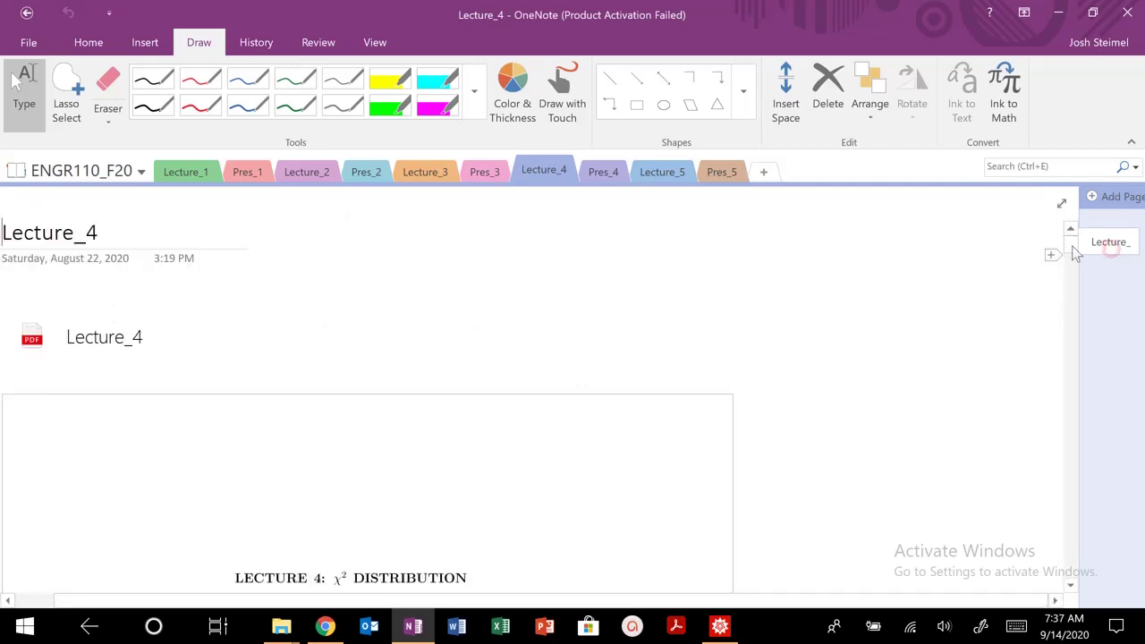
From the top of the Lecture_4 page, scroll down through the rest of the notes.
scroll(476, 375, "down", 5)
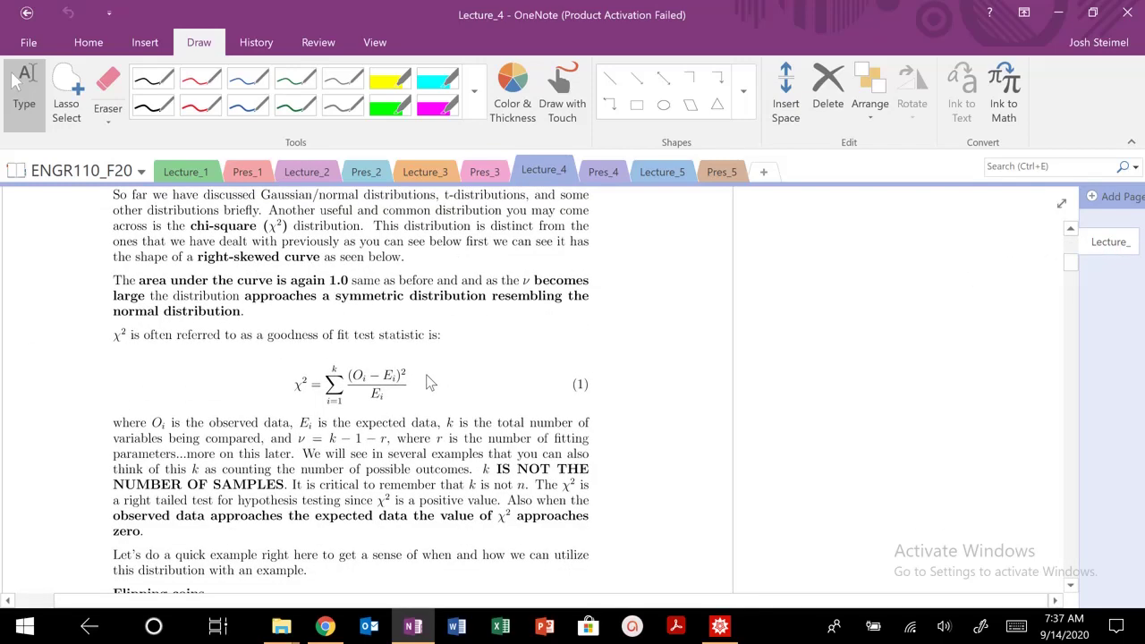
scroll(428, 383, "down", 2)
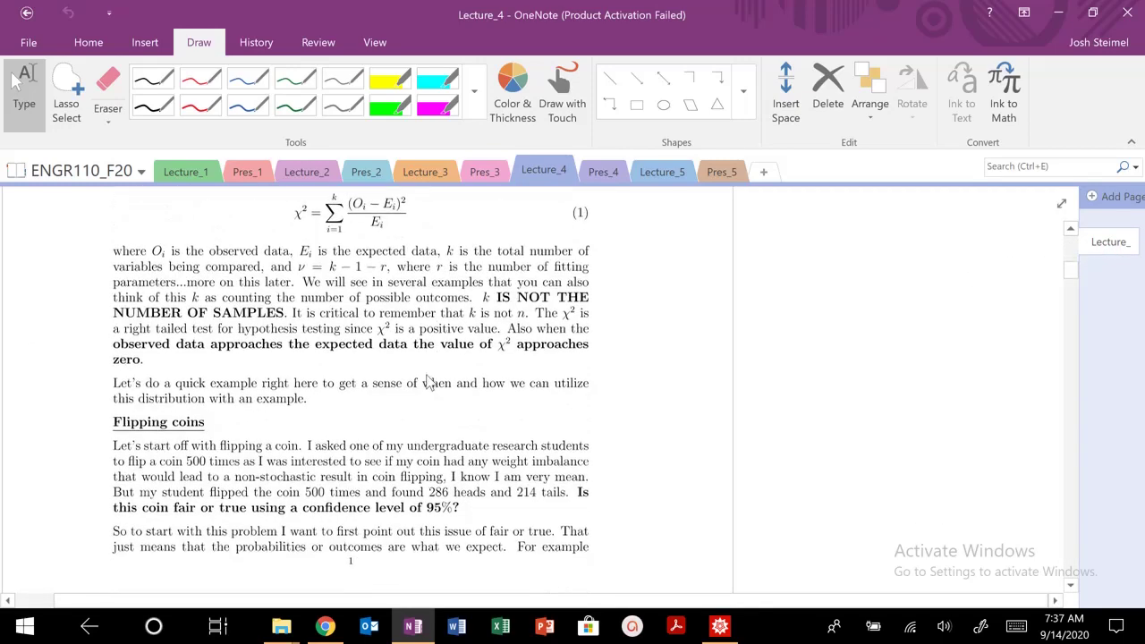
scroll(428, 382, "down", 10)
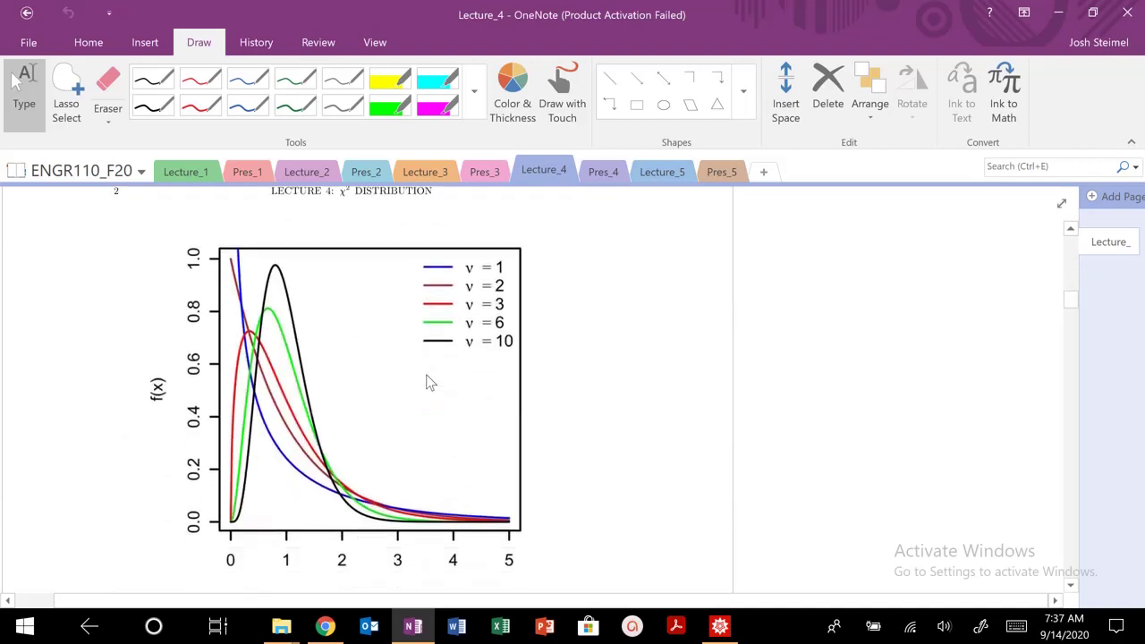
scroll(428, 383, "up", 4)
scroll(428, 383, "down", 9)
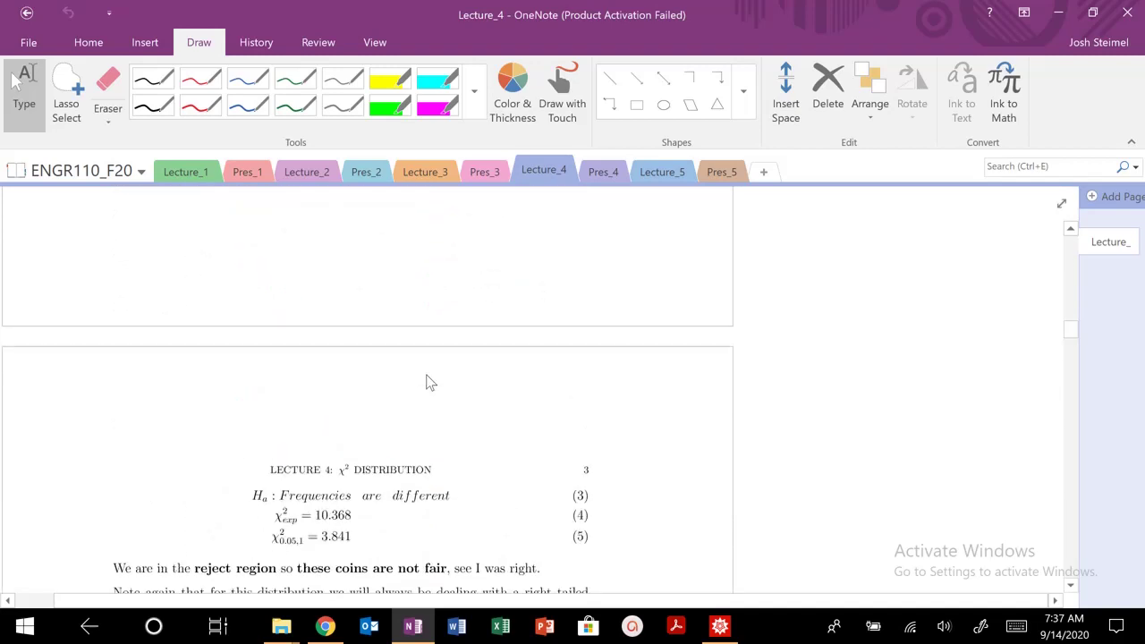
scroll(427, 383, "down", 1)
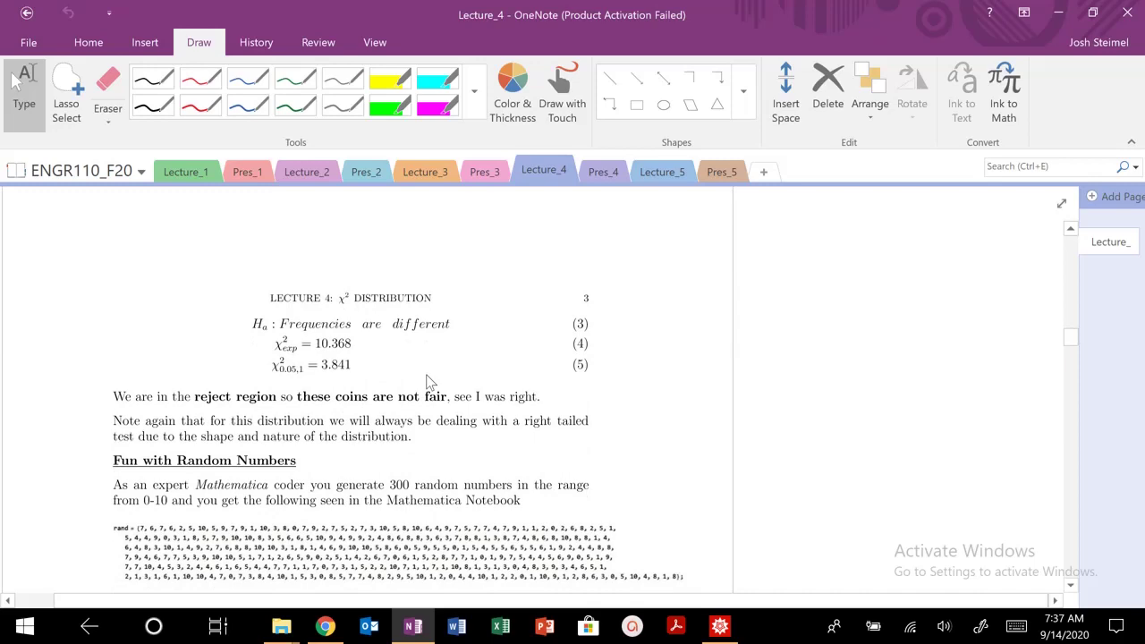
scroll(428, 383, "down", 15)
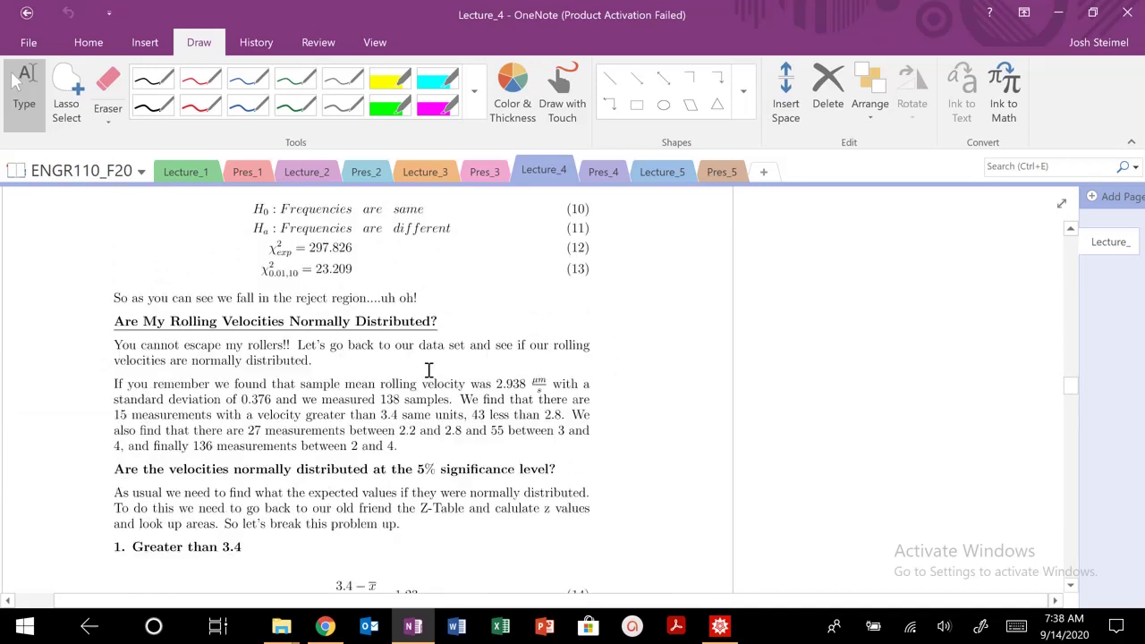
scroll(429, 370, "down", 20)
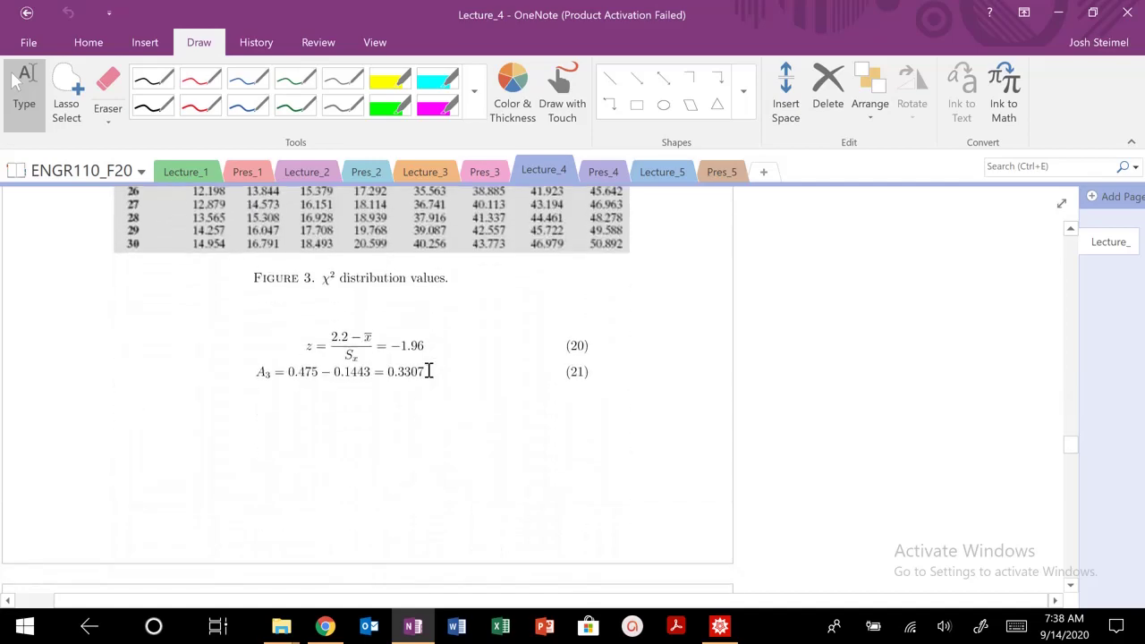
scroll(428, 370, "down", 10)
scroll(429, 371, "down", 10)
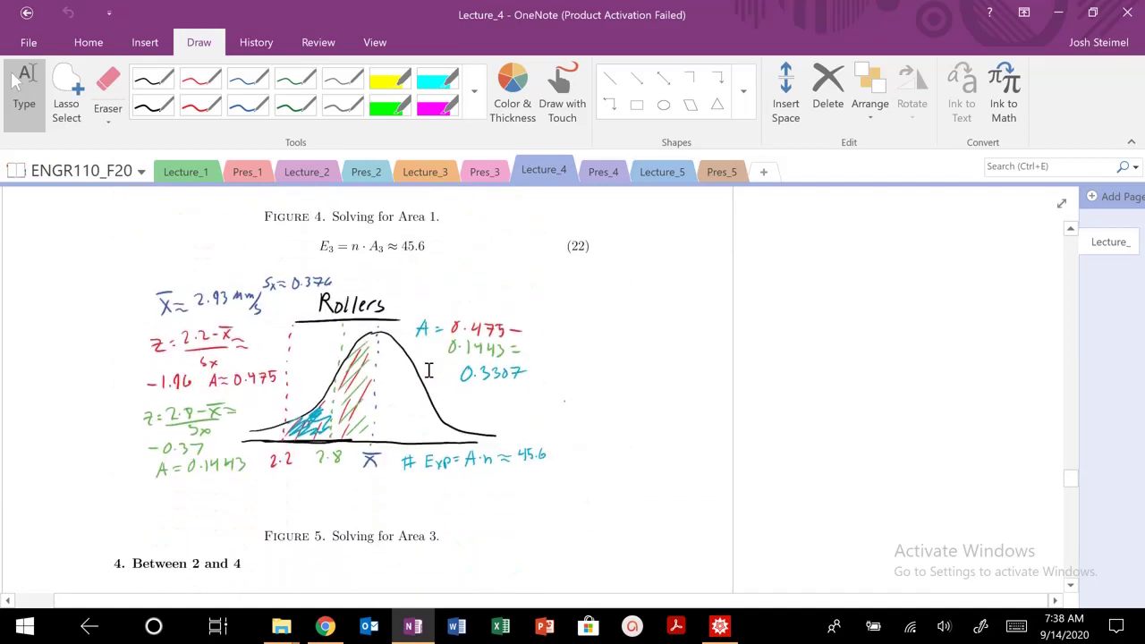
scroll(429, 370, "down", 12)
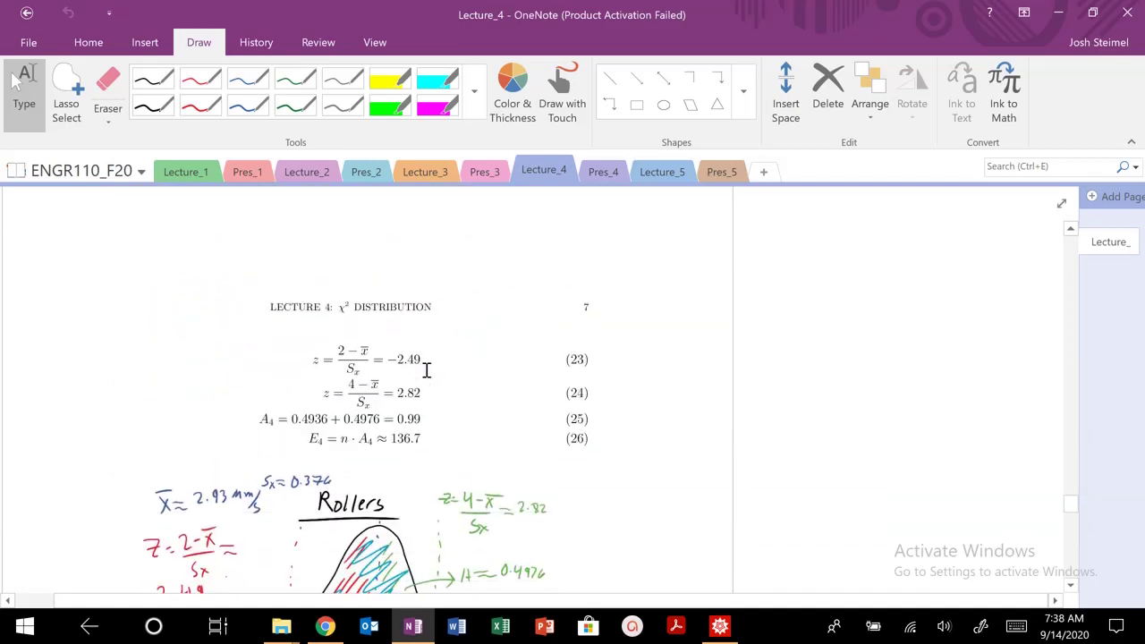
scroll(427, 370, "down", 12)
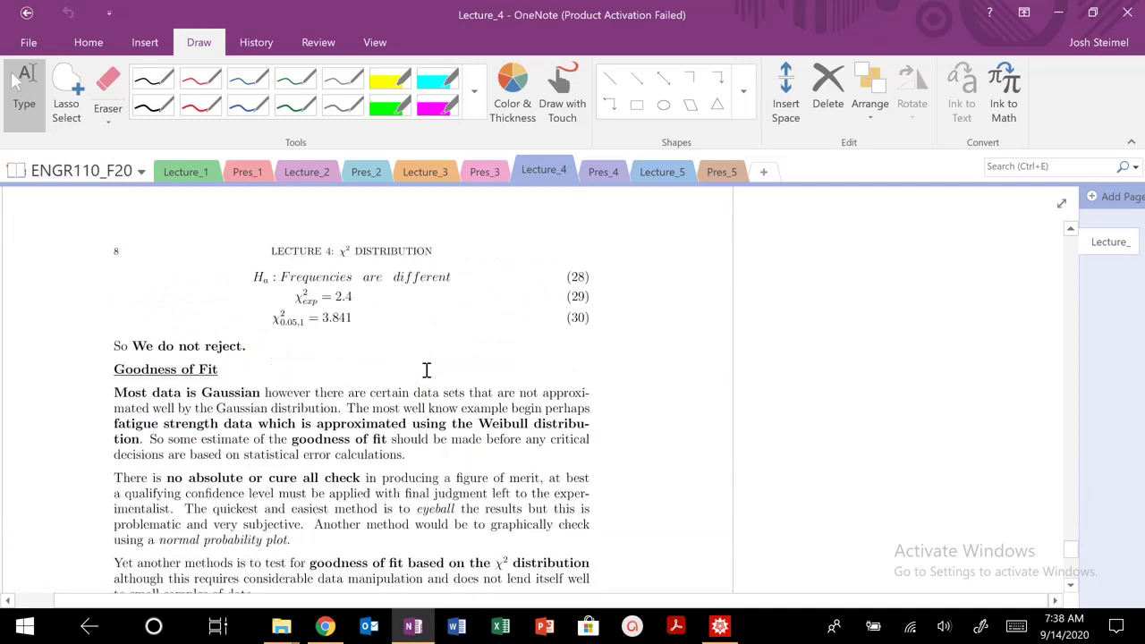
scroll(427, 370, "up", 15)
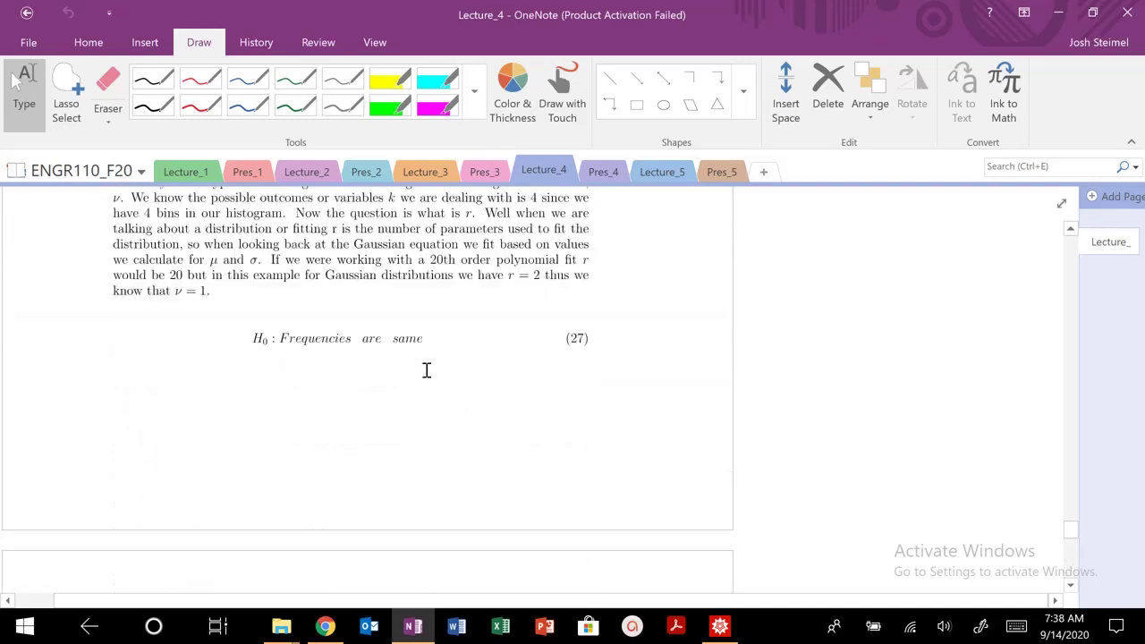
Skim the Lecture_5 uncertainty printout, then return to Lecture_4's opening χ² distribution notes.
left_click(666, 170)
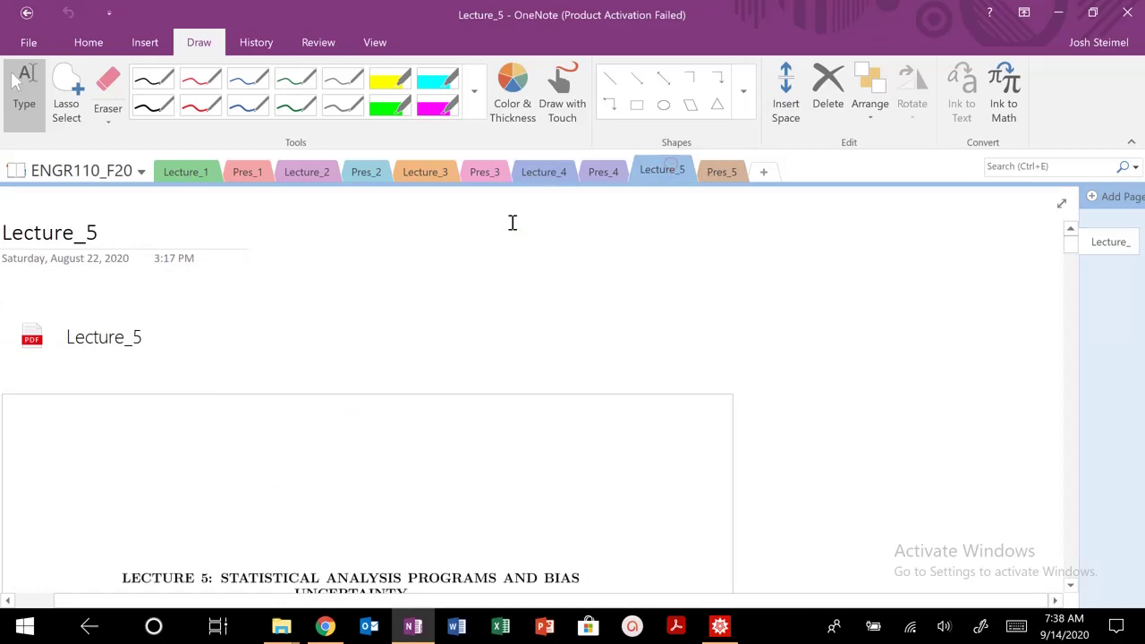
scroll(511, 225, "down", 4)
scroll(467, 307, "down", 10)
scroll(466, 307, "down", 20)
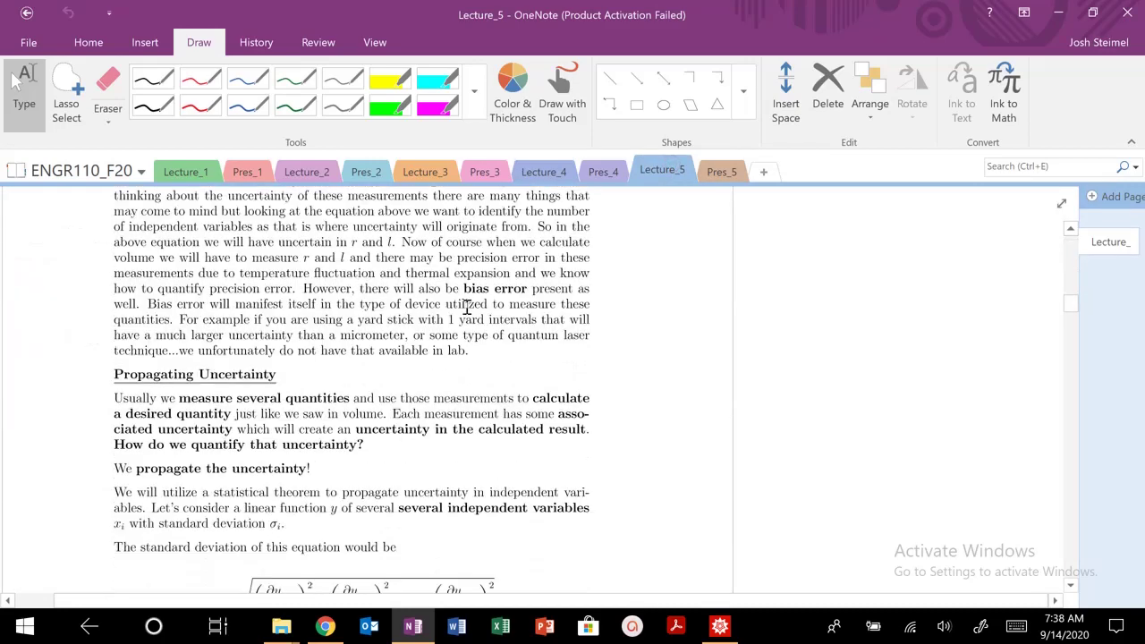
scroll(466, 307, "down", 20)
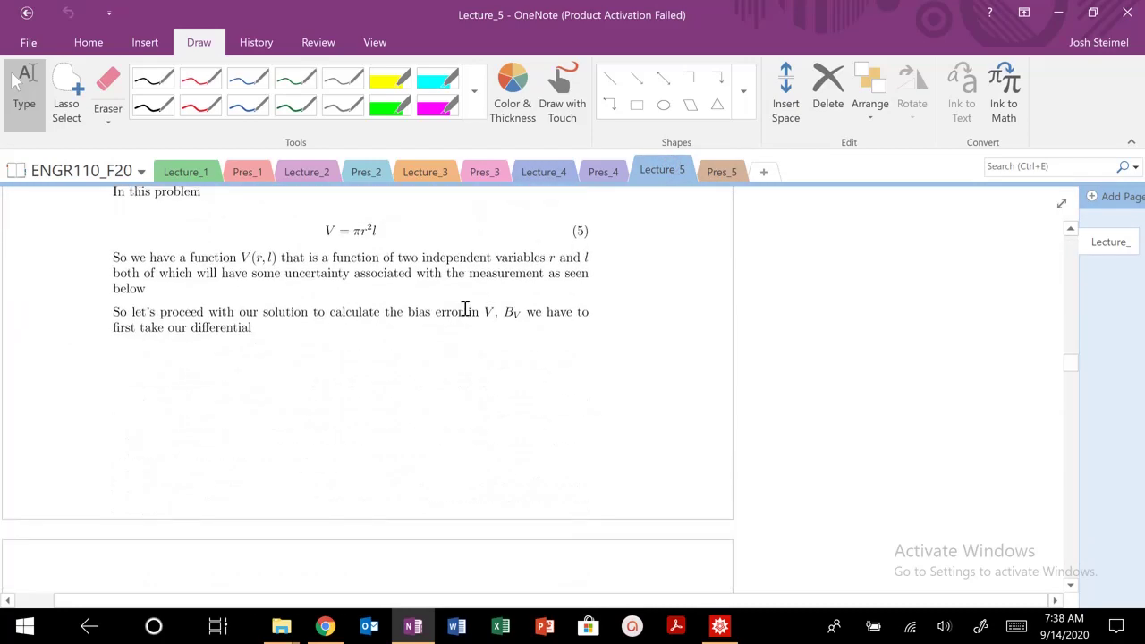
scroll(465, 309, "down", 20)
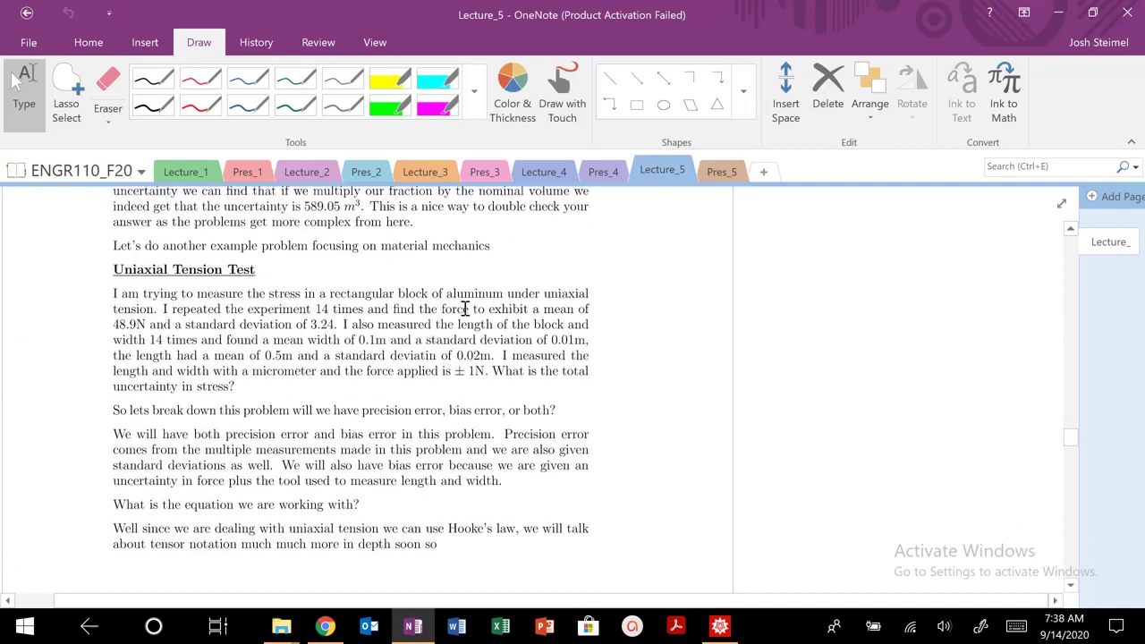
left_click(543, 172)
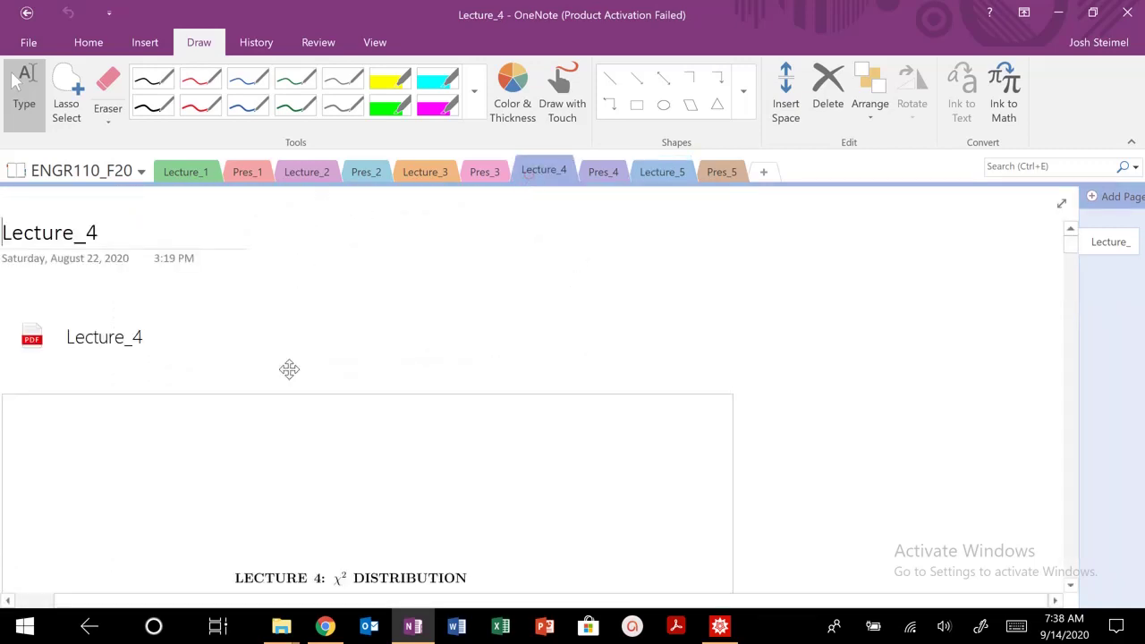
scroll(288, 376, "down", 3)
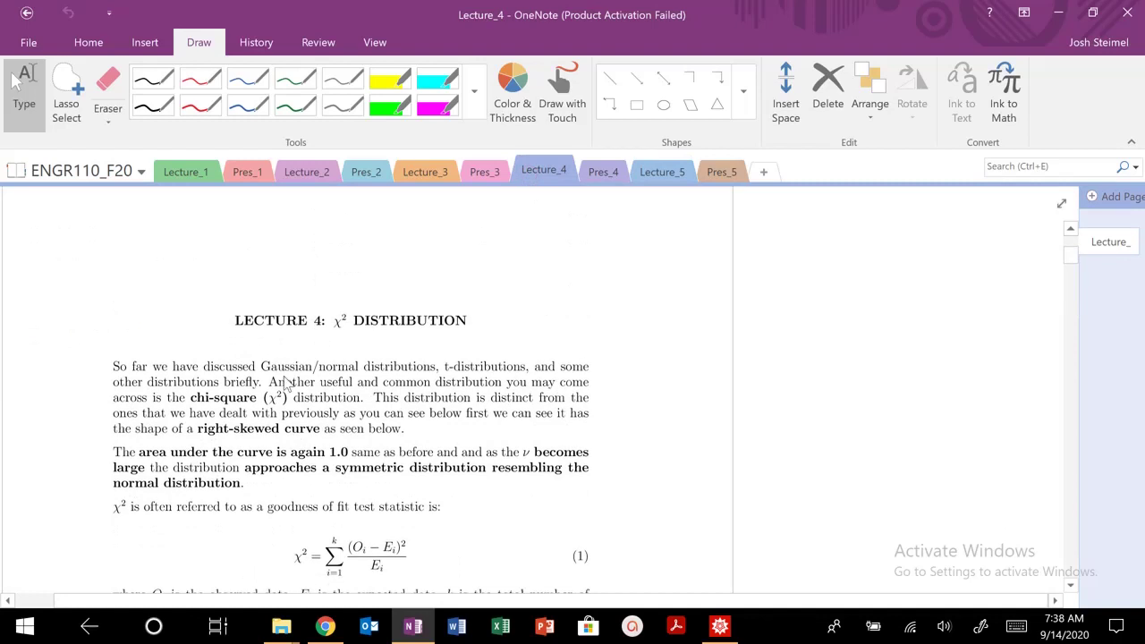